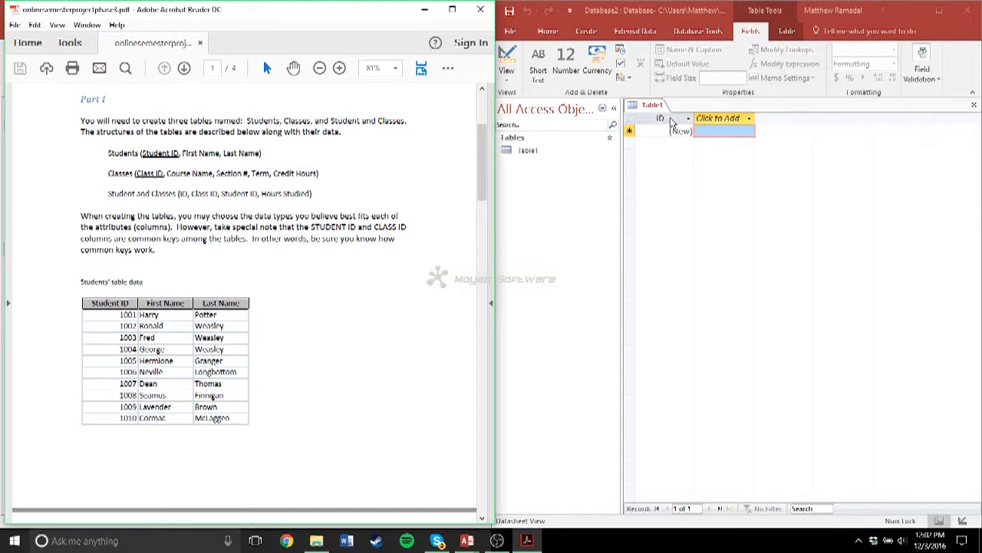
- Rename the new table's ID field to Student ID
{"action": "left_click", "coordinate": [662, 119]}
{"action": "double_click", "coordinate": [662, 119]}
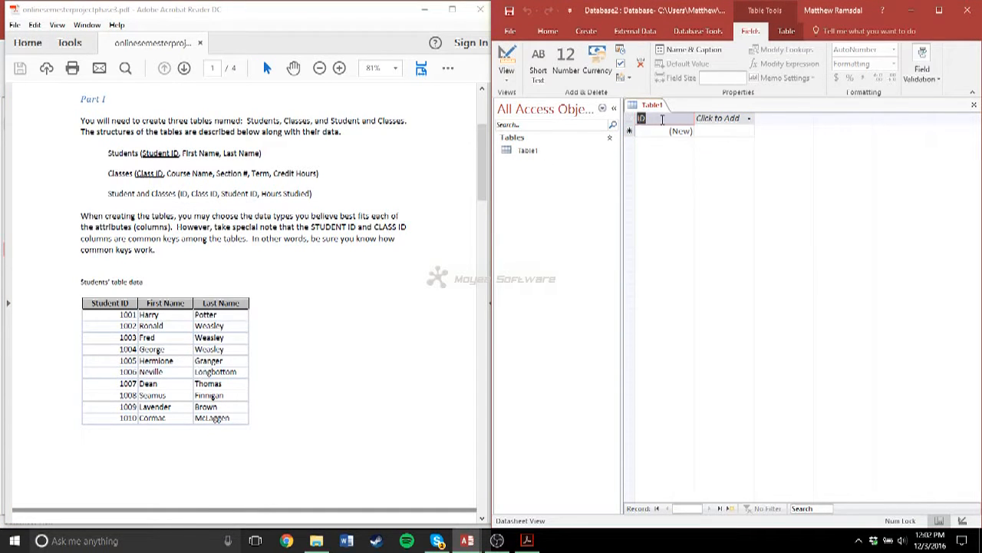
{"action": "type", "text": "Student"}
{"action": "left_click", "coordinate": [689, 131]}
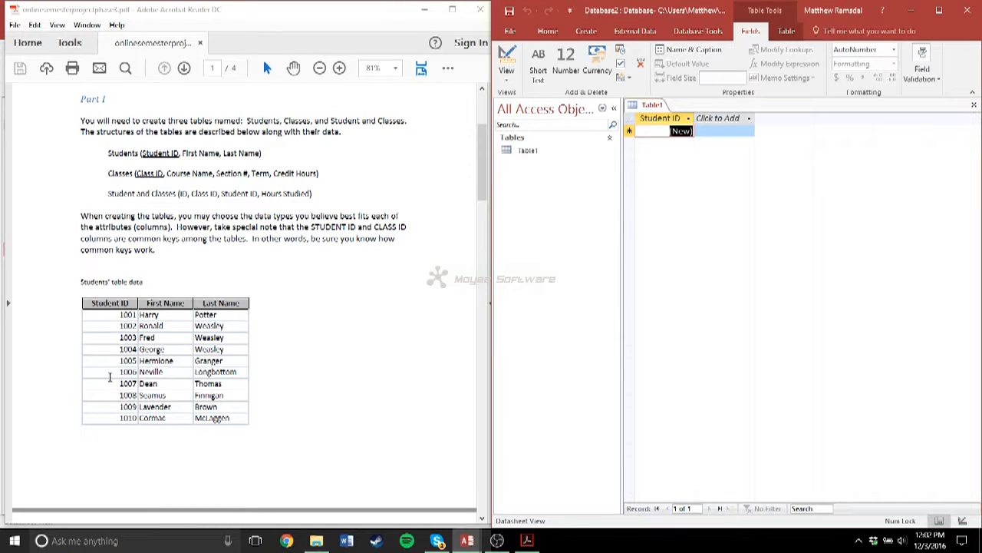
- Change the Student ID field's data type to Number and enter the first student's ID from the PDF
{"action": "left_click", "coordinate": [894, 49]}
{"action": "left_click", "coordinate": [869, 86]}
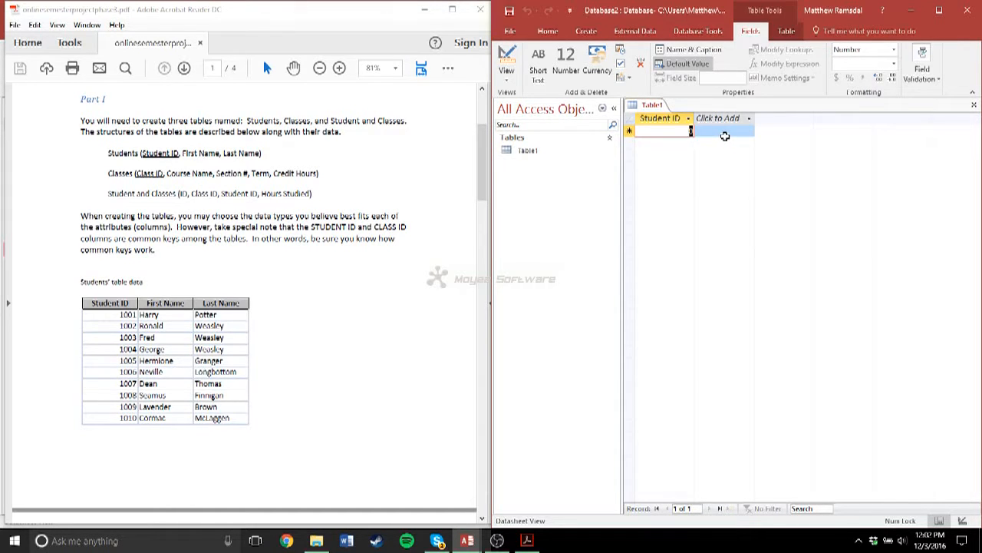
{"action": "type", "text": "1001"}
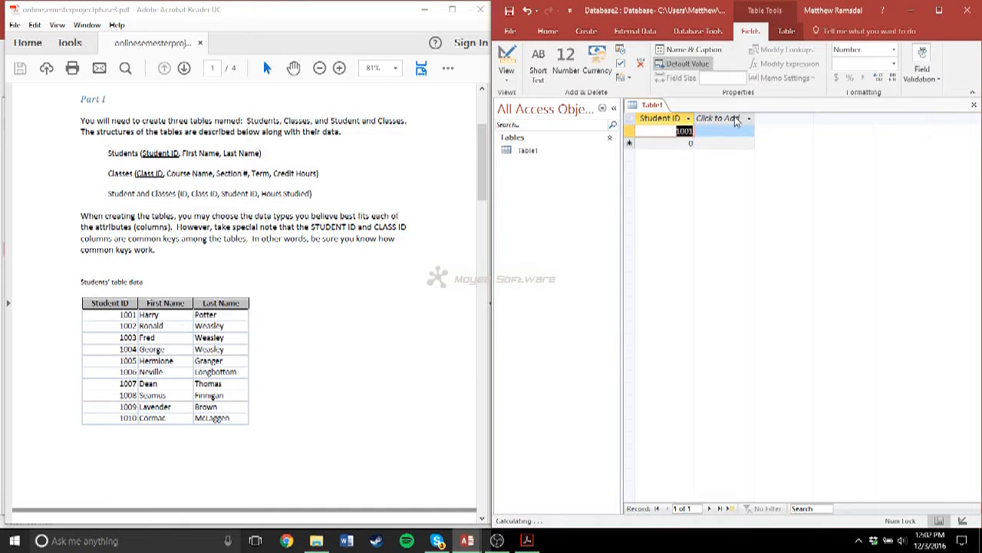
- Add two Short Text fields named First Name and Last Name after Student ID
{"action": "left_click", "coordinate": [736, 119]}
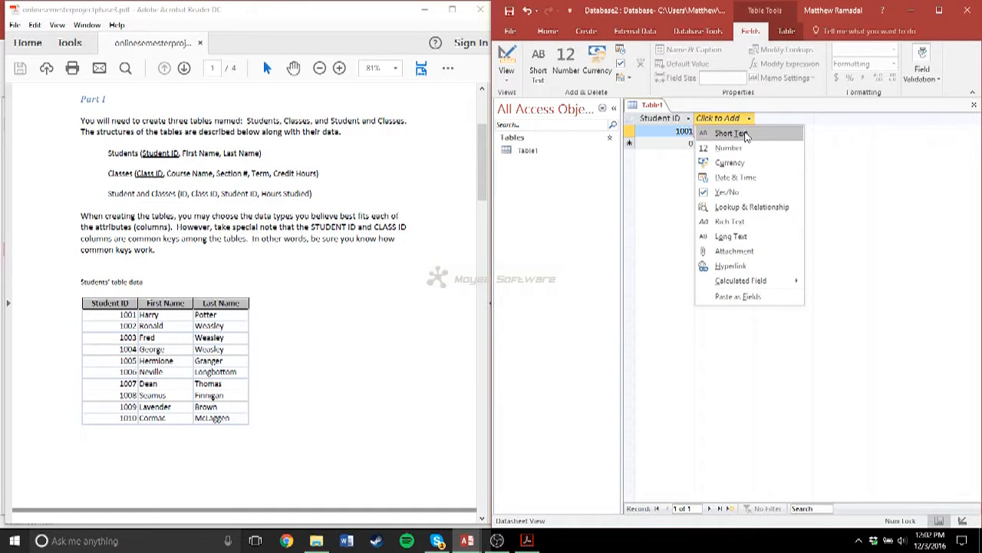
{"action": "left_click", "coordinate": [730, 133]}
{"action": "type", "text": "Fir"}
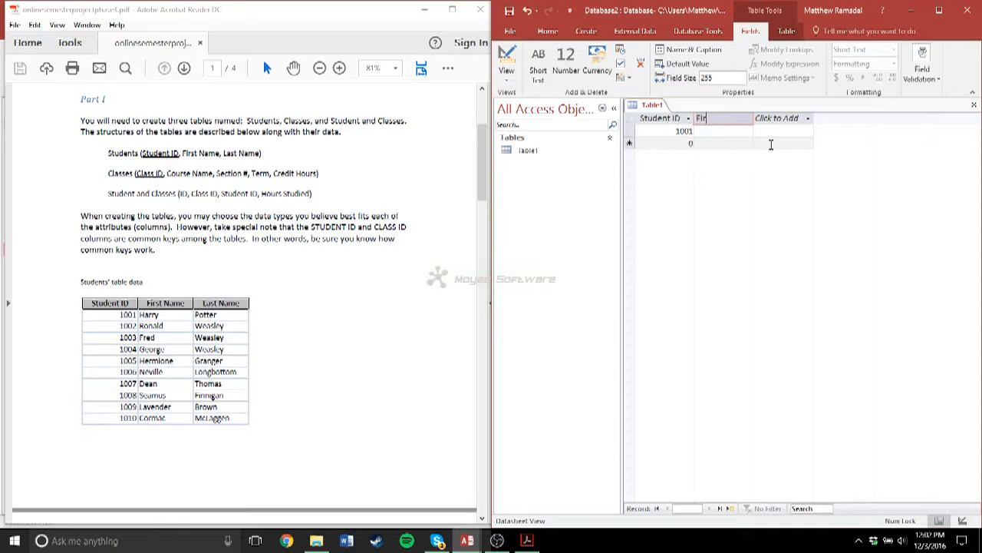
{"action": "type", "text": "st Name"}
{"action": "key", "text": "Return"}
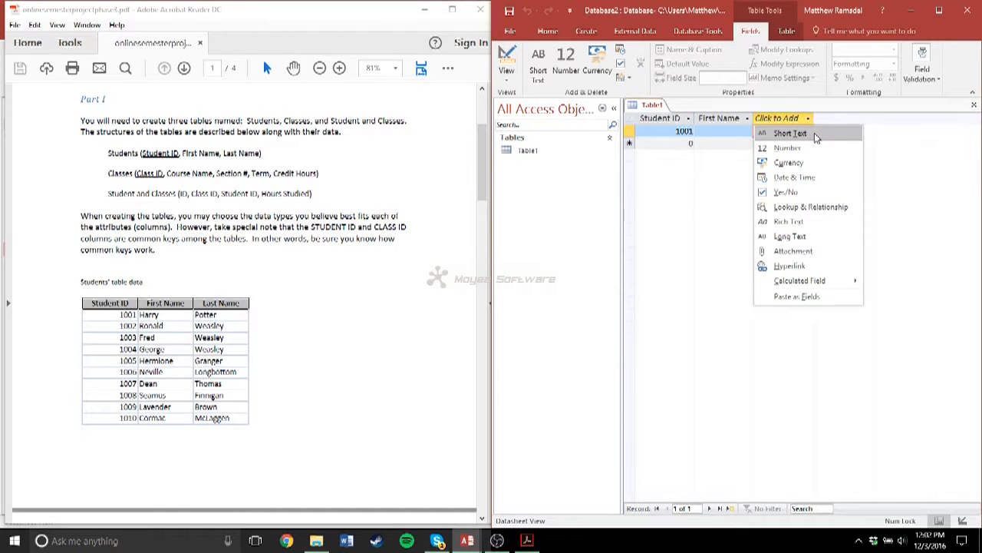
{"action": "left_click", "coordinate": [815, 136]}
{"action": "type", "text": "La"}
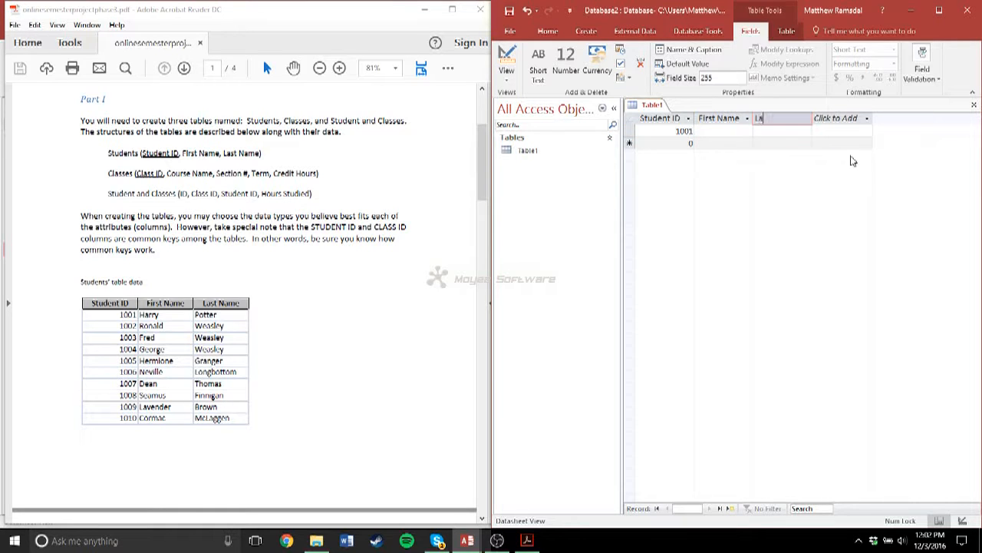
{"action": "type", "text": "st Name"}
{"action": "left_click", "coordinate": [717, 131]}
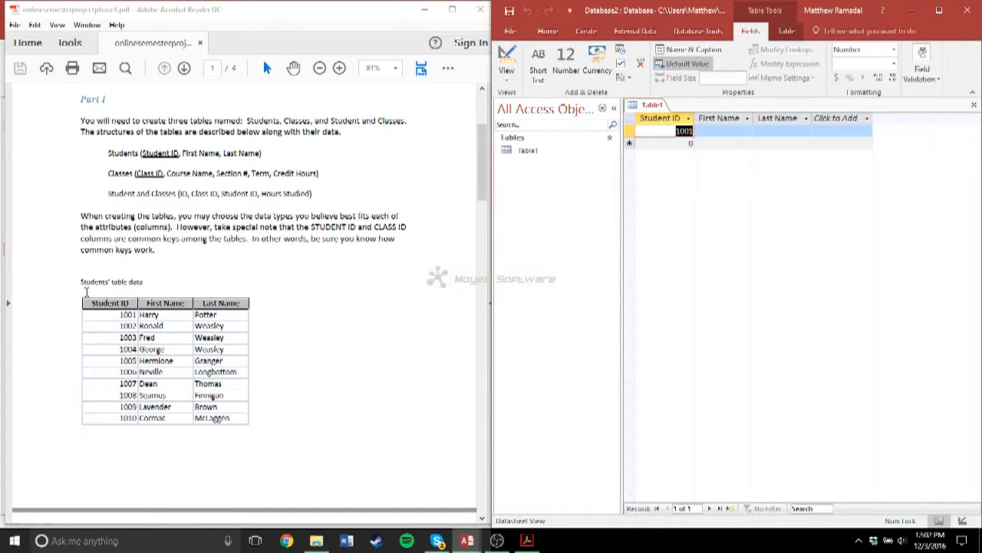
- Fill in the first student's first and last name from the Students' table data in the PDF
{"action": "scroll", "coordinate": [86, 292], "scroll_direction": "down", "scroll_amount": 2}
{"action": "left_click", "coordinate": [728, 130]}
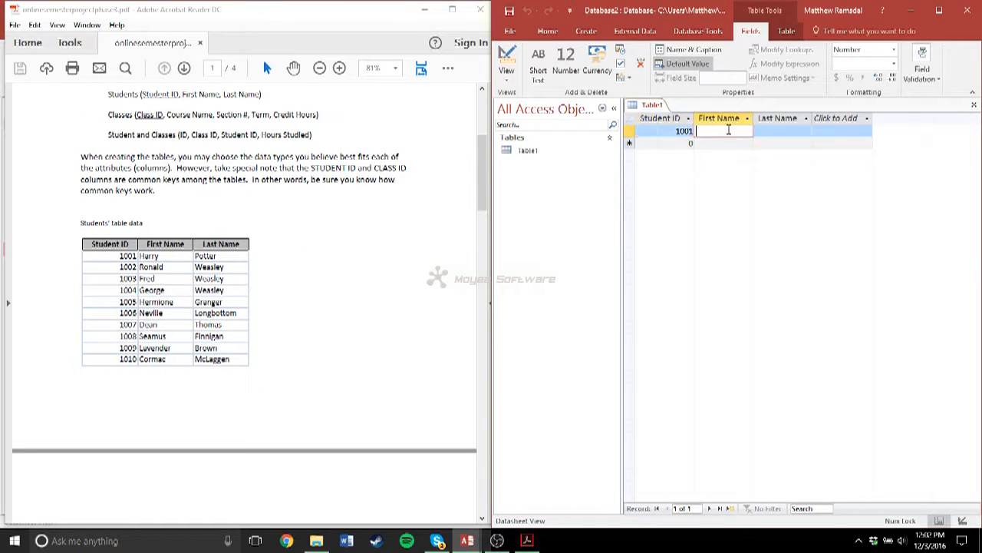
{"action": "type", "text": "Harry"}
{"action": "key", "text": "Tab"}
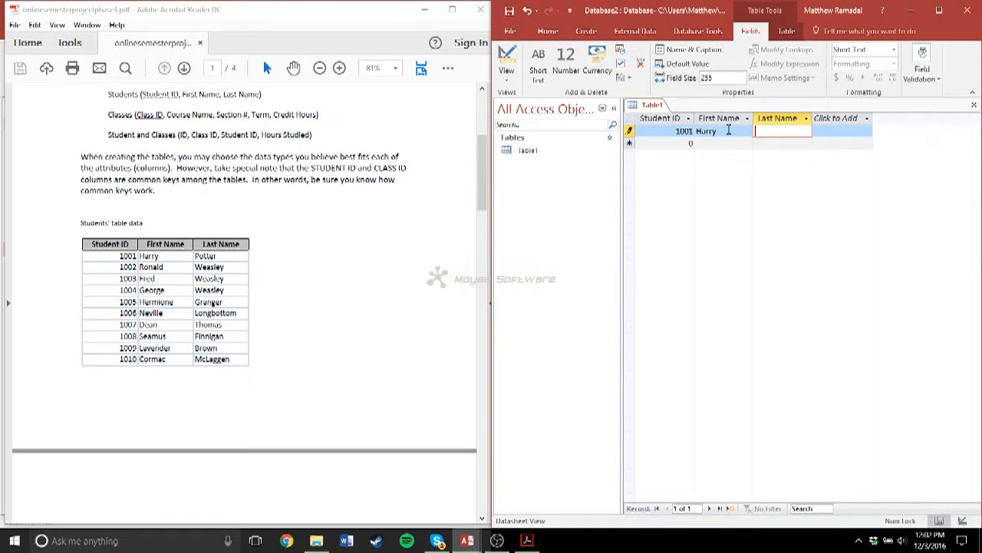
{"action": "key", "text": "Tab"}
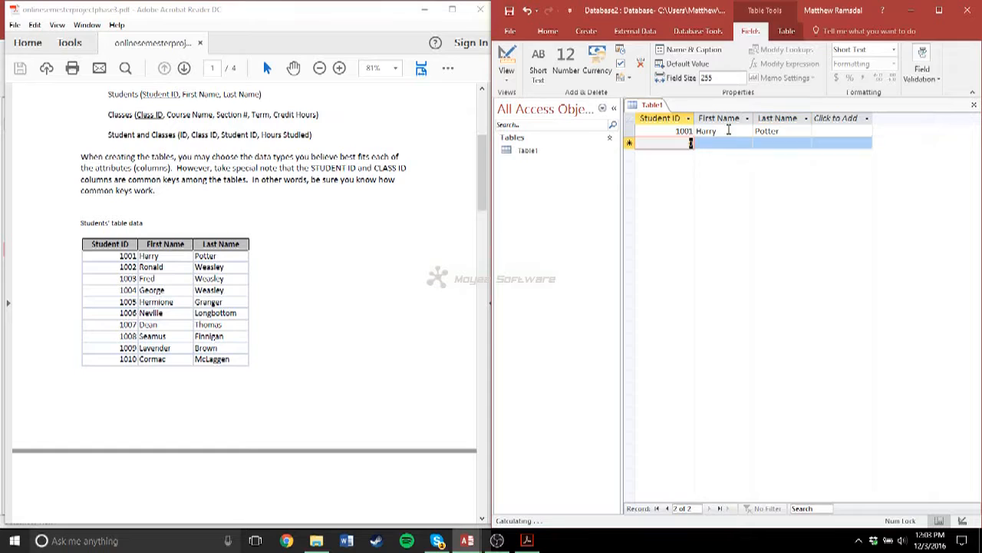
- Enter the second student's ID and first name from the PDF in a new record, keeping the surname out of First Name
{"action": "type", "text": "1002"}
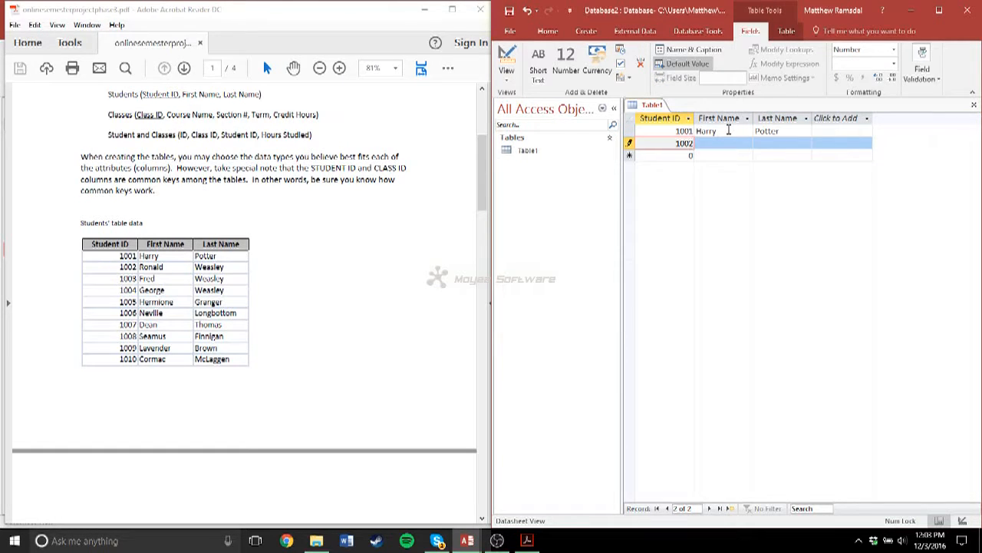
{"action": "key", "text": "Tab"}
{"action": "type", "text": "Ronald "}
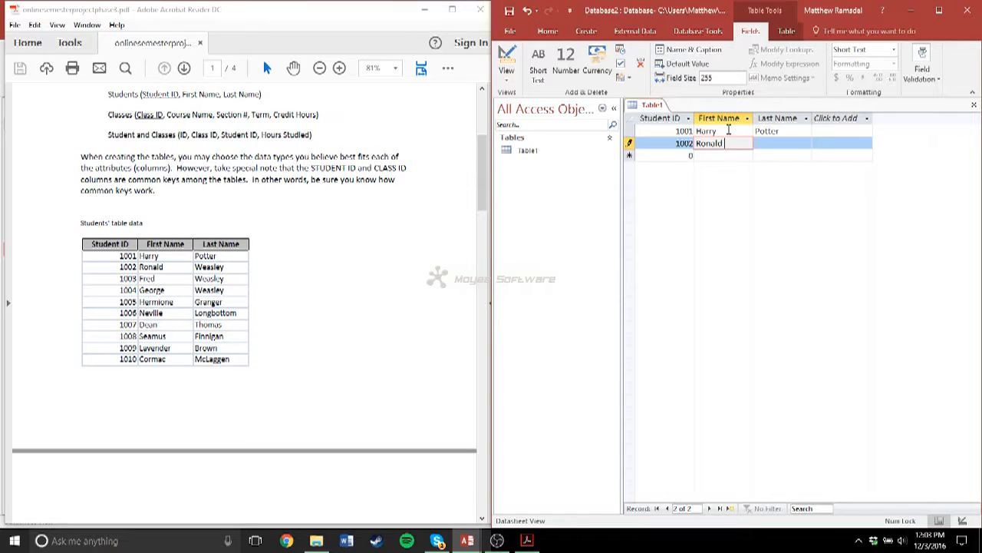
{"action": "type", "text": "We"}
{"action": "key", "text": "BackSpace"}
{"action": "key", "text": "BackSpace"}
{"action": "key", "text": "BackSpace"}
{"action": "key", "text": "BackSpace"}
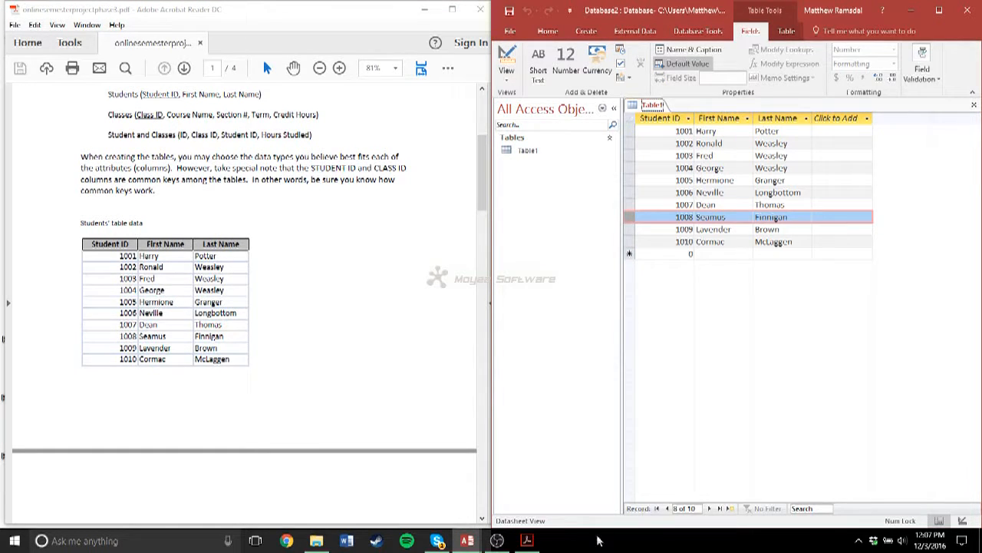
{"action": "left_click", "coordinate": [497, 541]}
{"action": "left_click", "coordinate": [498, 541]}
{"action": "scroll", "coordinate": [324, 362], "scroll_direction": "down", "scroll_amount": 1}
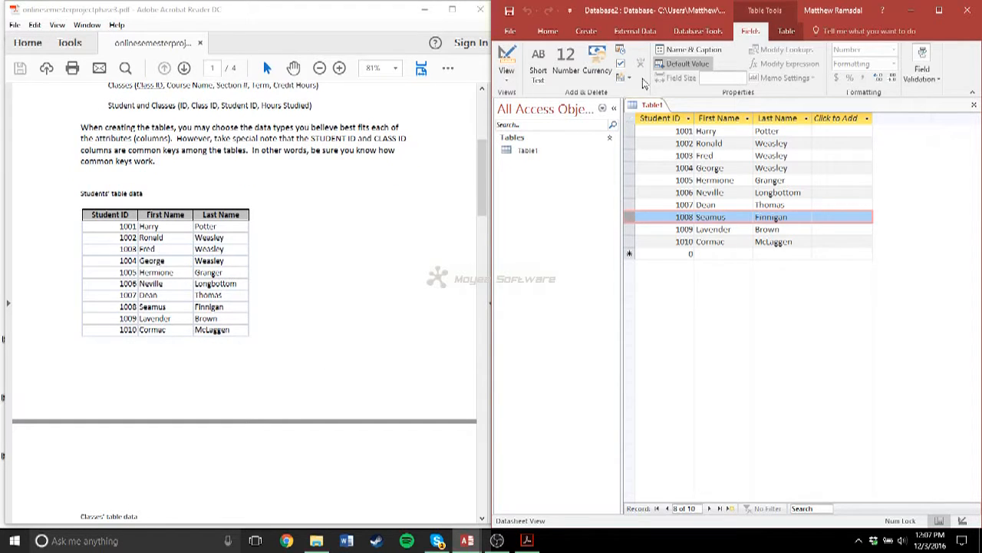
- Save the table under the name Students
{"action": "key", "text": "alt+space"}
{"action": "left_click", "coordinate": [504, 7]}
{"action": "left_click", "coordinate": [509, 11]}
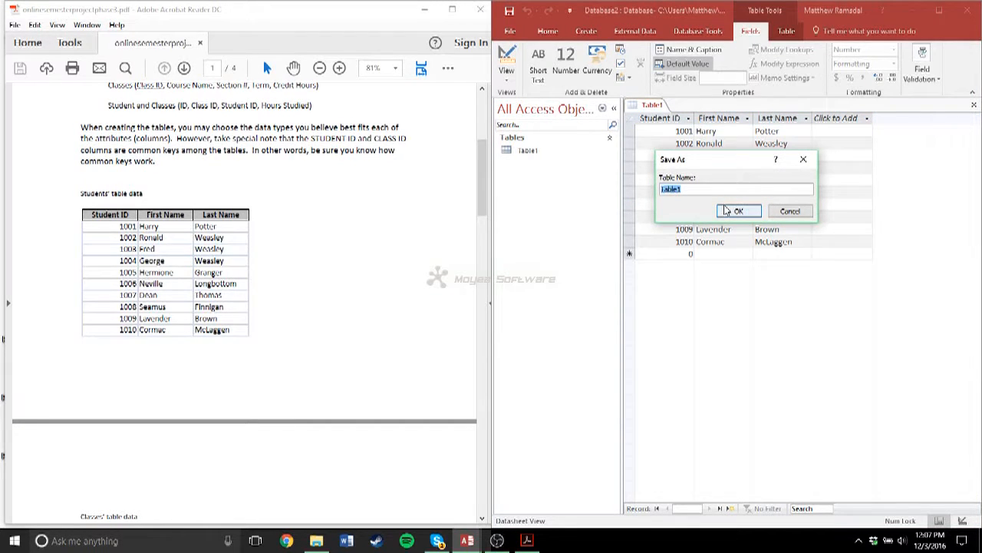
{"action": "type", "text": "Students"}
{"action": "key", "text": "Return"}
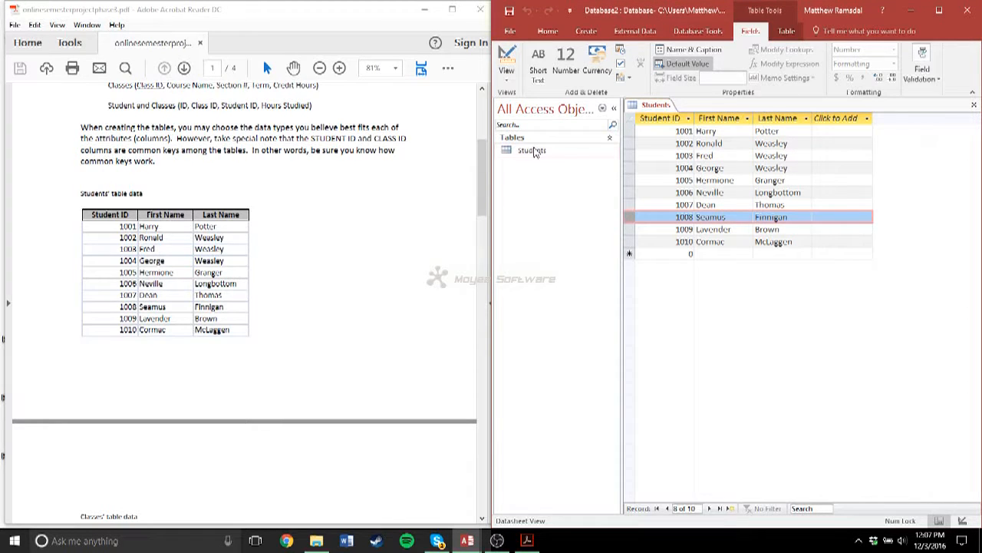
- Create a second table for the Classes data and rename its ID field to Class ID
{"action": "scroll", "coordinate": [108, 222], "scroll_direction": "down", "scroll_amount": 3}
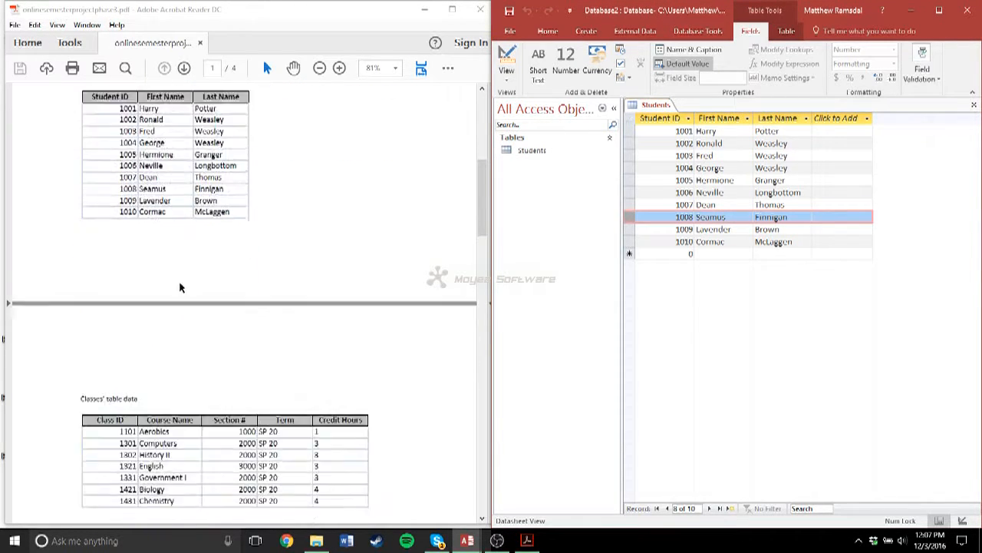
{"action": "scroll", "coordinate": [179, 287], "scroll_direction": "down", "scroll_amount": 5}
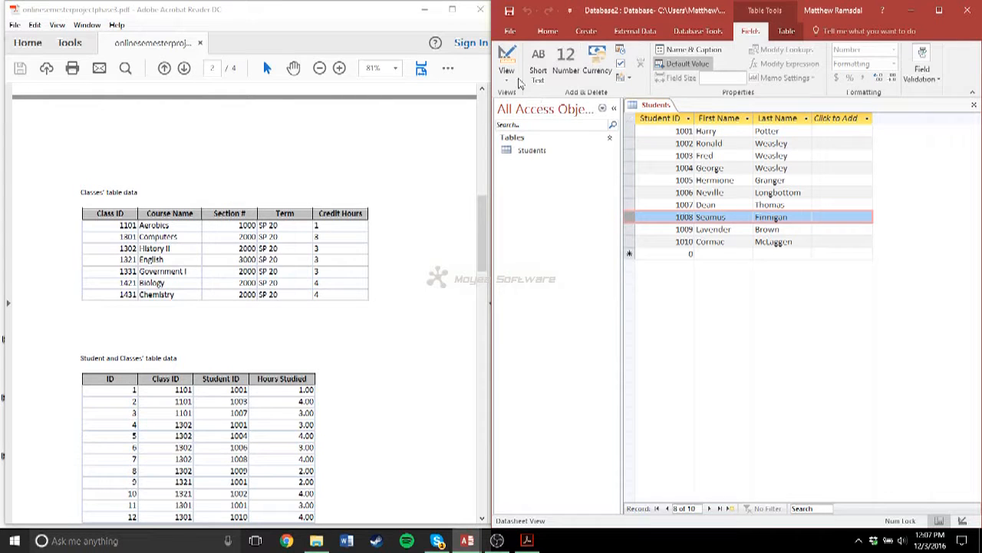
{"action": "left_click", "coordinate": [584, 36]}
{"action": "left_click", "coordinate": [549, 67]}
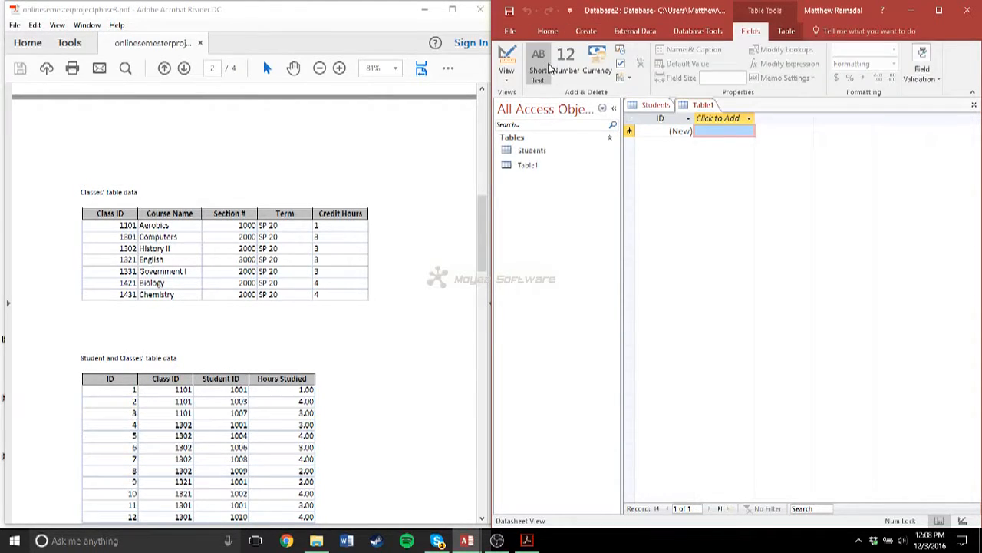
{"action": "double_click", "coordinate": [658, 118]}
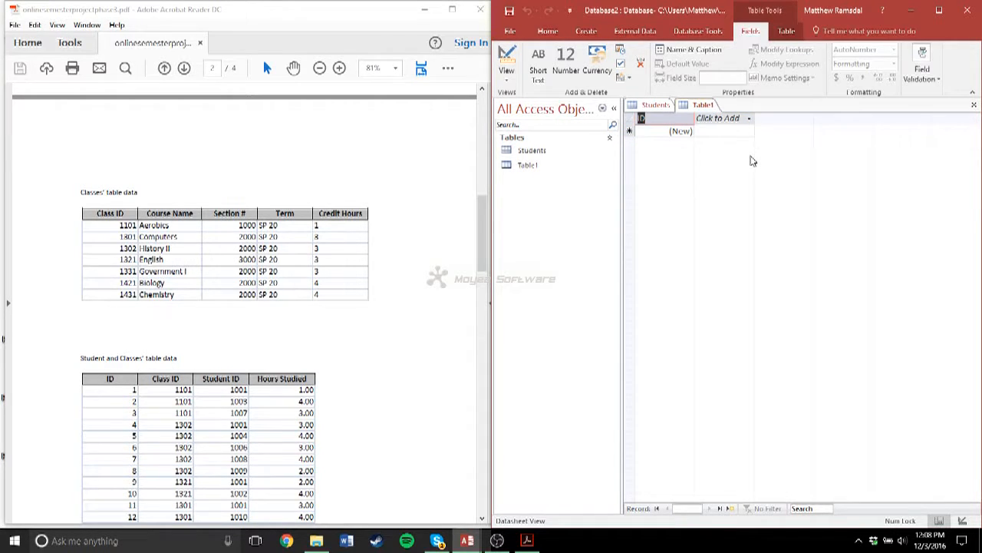
{"action": "type", "text": "Class"}
{"action": "key", "text": "Tab"}
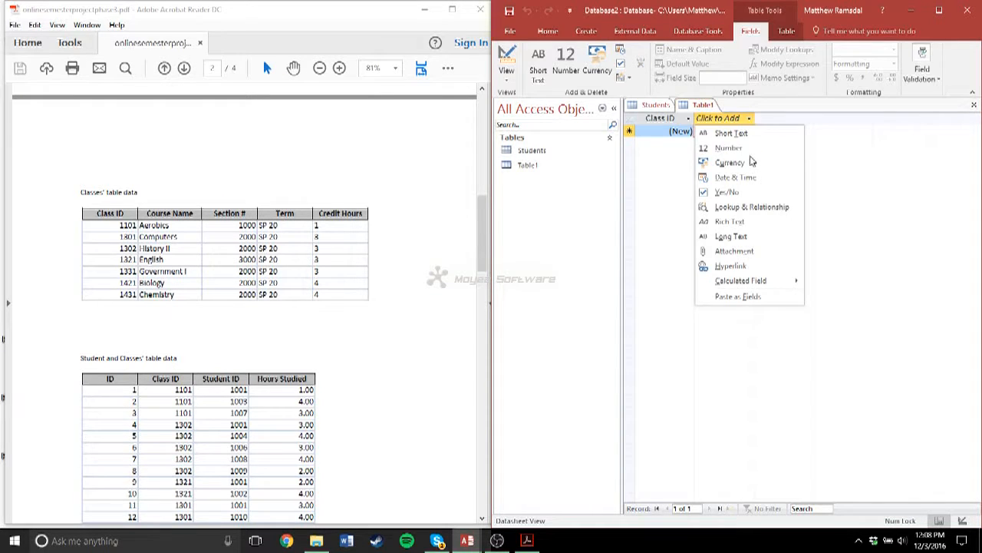
- Add a Short Text field named Course Name after Class ID
{"action": "left_click", "coordinate": [731, 132]}
{"action": "type", "text": "Cour"}
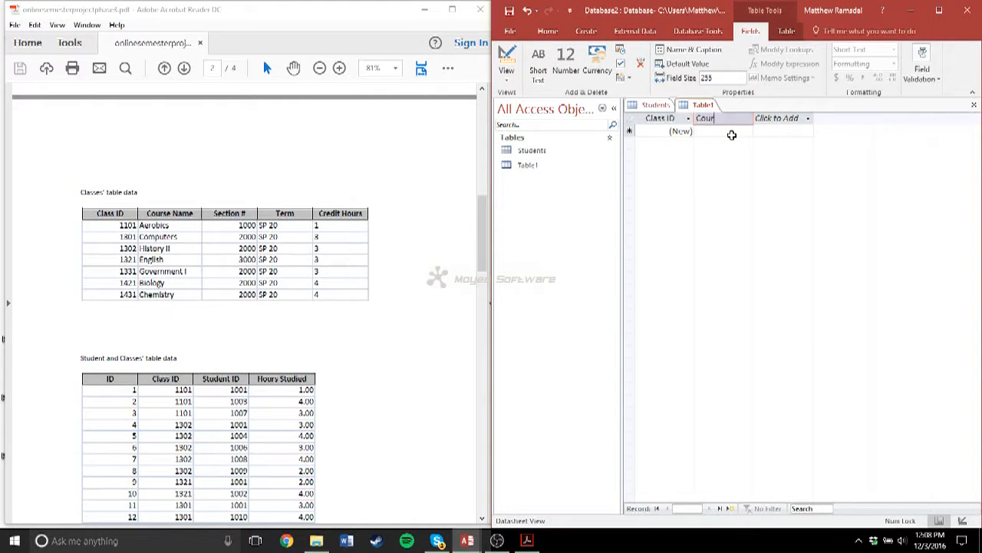
{"action": "type", "text": "se Name"}
{"action": "key", "text": "Tab"}
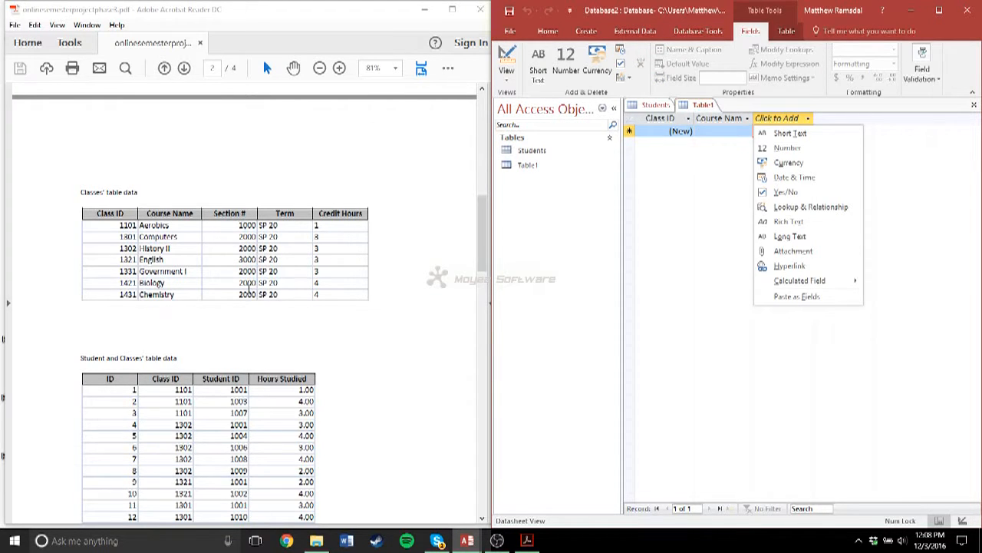
- Add a Number field named Section # after Course Name
{"action": "left_click", "coordinate": [773, 153]}
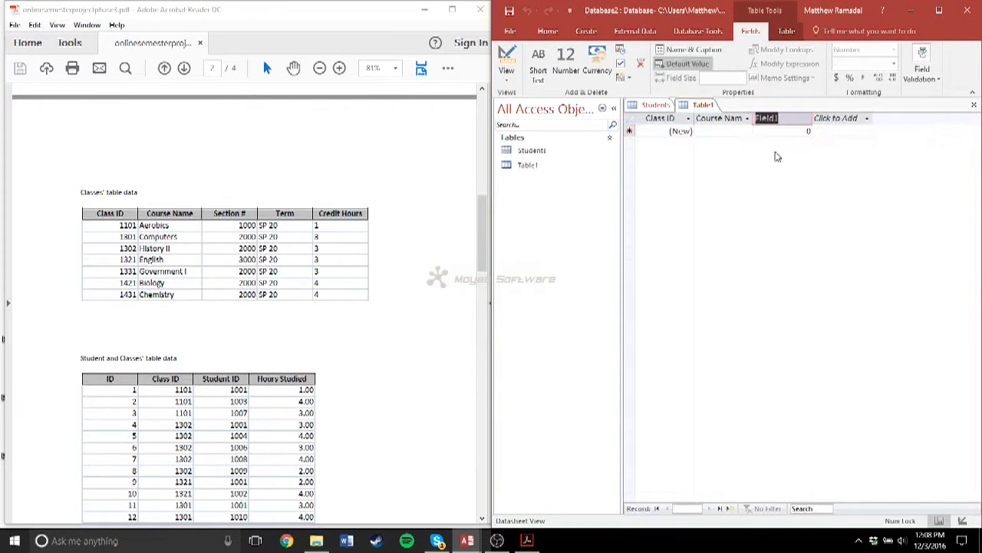
{"action": "type", "text": "Section #"}
{"action": "key", "text": "Return"}
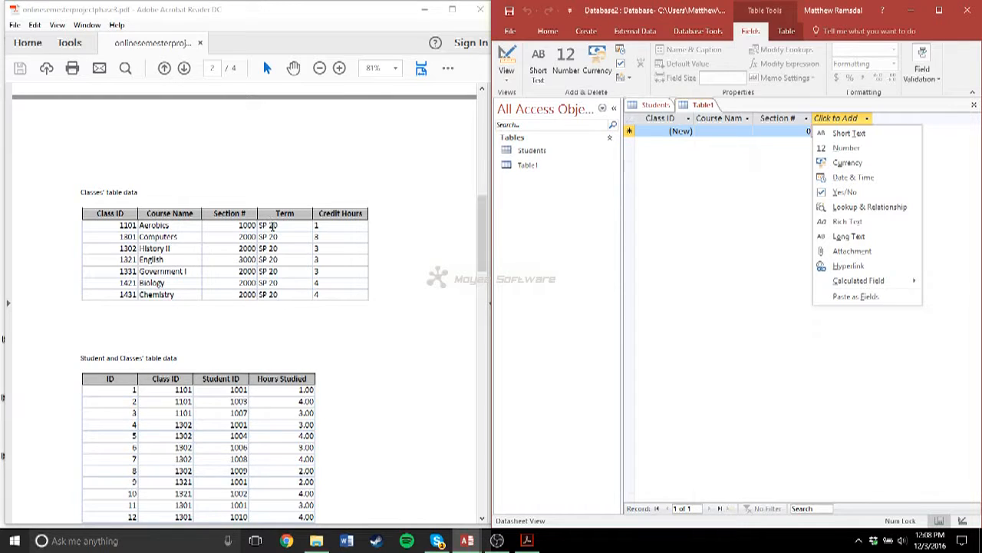
- Add a Short Text field named Term and a Number field named Credit Hours
{"action": "left_click", "coordinate": [870, 135]}
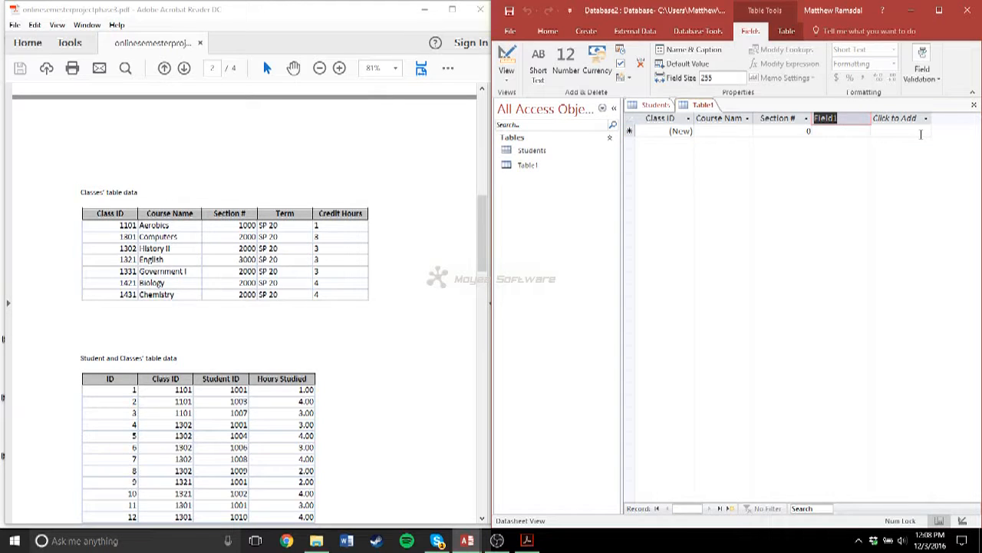
{"action": "type", "text": "Term"}
{"action": "key", "text": "Return"}
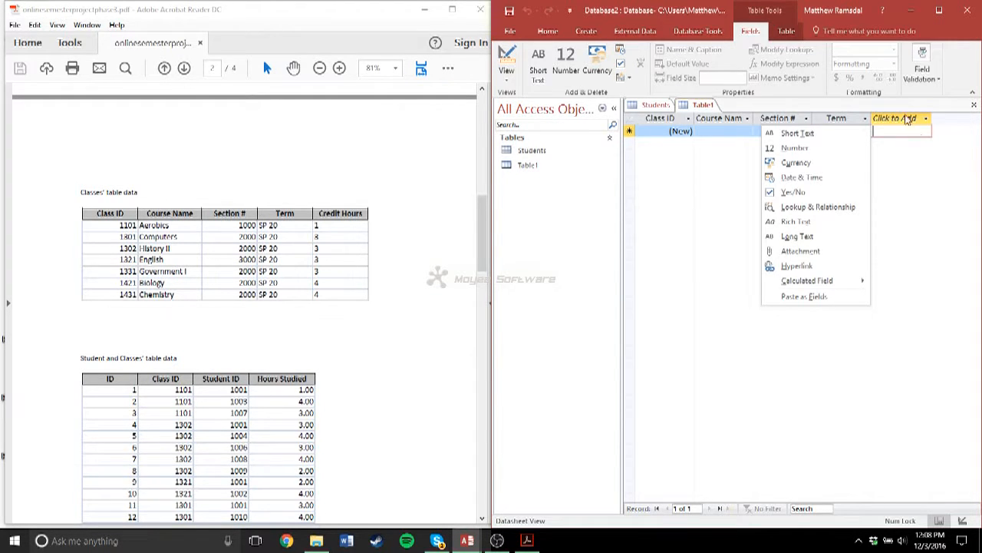
{"action": "left_click", "coordinate": [795, 148]}
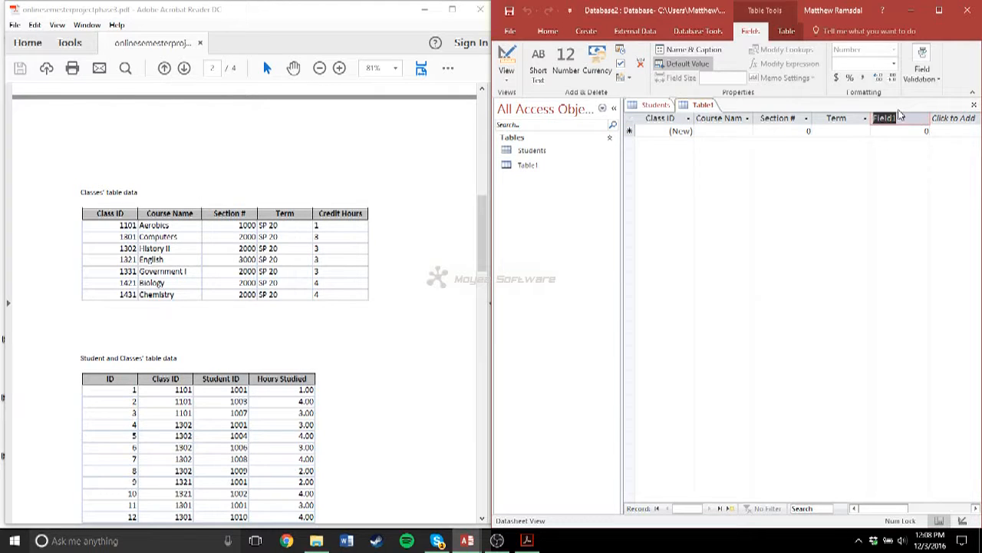
{"action": "type", "text": "Credit Hours"}
- Change the Class ID field's data type from AutoNumber to Number
{"action": "left_click", "coordinate": [681, 130]}
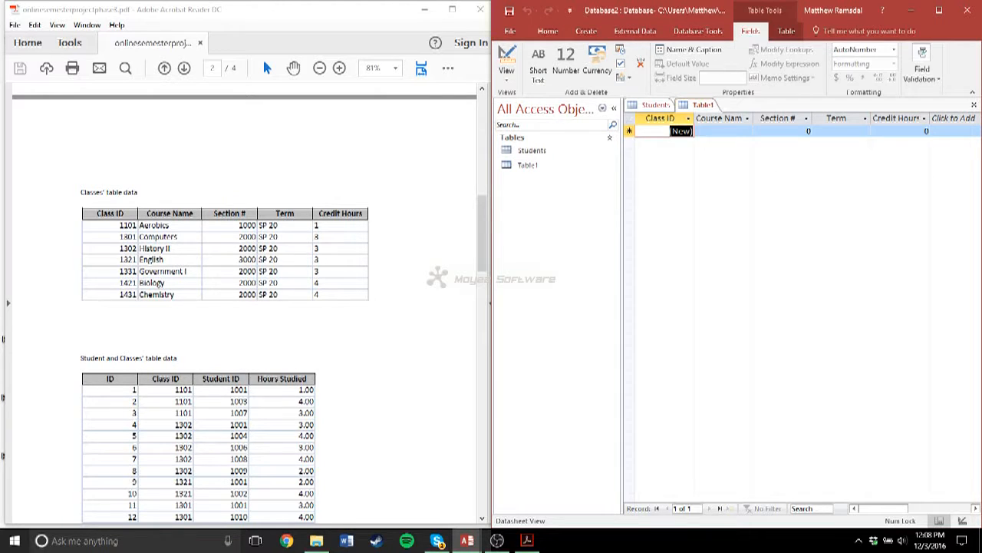
{"action": "left_click", "coordinate": [894, 49]}
{"action": "left_click", "coordinate": [851, 86]}
- Enter the first class record with Class ID 1101, Course Name Aerobics, Section # 1000 and Term SP 20
{"action": "type", "text": "1101"}
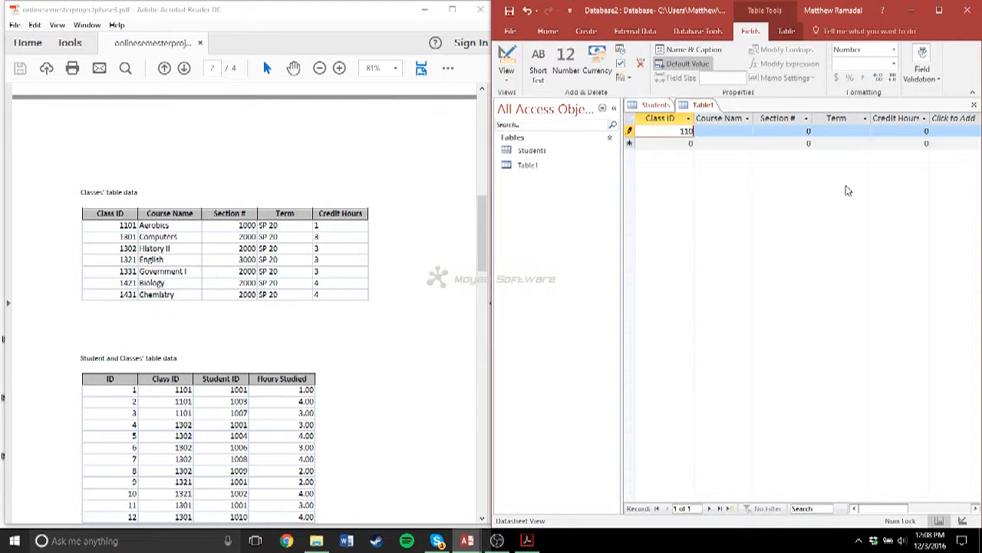
{"action": "key", "text": "Tab"}
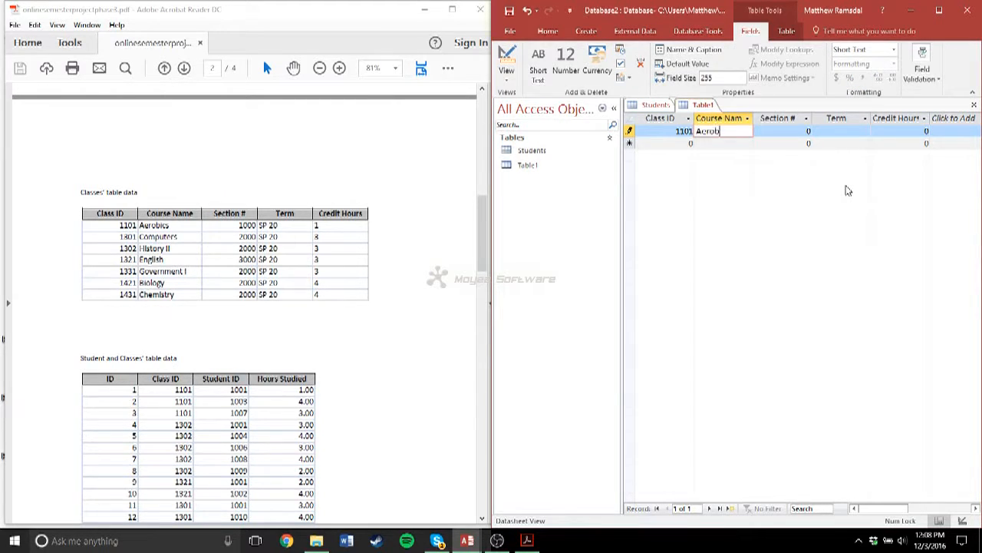
{"action": "key", "text": "Tab"}
{"action": "type", "text": "10"}
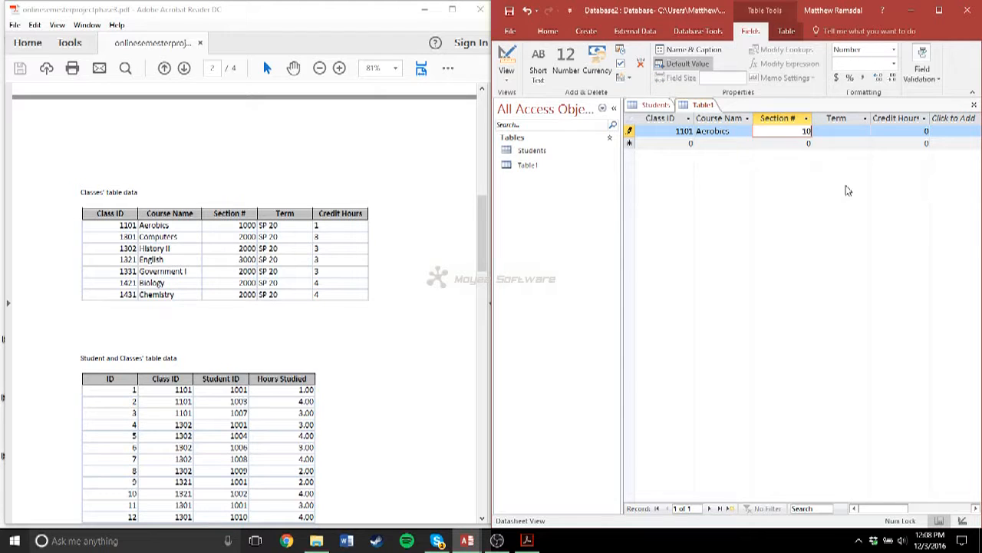
{"action": "type", "text": "00"}
{"action": "key", "text": "Tab"}
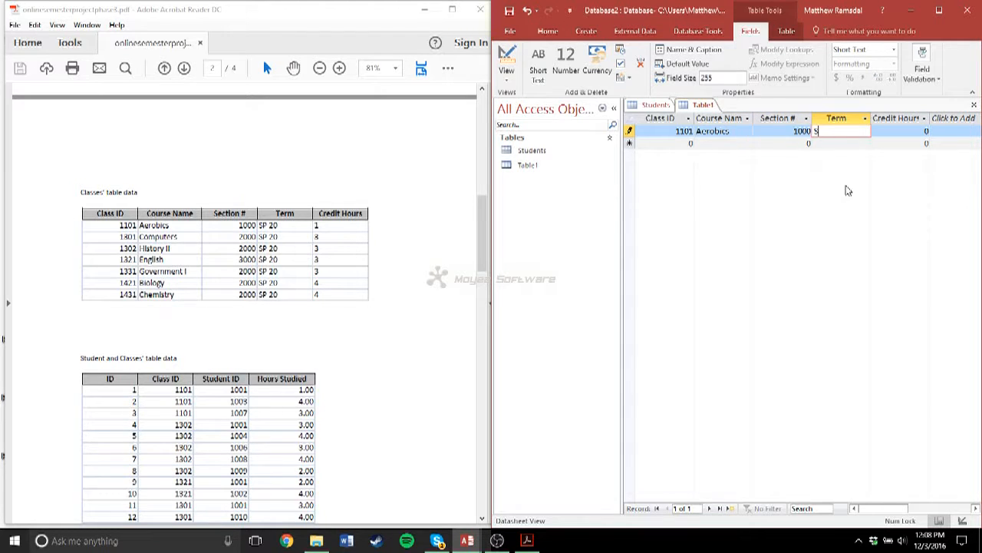
{"action": "type", "text": "SP 20"}
{"action": "key", "text": "Tab"}
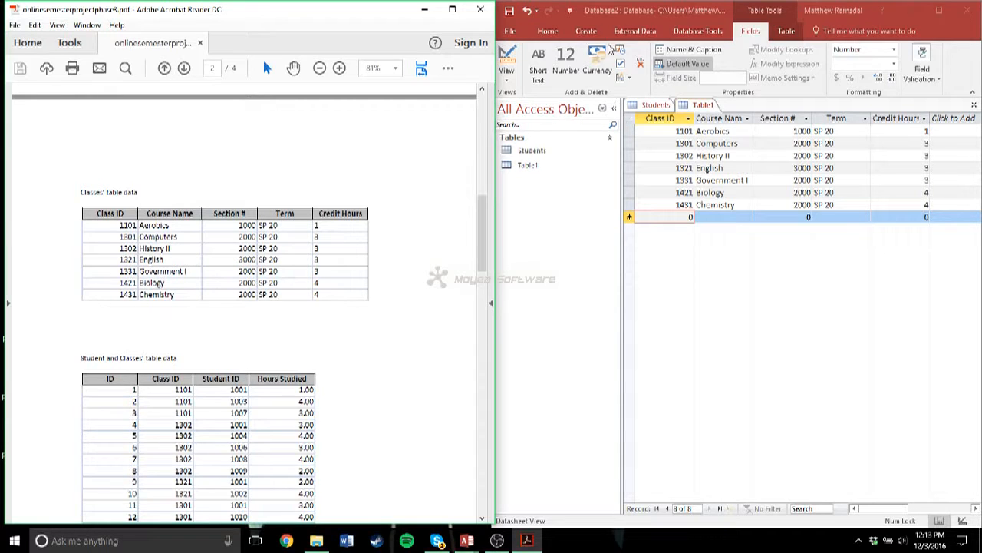
- Save the class data table under the name Classes
{"action": "left_click", "coordinate": [509, 12]}
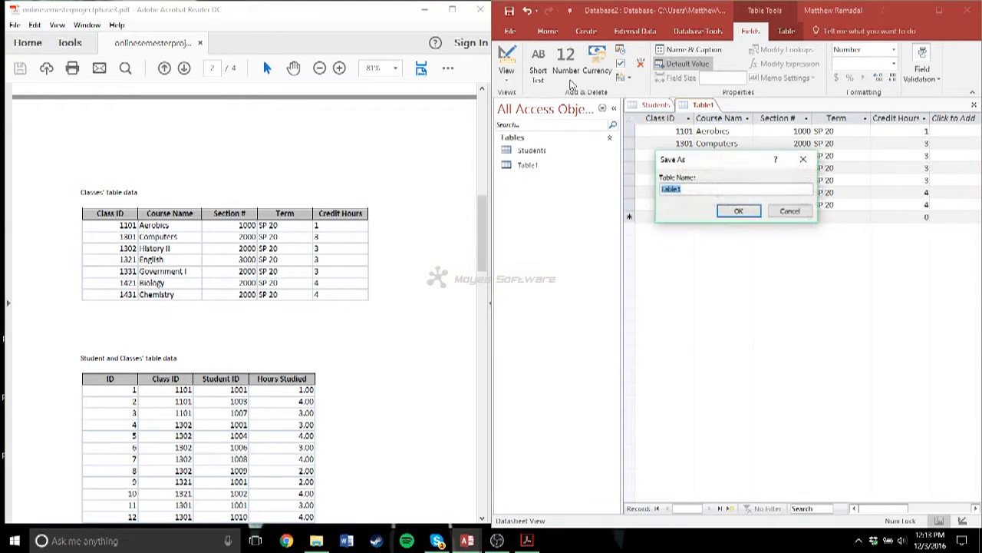
{"action": "type", "text": "Classes"}
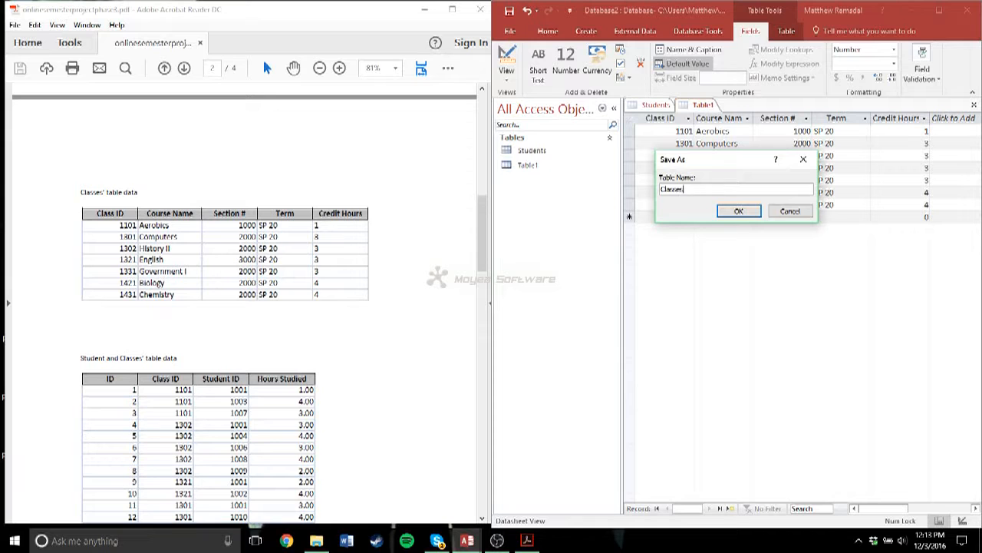
{"action": "key", "text": "Return"}
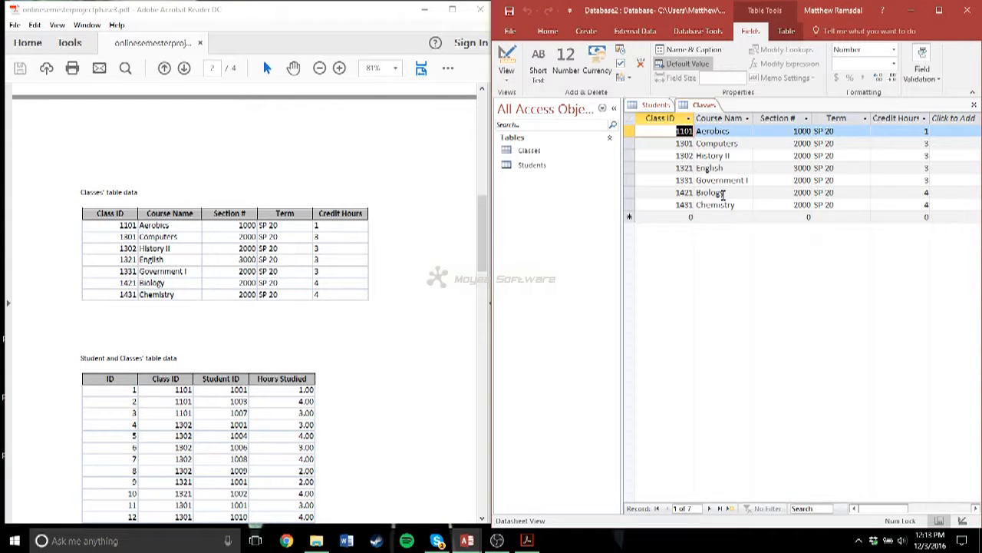
- Create a new table and add a Number field named Class ID after its ID field
{"action": "left_click", "coordinate": [585, 31]}
{"action": "left_click", "coordinate": [547, 61]}
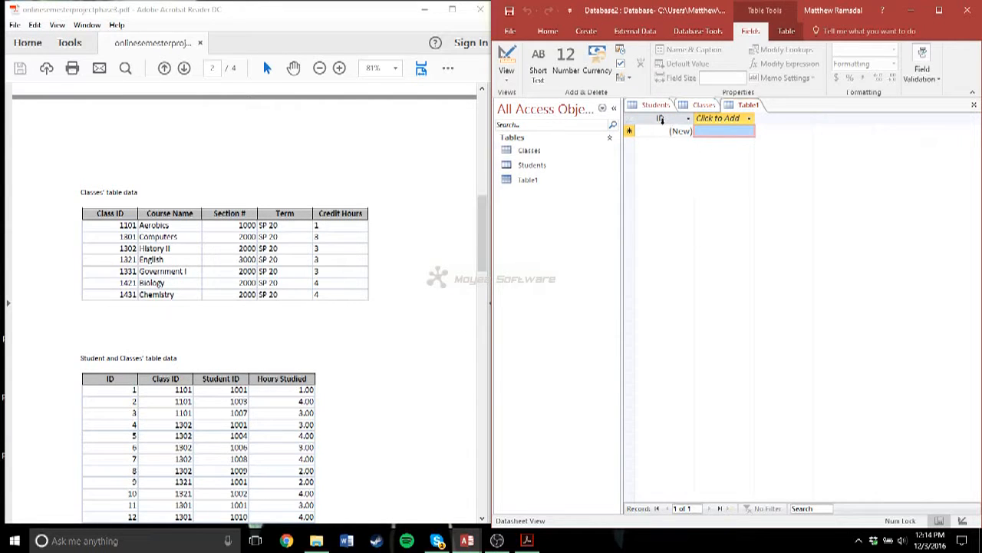
{"action": "scroll", "coordinate": [132, 265], "scroll_direction": "down", "scroll_amount": 5}
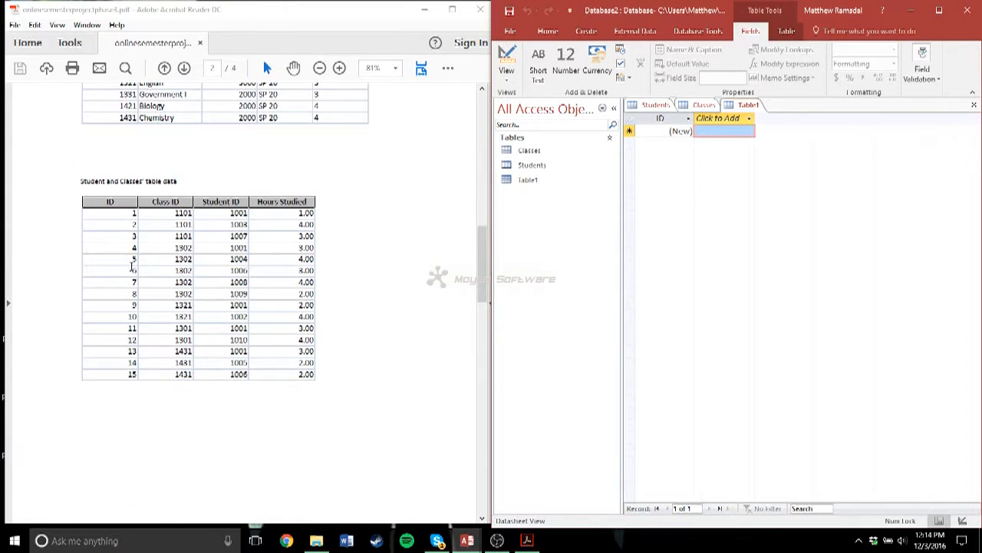
{"action": "left_click", "coordinate": [718, 121]}
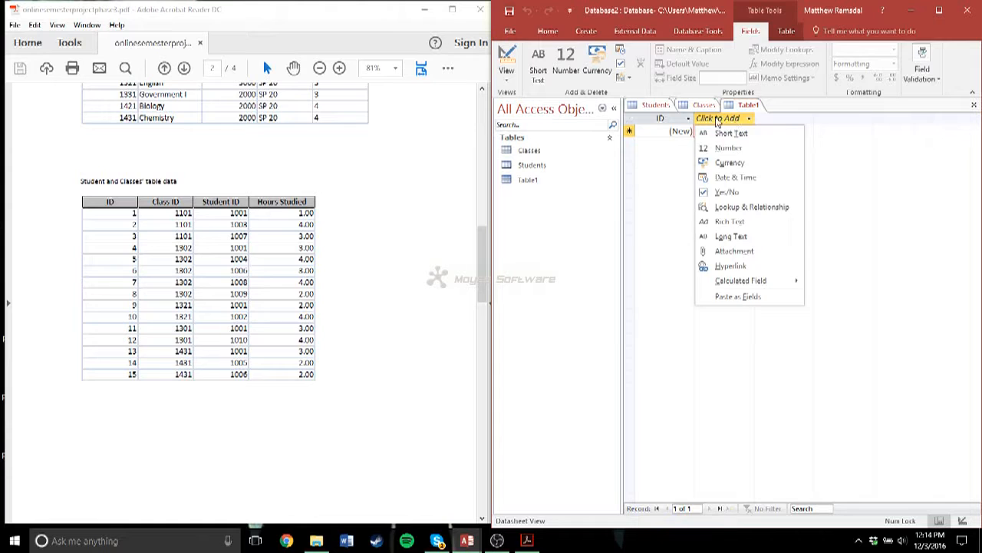
{"action": "left_click", "coordinate": [743, 148]}
{"action": "type", "text": "Clas"}
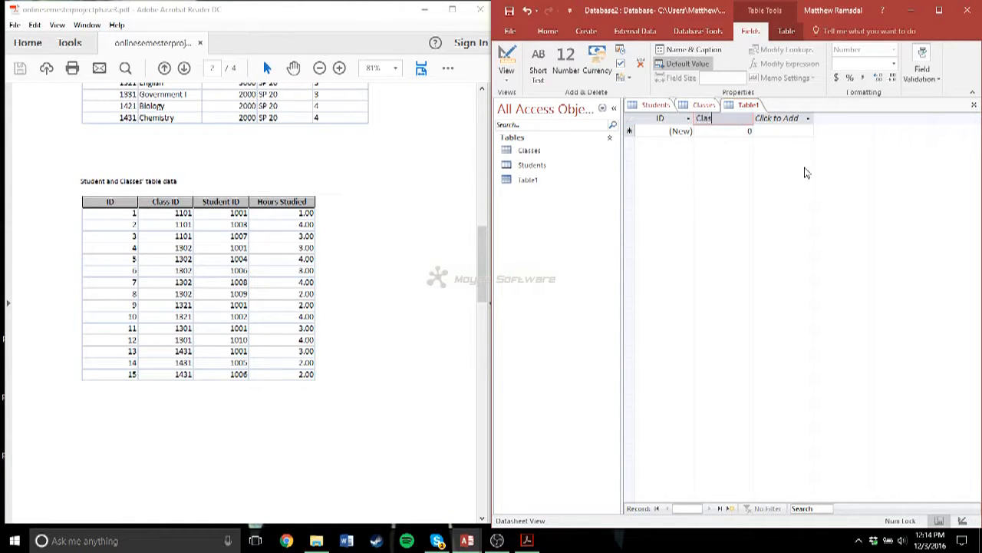
{"action": "type", "text": "s ID"}
{"action": "key", "text": "Return"}
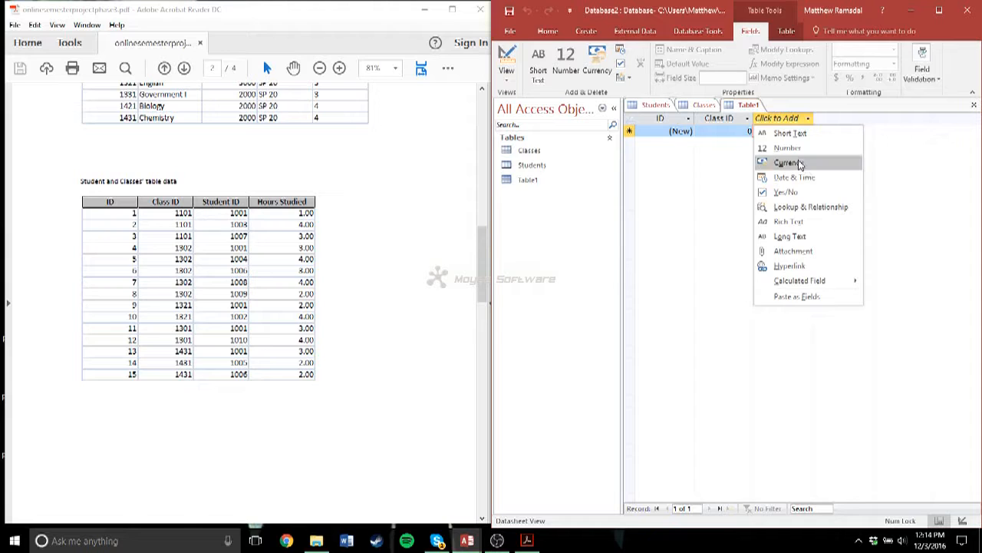
- Add two Number fields named Student ID and Hours Studied after Class ID
{"action": "left_click", "coordinate": [788, 151]}
{"action": "type", "text": "Student ID"}
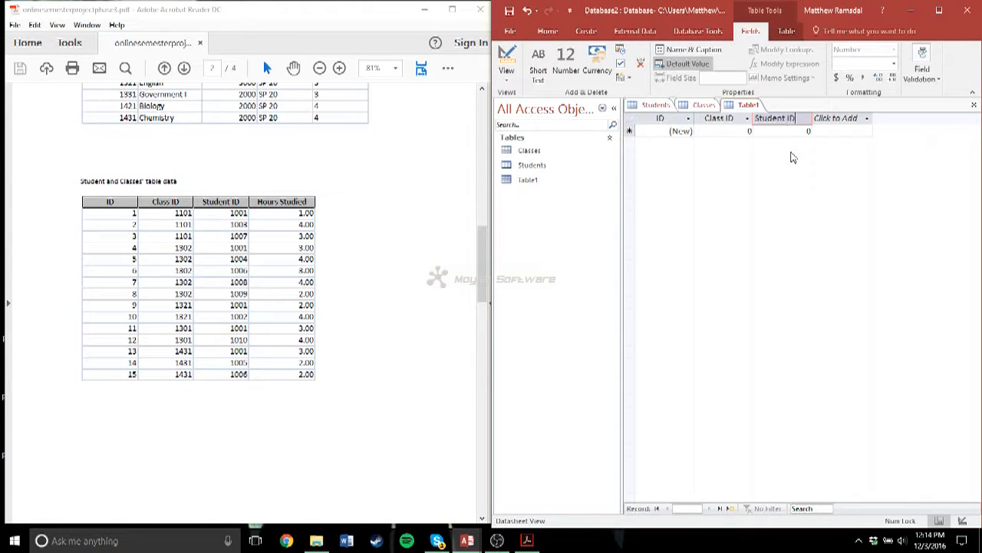
{"action": "key", "text": "Return"}
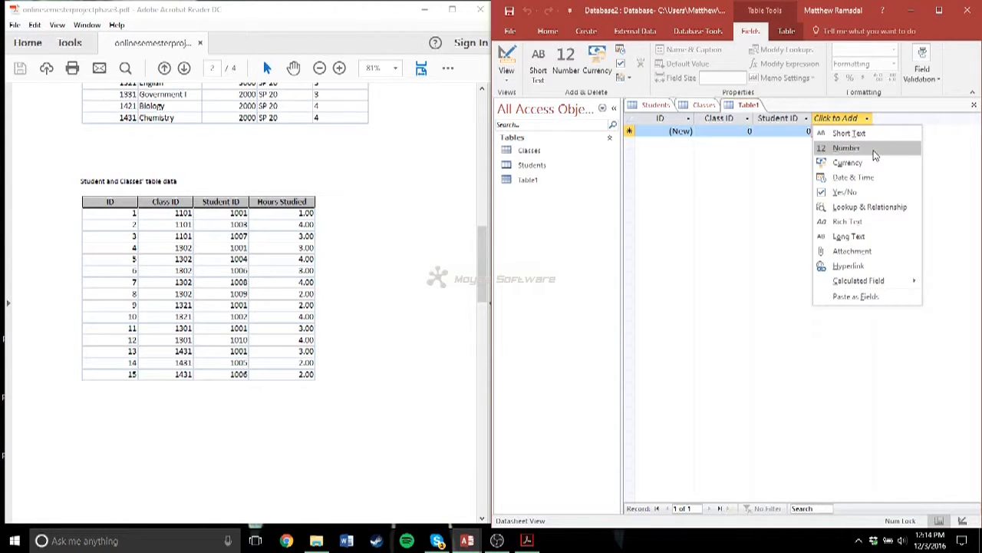
{"action": "left_click", "coordinate": [874, 151]}
{"action": "type", "text": "H"}
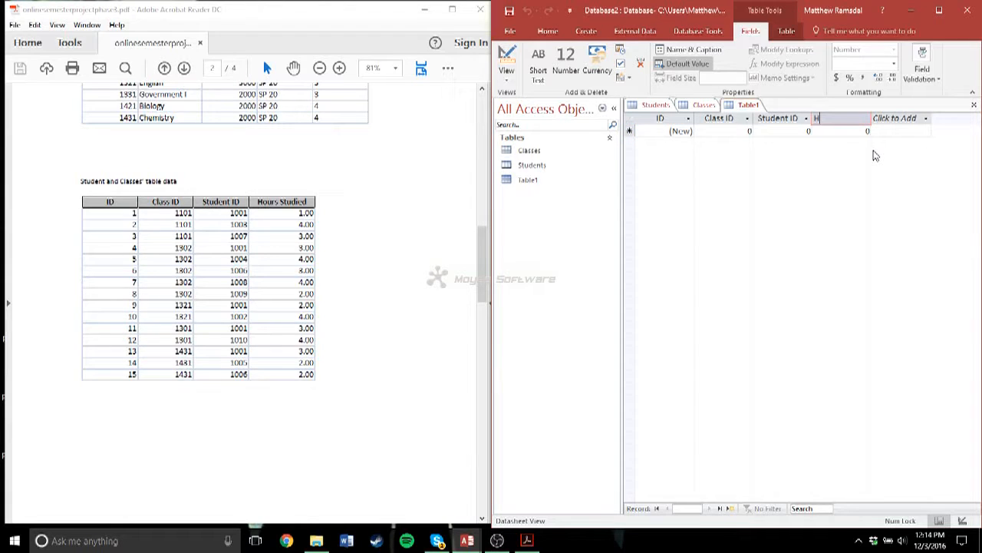
{"action": "type", "text": "ours Studied"}
- Format the Hours Studied field as Standard with two decimal places
{"action": "left_click", "coordinate": [853, 131]}
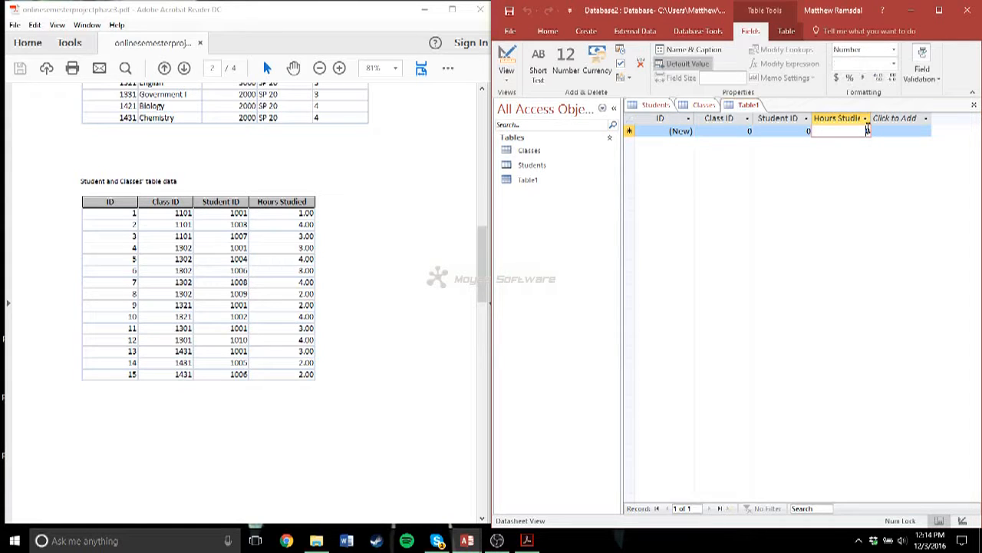
{"action": "left_click", "coordinate": [881, 80]}
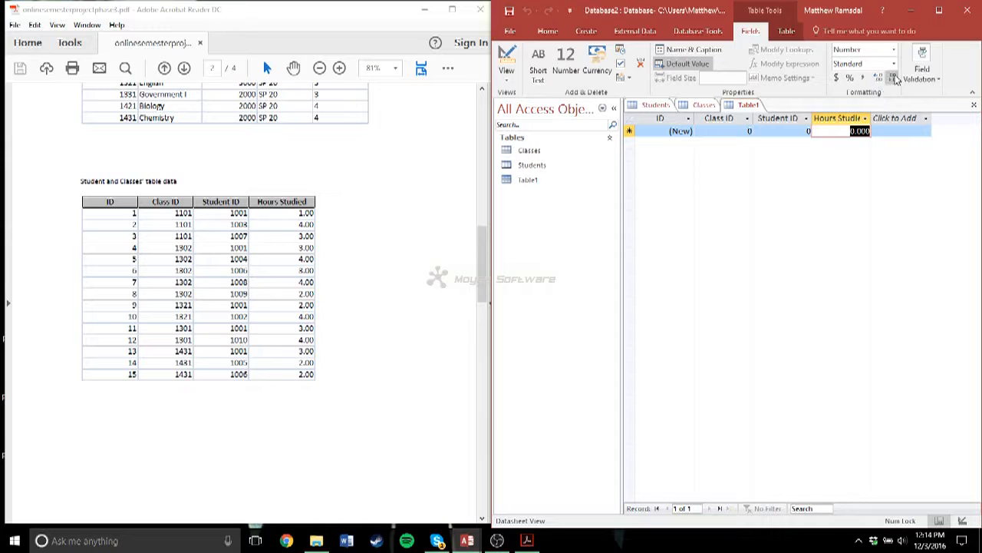
{"action": "left_click", "coordinate": [893, 79]}
{"action": "left_click", "coordinate": [864, 118]}
{"action": "left_click", "coordinate": [843, 121]}
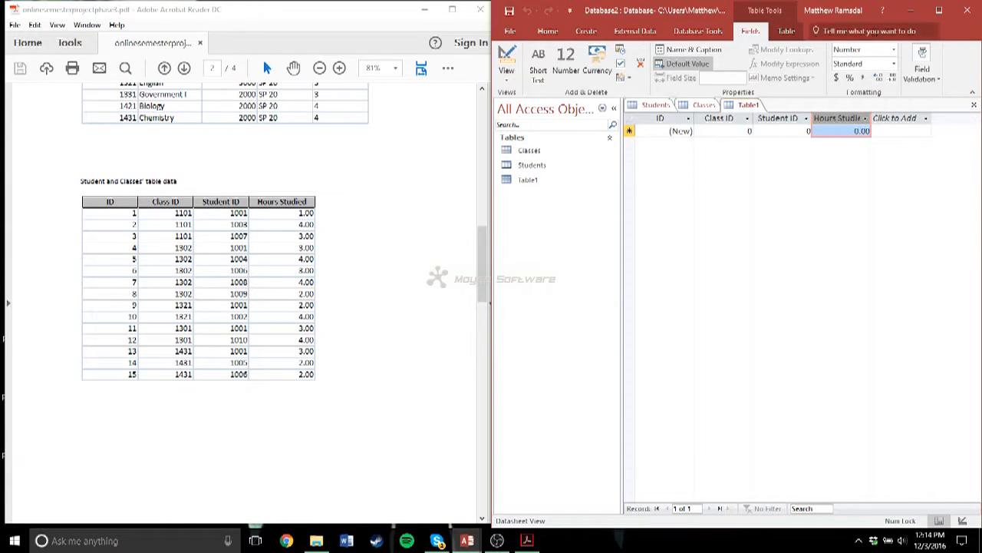
- Enter the first enrollment record with Class ID 1101, the student ID listed for it in the PDF, and 1 hour studied
{"action": "left_click", "coordinate": [743, 131]}
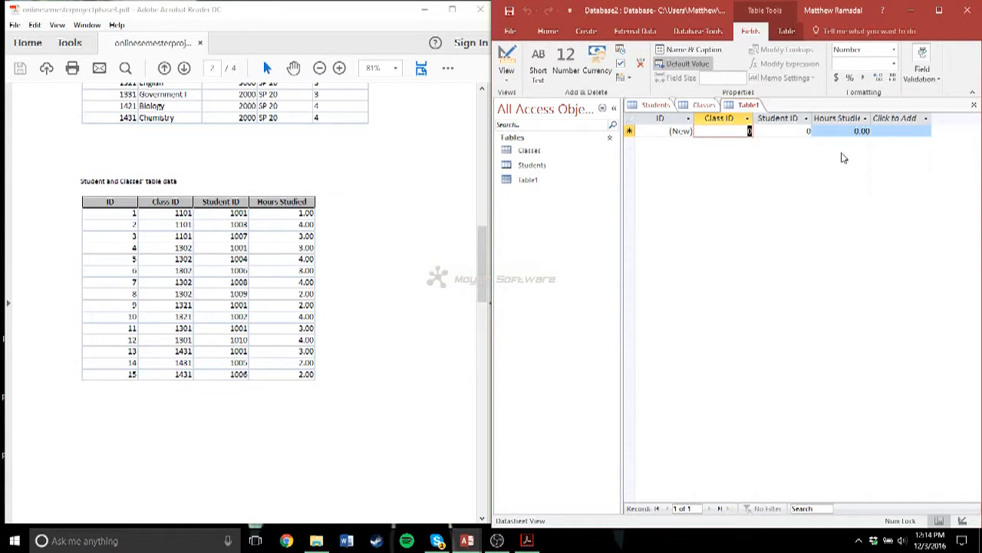
{"action": "type", "text": "1101"}
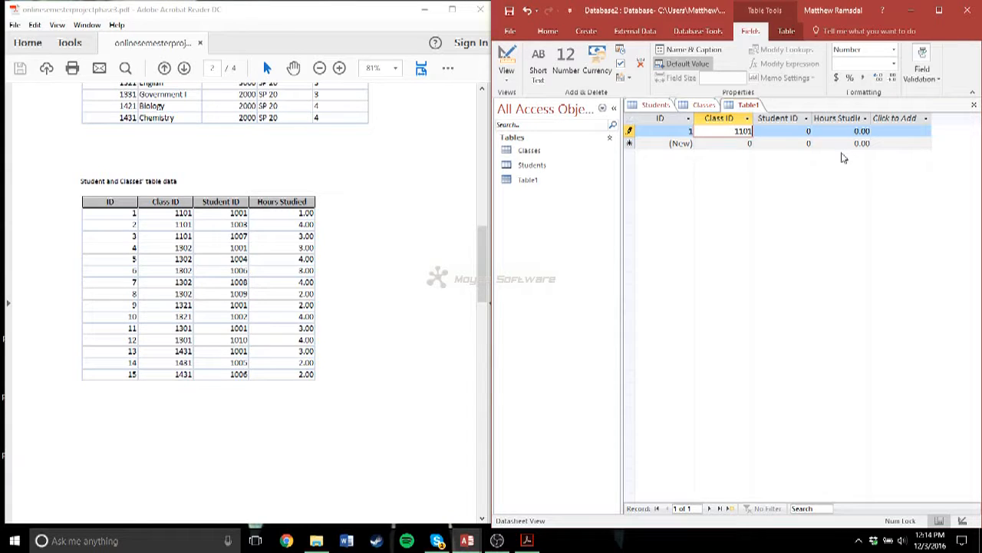
{"action": "key", "text": "Tab"}
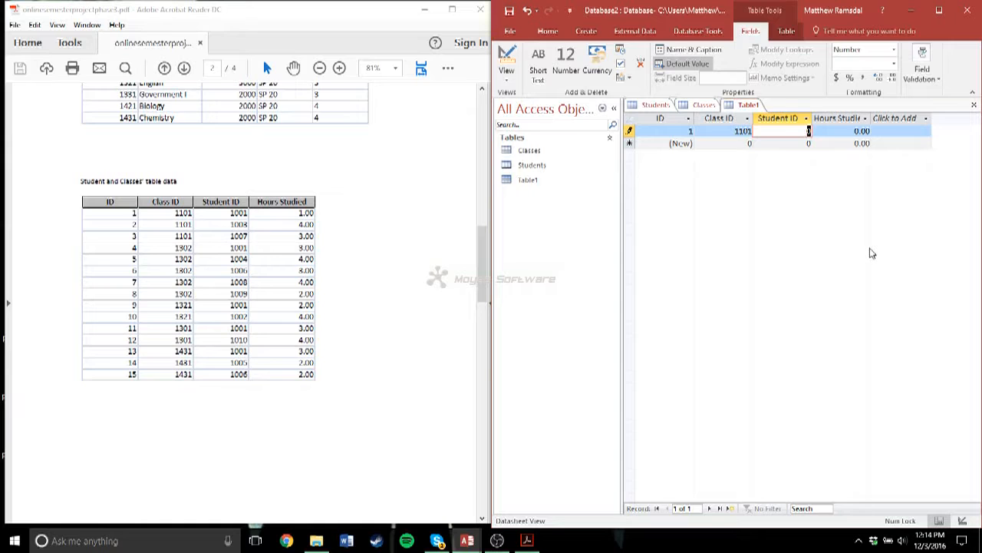
{"action": "type", "text": "1001"}
{"action": "key", "text": "Tab"}
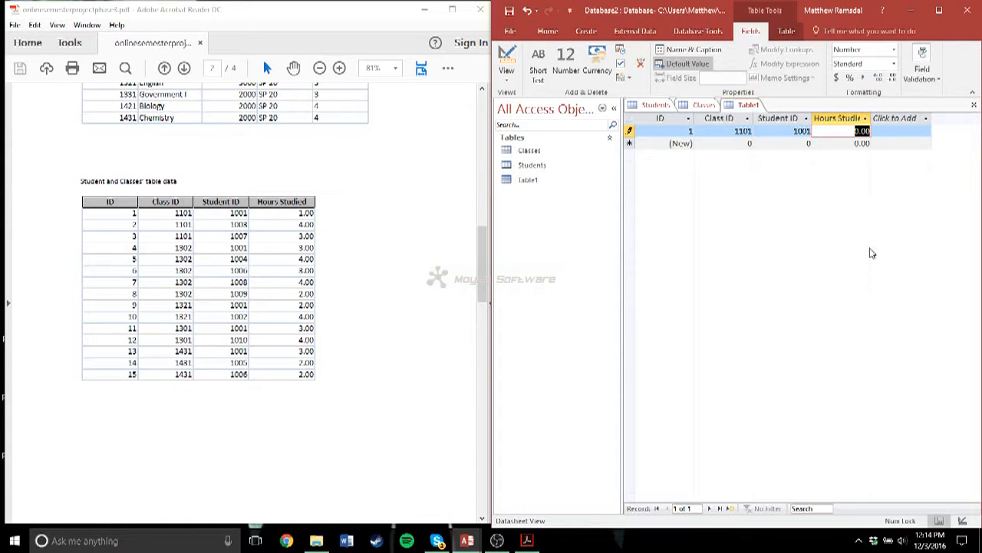
{"action": "type", "text": "1"}
{"action": "key", "text": "Tab"}
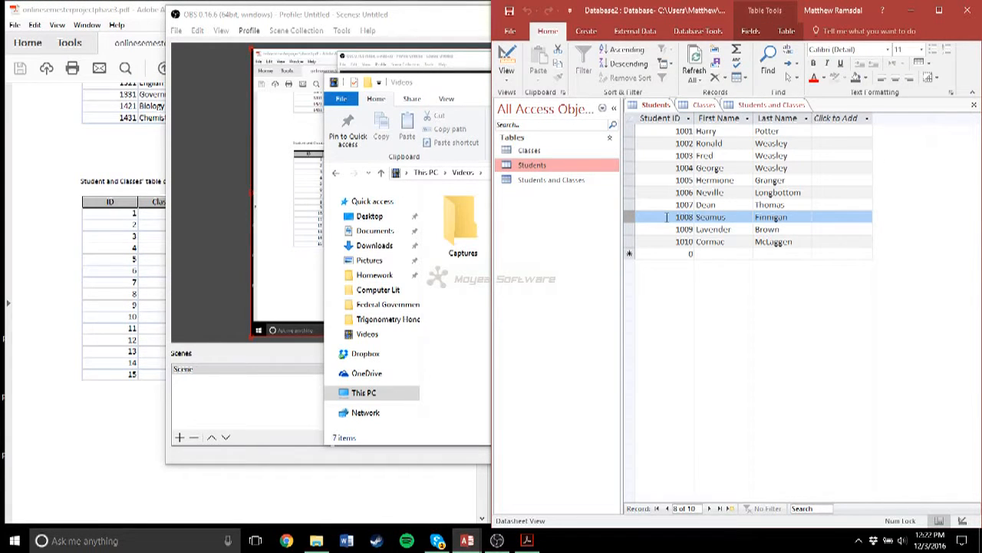
- Close the open Students, Classes, and Students and Classes tables
{"action": "right_click", "coordinate": [654, 104]}
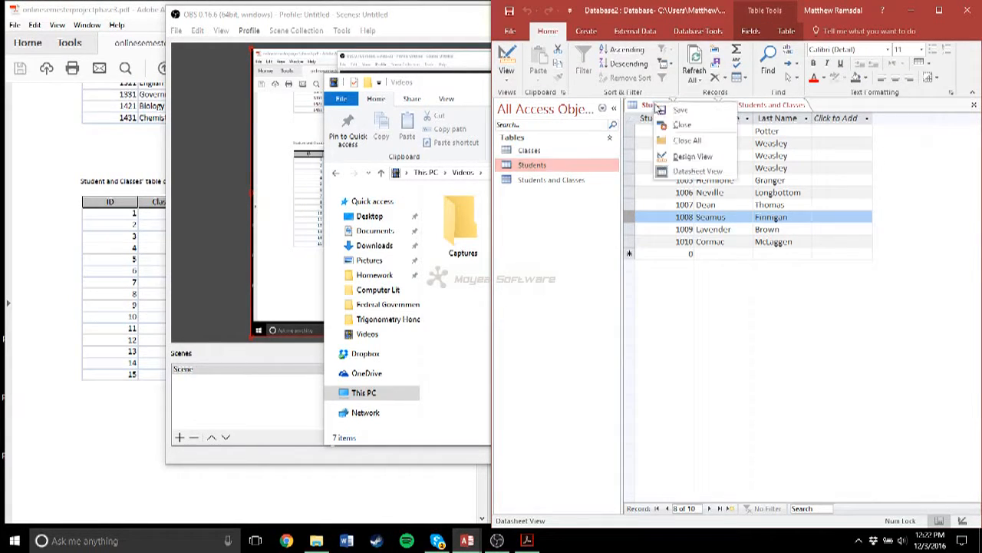
{"action": "left_click", "coordinate": [676, 128]}
{"action": "right_click", "coordinate": [657, 109]}
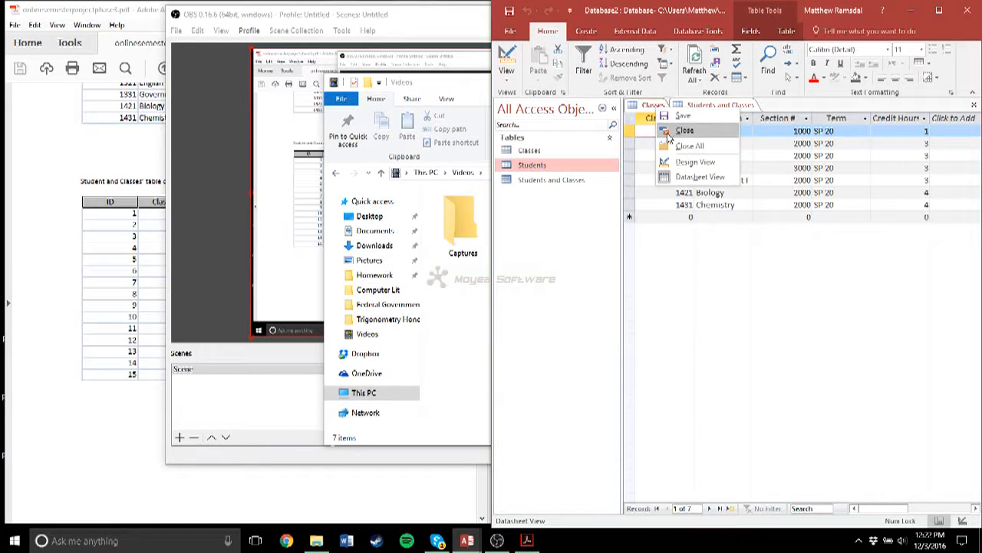
{"action": "left_click", "coordinate": [666, 131]}
{"action": "right_click", "coordinate": [668, 107]}
{"action": "left_click", "coordinate": [686, 136]}
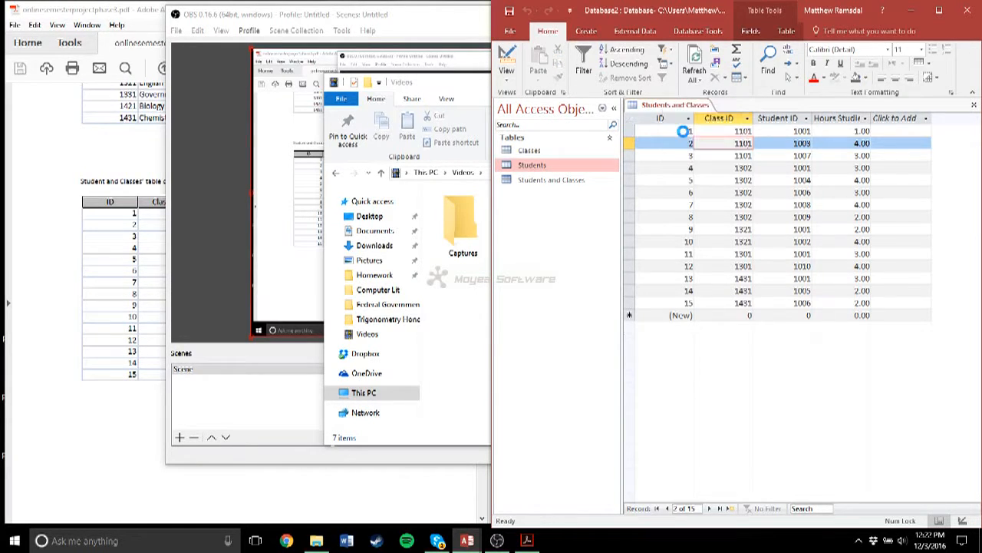
- Open the Relationships window and add the Classes, Students, and Students and Classes tables to the layout
{"action": "left_click", "coordinate": [699, 33]}
{"action": "left_click", "coordinate": [634, 63]}
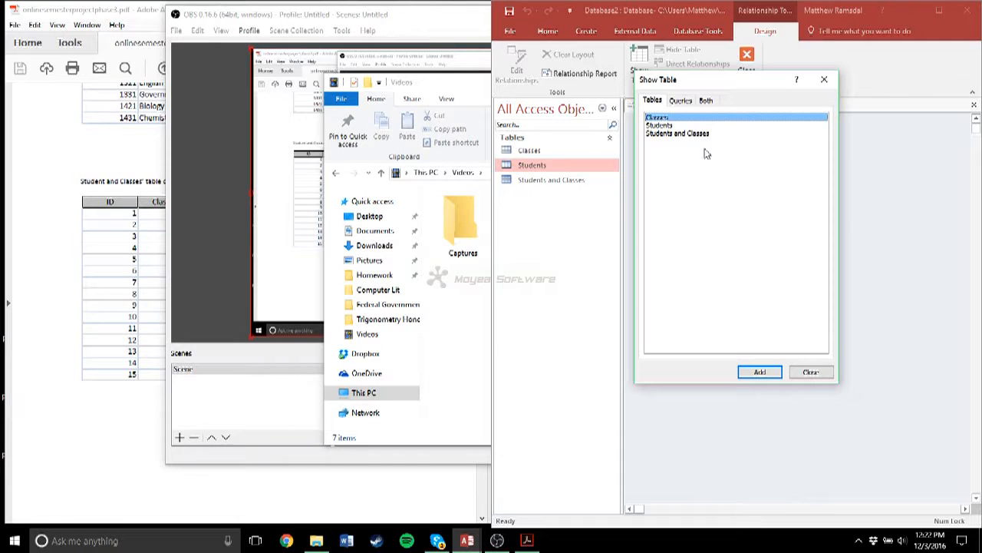
{"action": "left_click", "coordinate": [808, 372]}
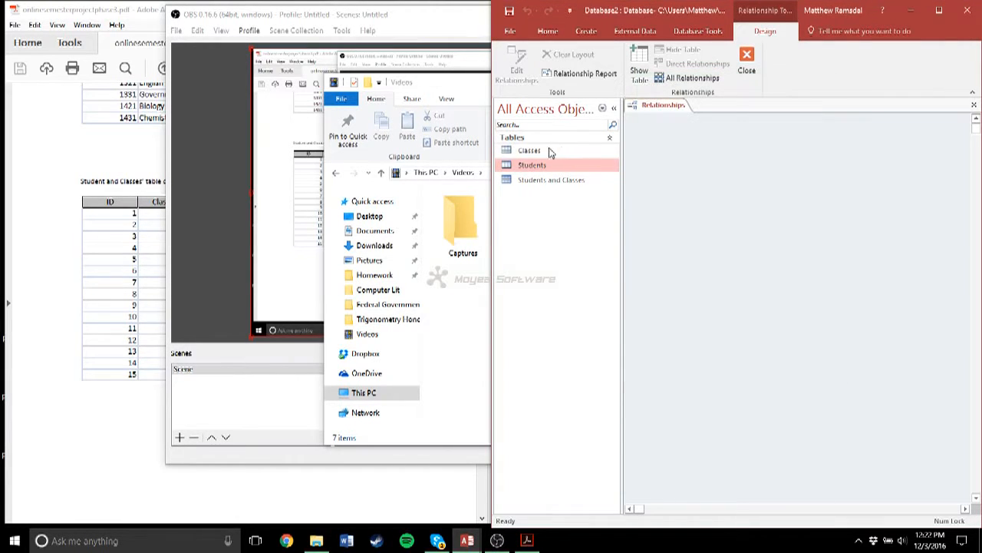
{"action": "left_click_drag", "start_coordinate": [546, 151], "coordinate": [699, 153]}
{"action": "left_click_drag", "start_coordinate": [520, 166], "coordinate": [877, 164]}
{"action": "left_click_drag", "start_coordinate": [529, 182], "coordinate": [809, 317]}
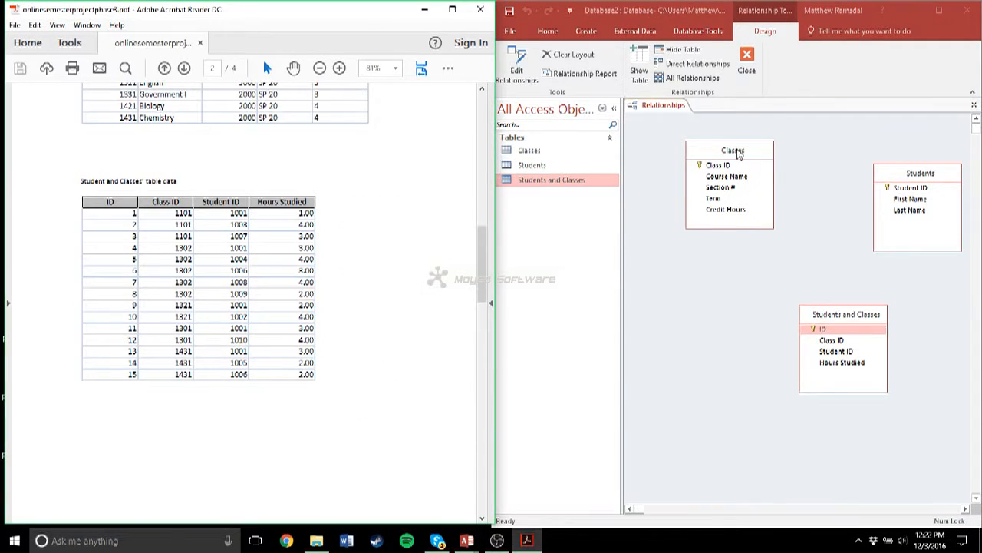
- Arrange the relationship layout with Classes and Students side by side and Students and Classes between and below them
{"action": "left_click_drag", "start_coordinate": [741, 151], "coordinate": [692, 142]}
{"action": "left_click_drag", "start_coordinate": [837, 320], "coordinate": [763, 270]}
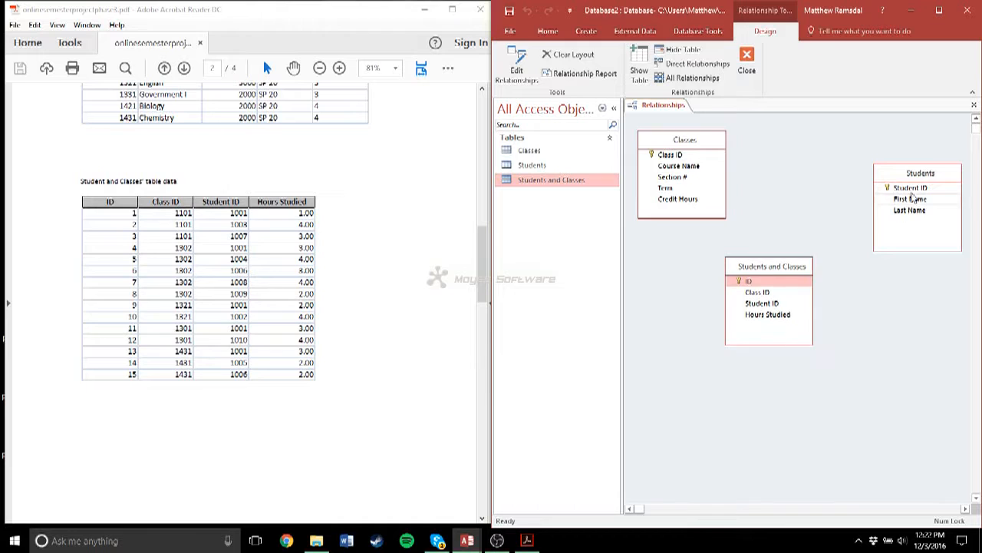
{"action": "left_click_drag", "start_coordinate": [903, 182], "coordinate": [864, 150]}
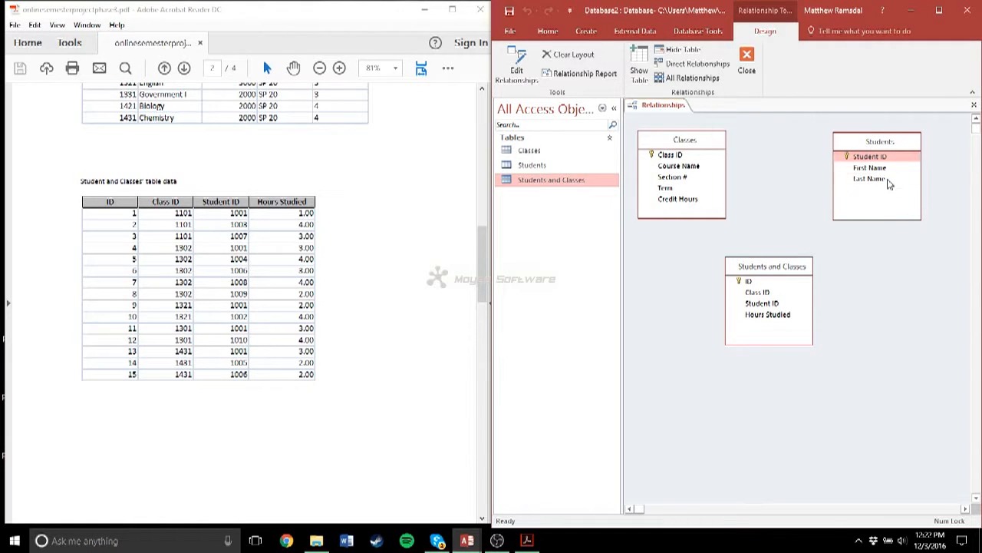
- Create a relationship from Student ID in Students to Student ID in Students and Classes, enforcing referential integrity
{"action": "left_click_drag", "start_coordinate": [868, 157], "coordinate": [766, 305]}
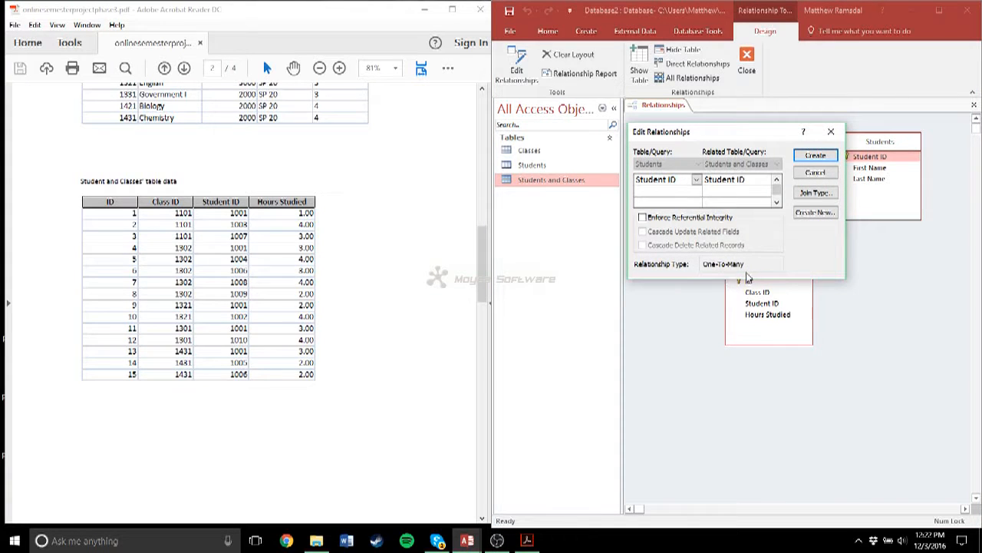
{"action": "left_click", "coordinate": [644, 219]}
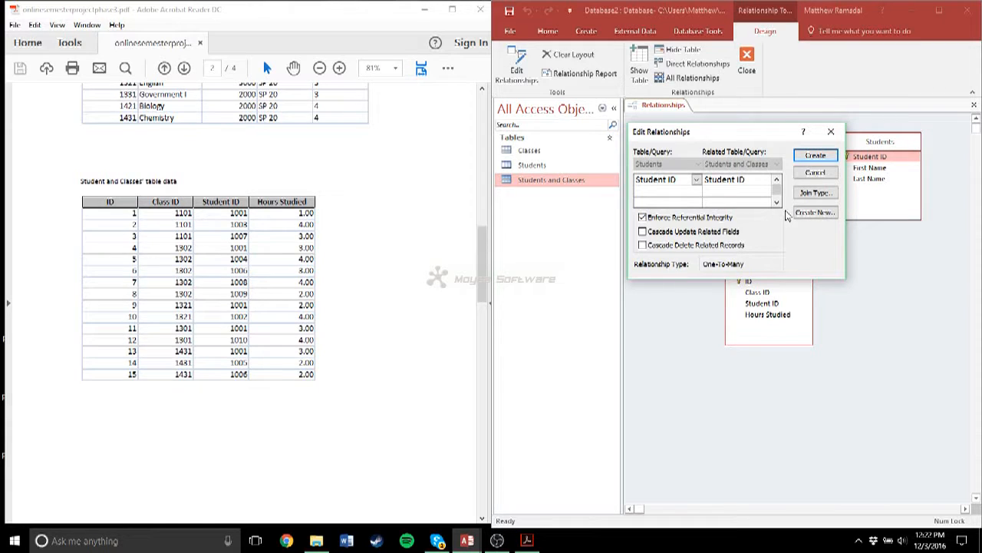
{"action": "left_click", "coordinate": [815, 156]}
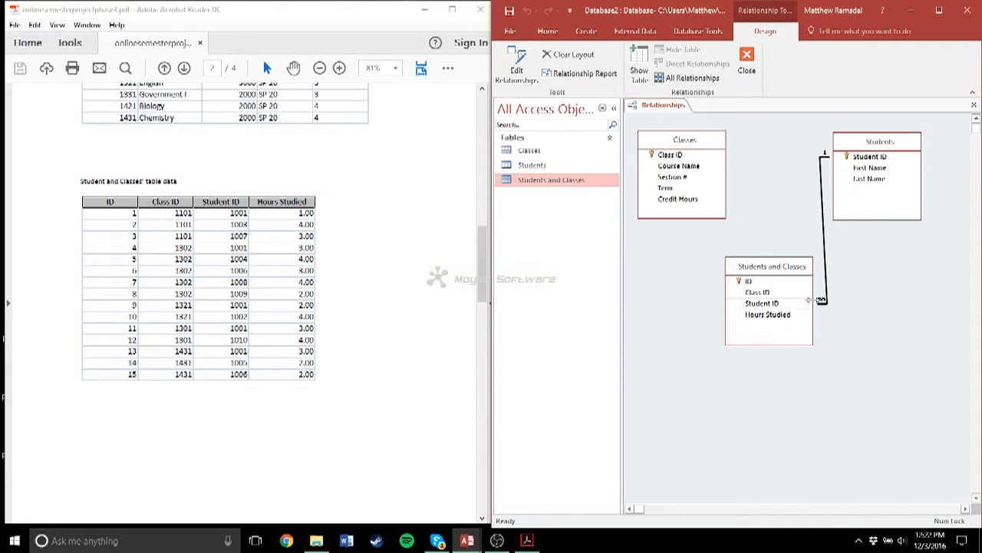
- Create a relationship from Class ID in Classes to Class ID in Students and Classes, enforcing referential integrity, and move Students closer to Classes
{"action": "left_click_drag", "start_coordinate": [676, 156], "coordinate": [754, 297]}
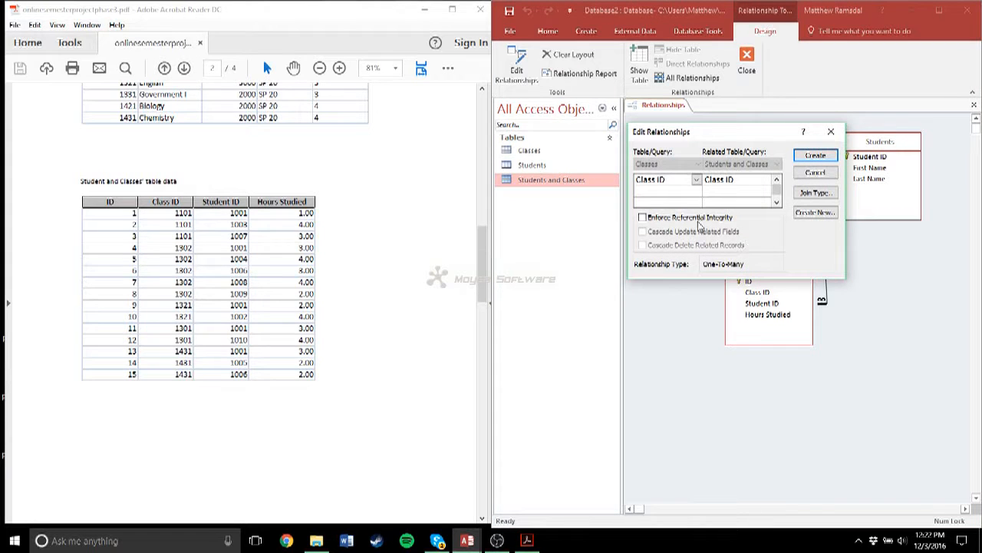
{"action": "left_click", "coordinate": [643, 218]}
{"action": "left_click", "coordinate": [815, 156]}
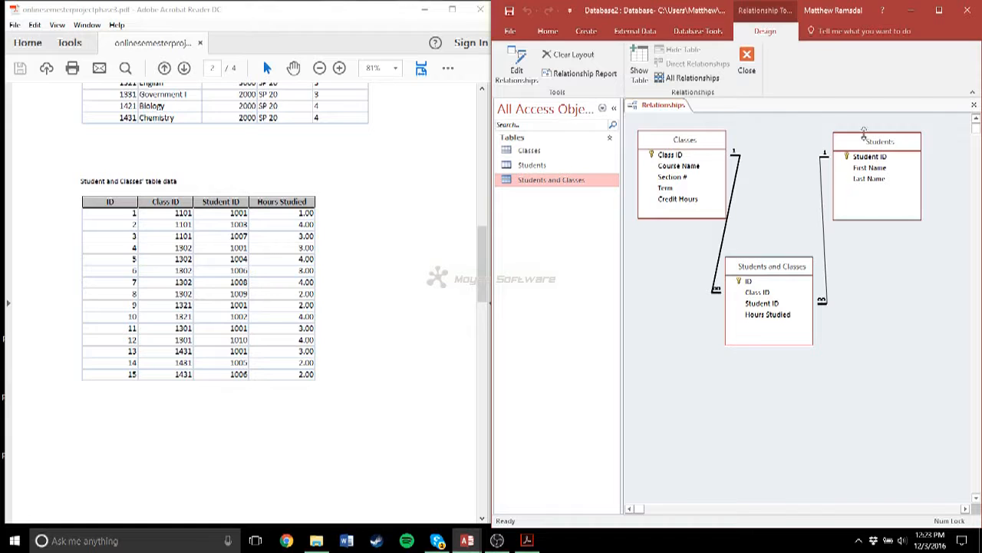
{"action": "left_click_drag", "start_coordinate": [864, 133], "coordinate": [838, 149]}
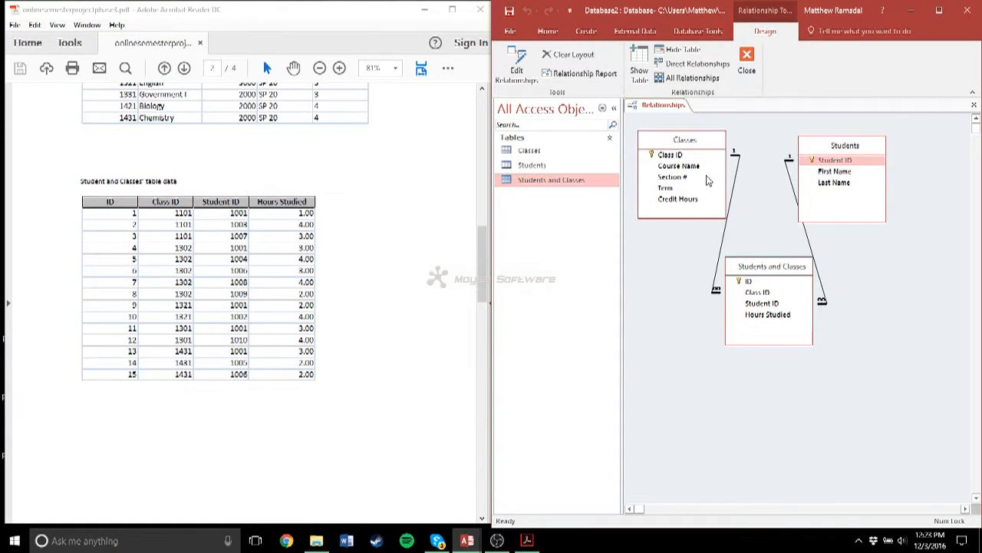
- Bring up the Part II query tasks in the project PDF and save the relationships layout
{"action": "scroll", "coordinate": [356, 298], "scroll_direction": "down", "scroll_amount": 5}
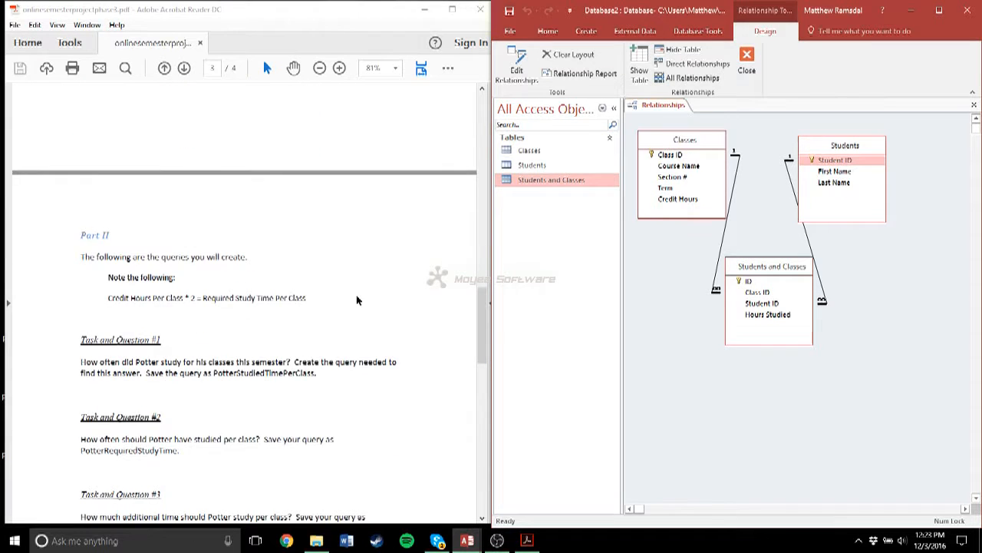
{"action": "scroll", "coordinate": [359, 303], "scroll_direction": "down", "scroll_amount": 1}
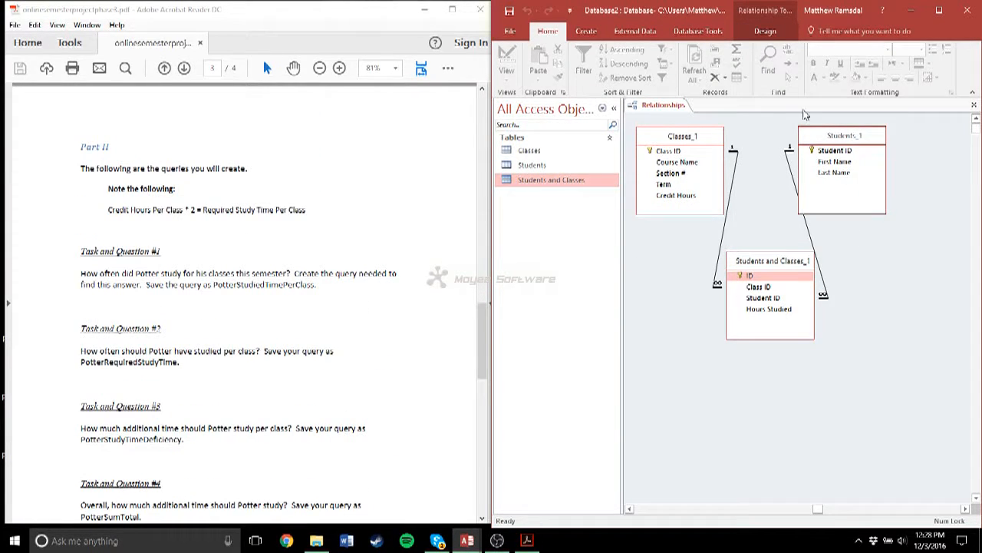
{"action": "left_click", "coordinate": [505, 14]}
{"action": "scroll", "coordinate": [430, 288], "scroll_direction": "down", "scroll_amount": 1}
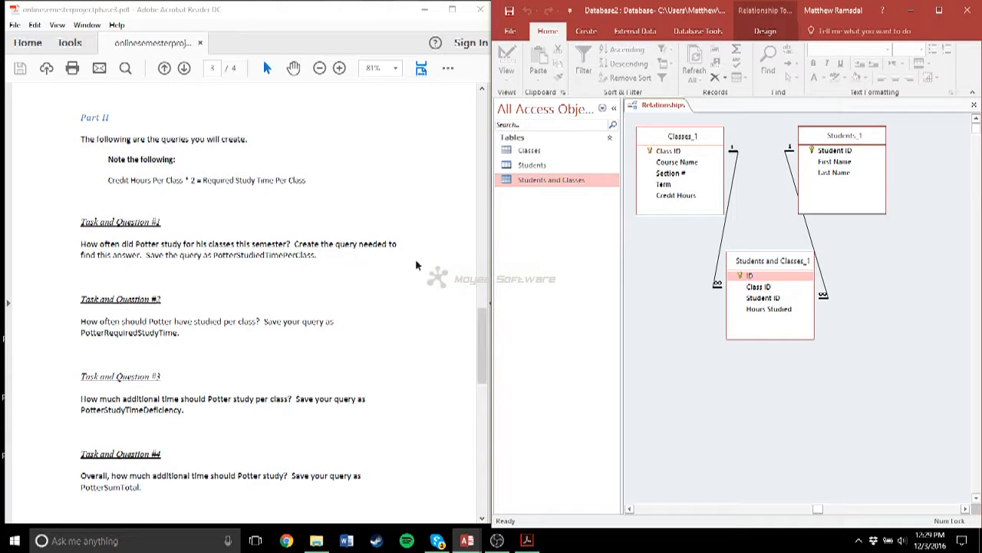
- Start a new design-view query containing the Classes, Students, and Students and Classes tables
{"action": "left_click", "coordinate": [586, 31]}
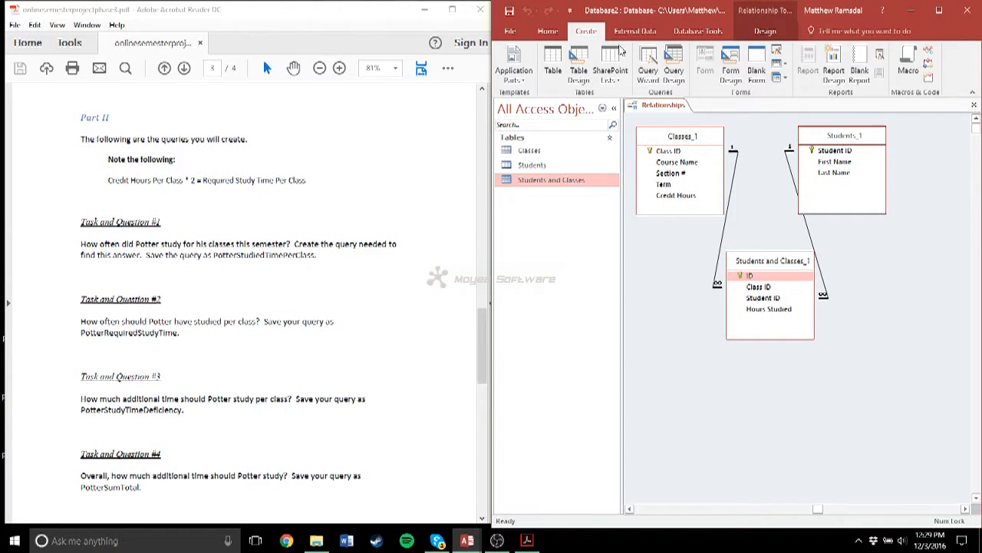
{"action": "left_click", "coordinate": [673, 65]}
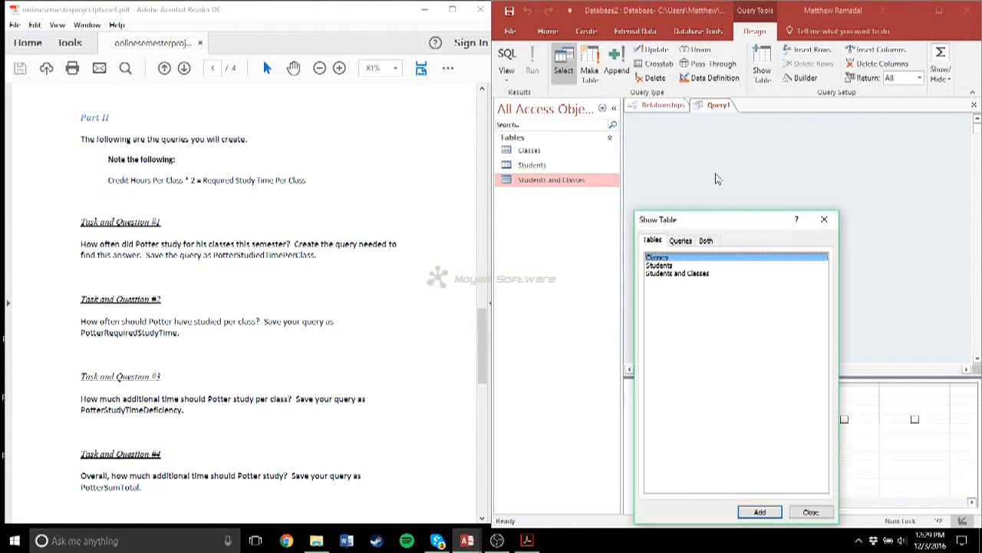
{"action": "left_click_drag", "start_coordinate": [725, 222], "coordinate": [723, 147]}
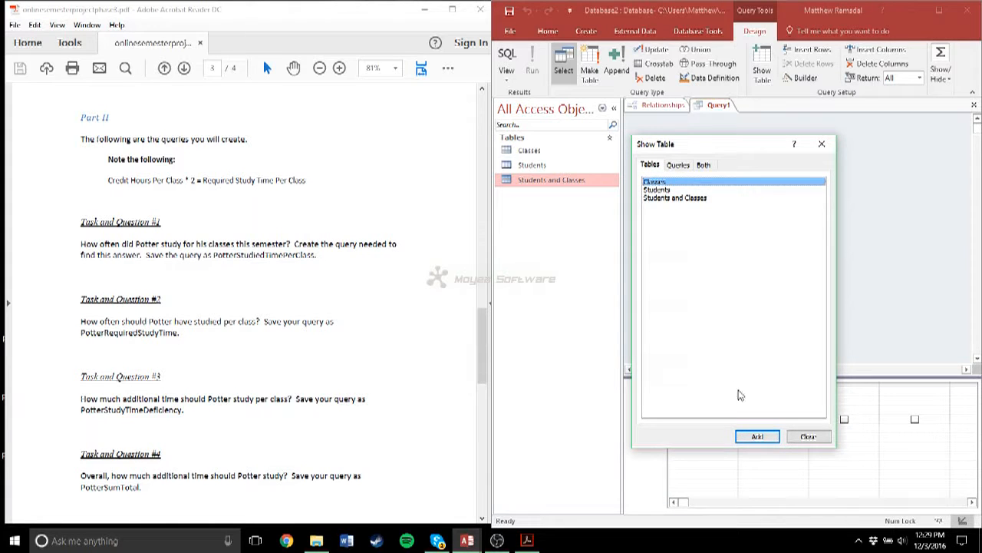
{"action": "left_click", "coordinate": [757, 436]}
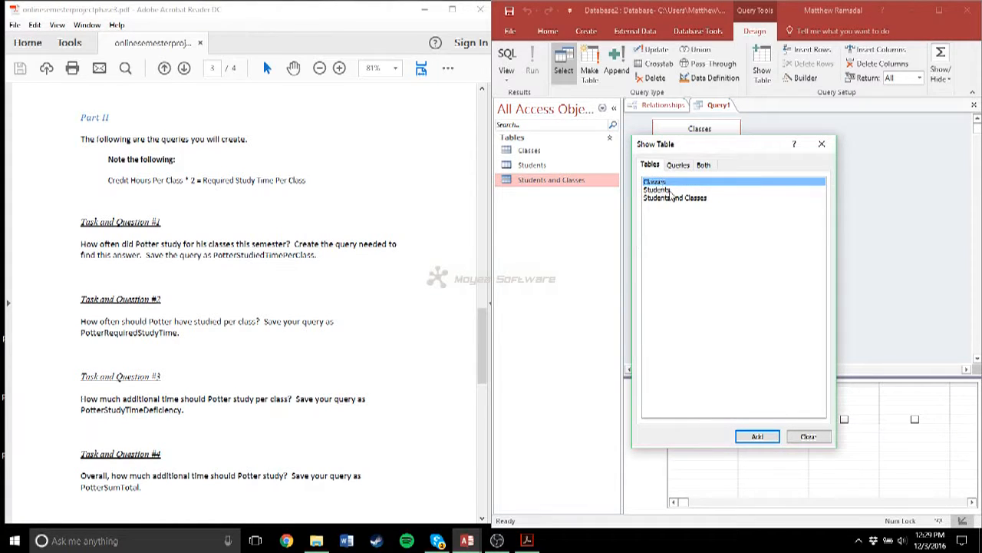
{"action": "left_click", "coordinate": [671, 192]}
{"action": "left_click", "coordinate": [748, 435]}
{"action": "left_click", "coordinate": [680, 218]}
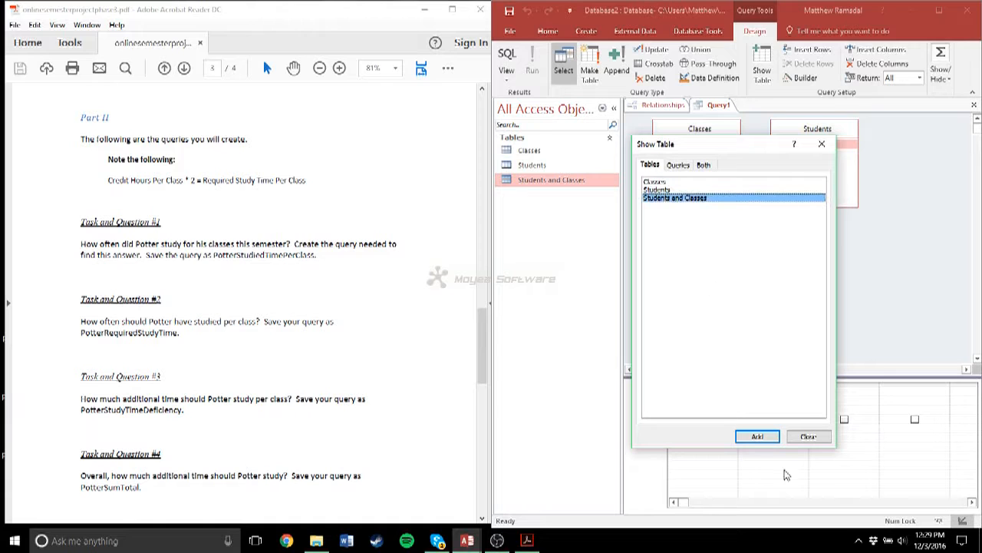
{"action": "left_click", "coordinate": [758, 437]}
{"action": "left_click", "coordinate": [807, 436]}
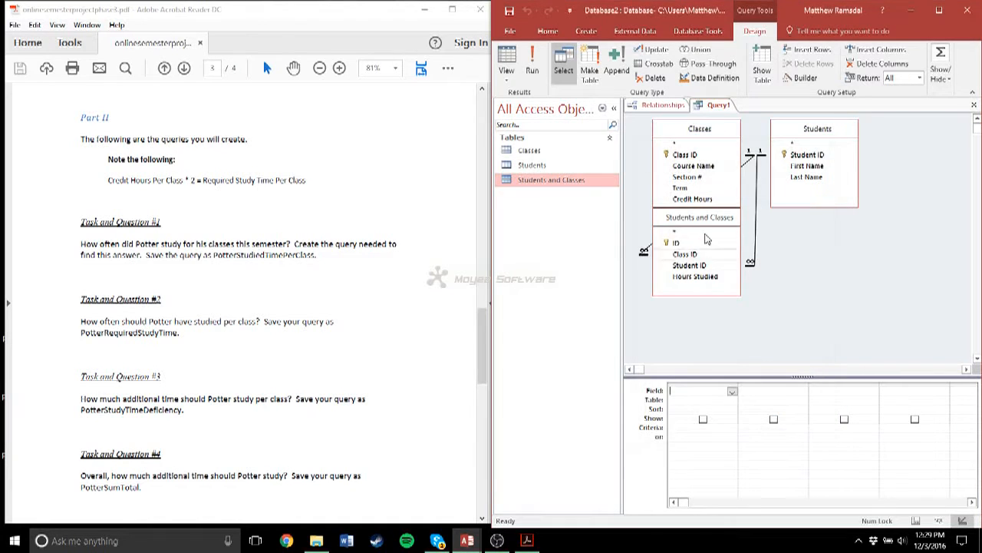
- Arrange the query's tables with Classes and Students spaced apart and Students and Classes between and below them
{"action": "left_click_drag", "start_coordinate": [701, 225], "coordinate": [762, 255]}
{"action": "left_click_drag", "start_coordinate": [818, 129], "coordinate": [837, 129]}
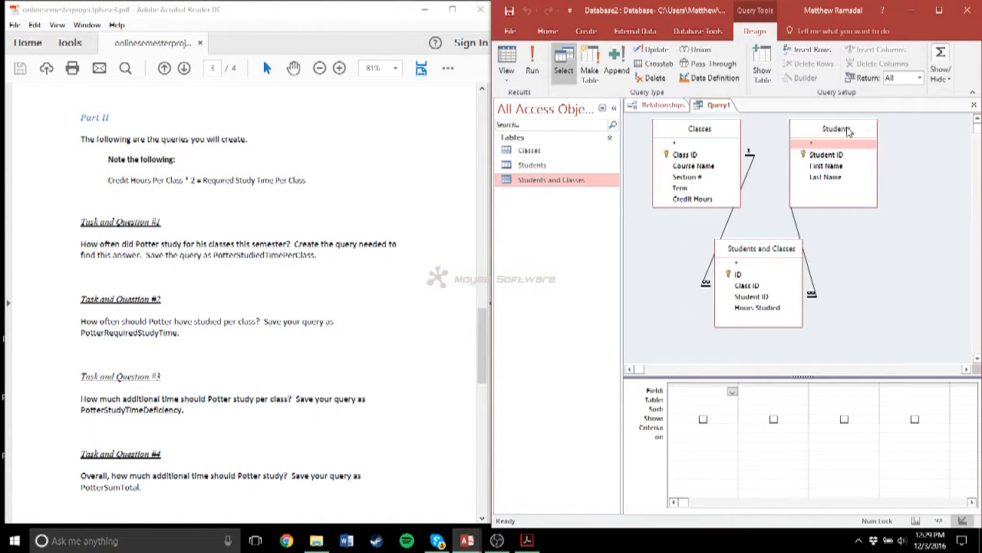
{"action": "left_click_drag", "start_coordinate": [718, 135], "coordinate": [693, 134]}
- Add the Last Name, Course Name, Credit Hours, and Hours Studied fields to the query
{"action": "scroll", "coordinate": [475, 338], "scroll_direction": "down", "scroll_amount": 1}
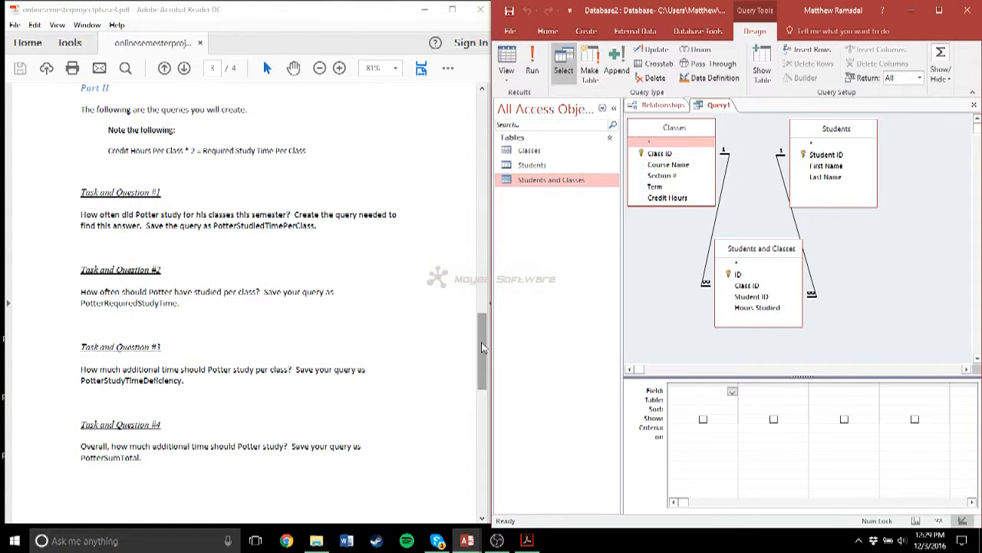
{"action": "double_click", "coordinate": [824, 178]}
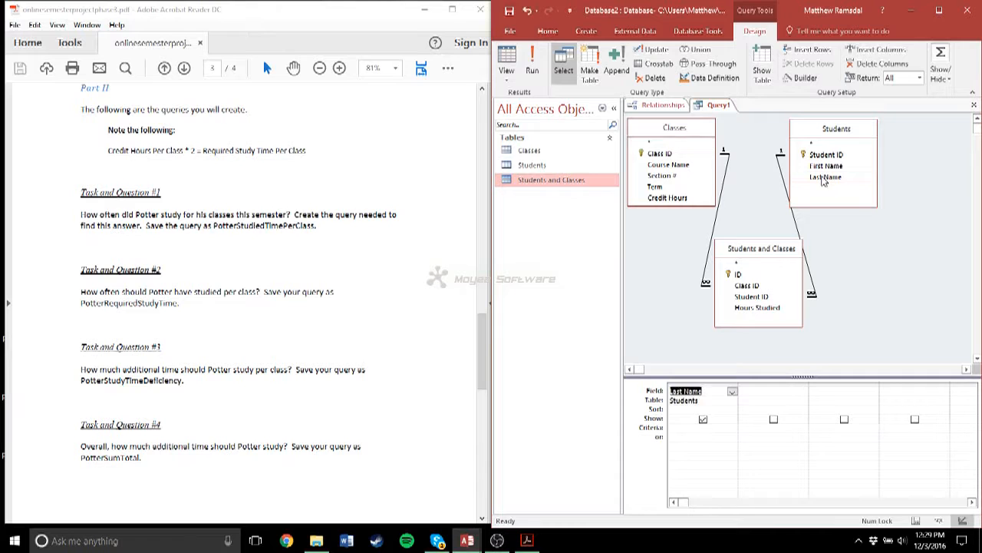
{"action": "left_click", "coordinate": [756, 393]}
{"action": "scroll", "coordinate": [390, 336], "scroll_direction": "down", "scroll_amount": 7}
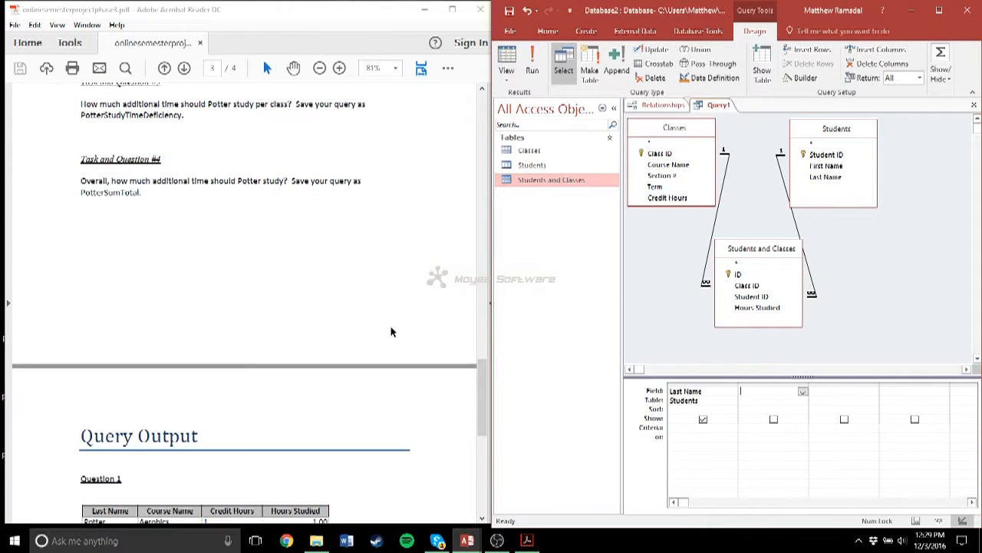
{"action": "double_click", "coordinate": [673, 165]}
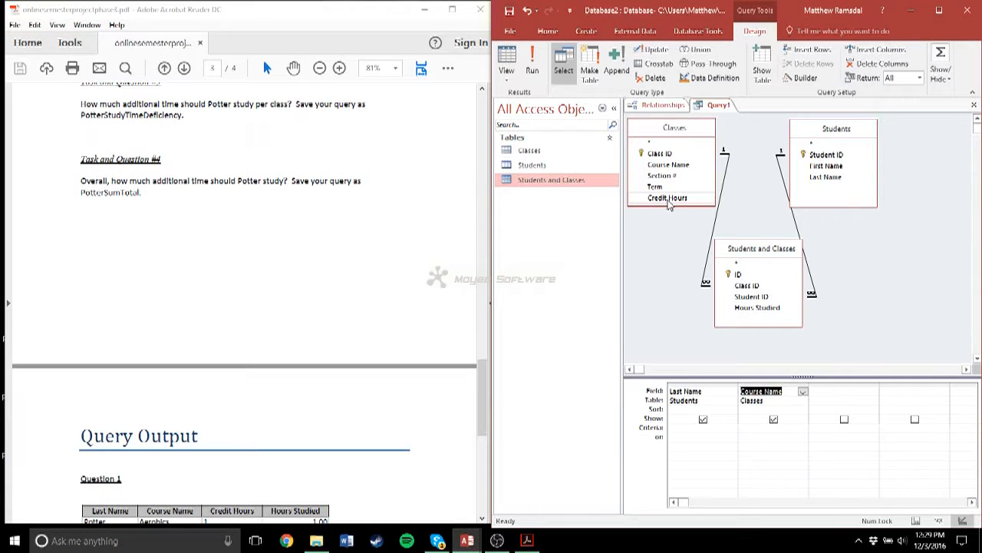
{"action": "double_click", "coordinate": [667, 198]}
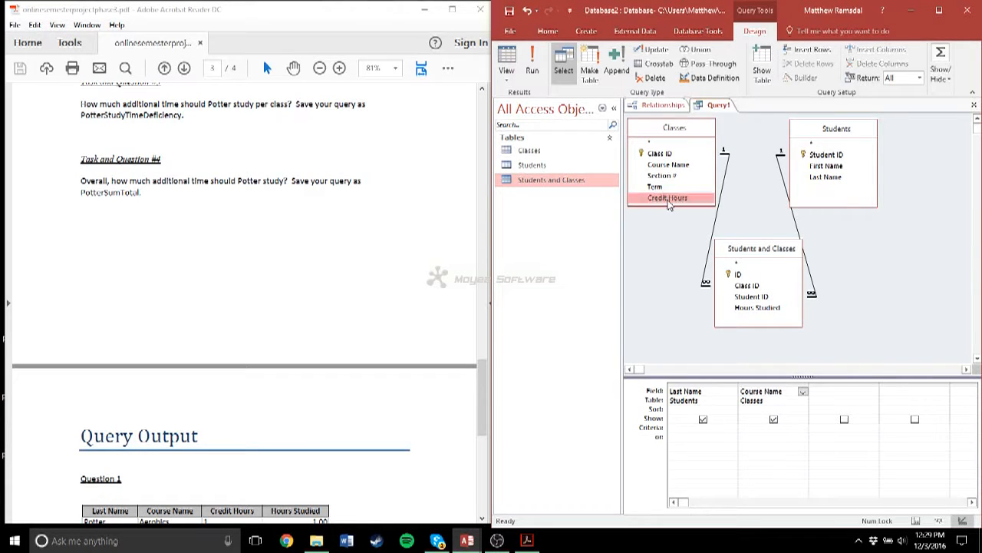
{"action": "double_click", "coordinate": [763, 307]}
- Restrict the Last Name field to the student's last name given in Task and Question #1 and run the query
{"action": "scroll", "coordinate": [146, 217], "scroll_direction": "up", "scroll_amount": 3}
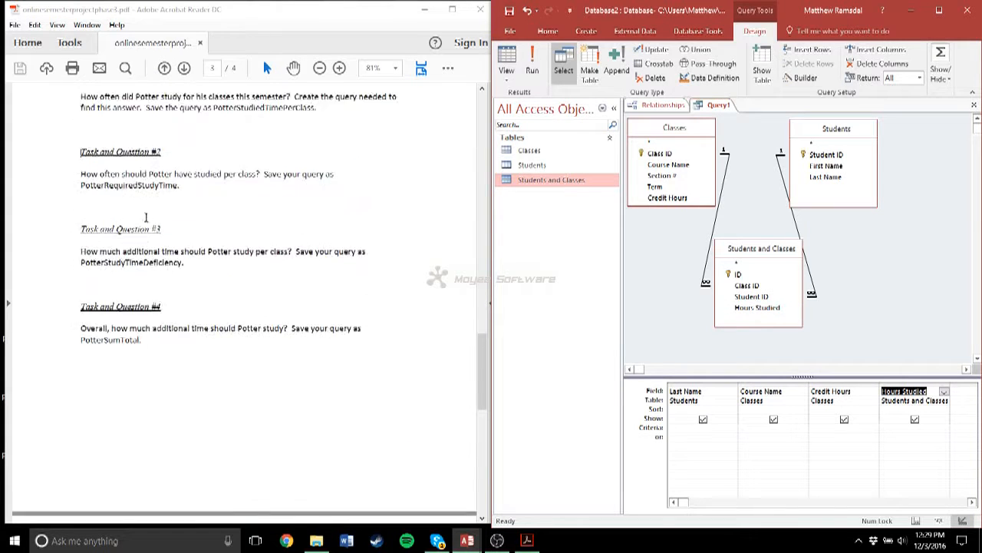
{"action": "scroll", "coordinate": [145, 217], "scroll_direction": "up", "scroll_amount": 2}
{"action": "scroll", "coordinate": [395, 276], "scroll_direction": "down", "scroll_amount": 1}
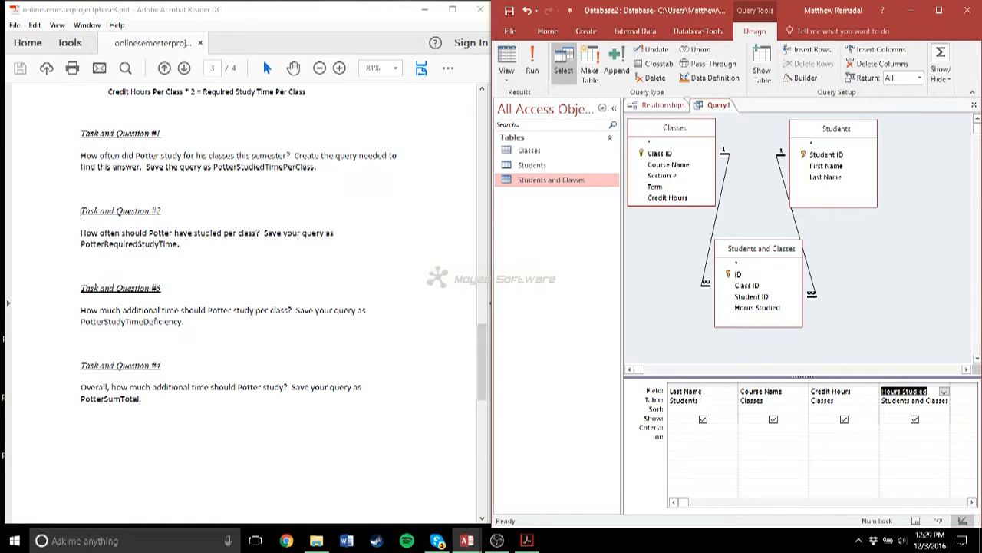
{"action": "left_click", "coordinate": [680, 433]}
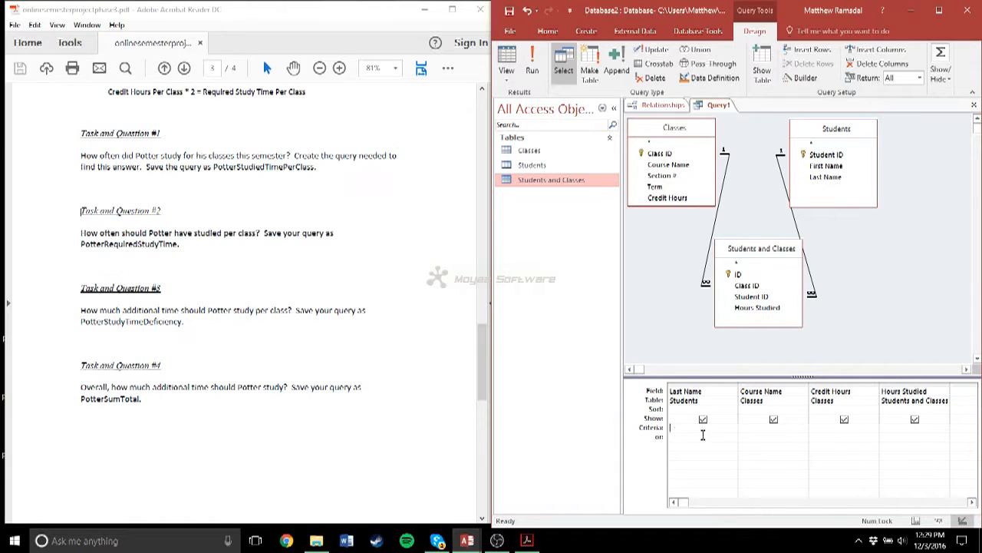
{"action": "type", "text": "Potter"}
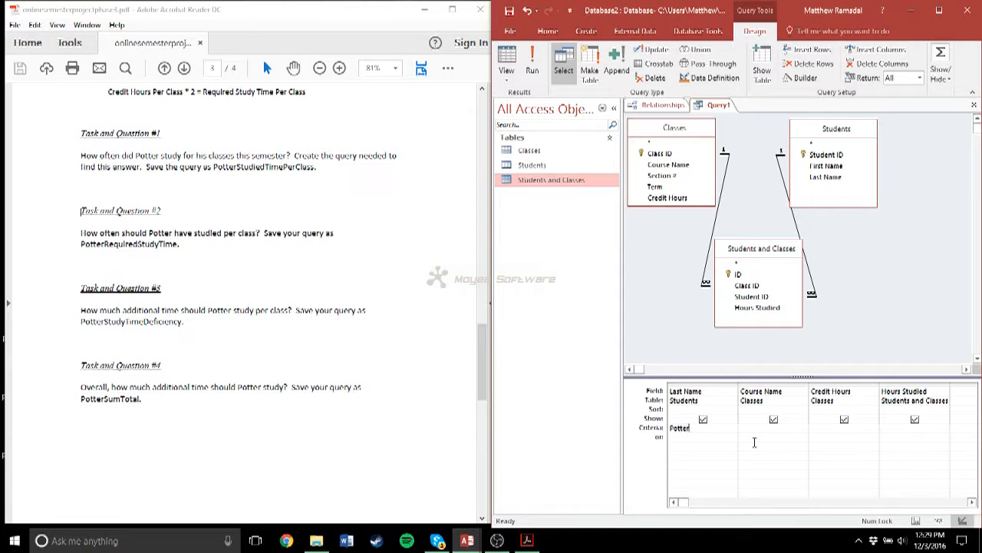
{"action": "key", "text": "Tab"}
{"action": "left_click", "coordinate": [531, 66]}
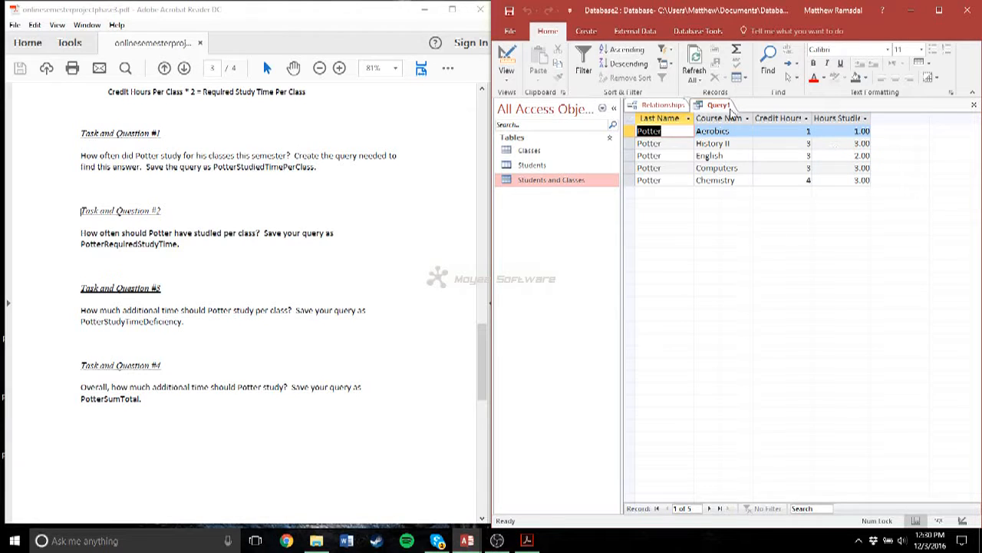
- Save the query as PotterStudiedTimePerClass
{"action": "left_click", "coordinate": [511, 11]}
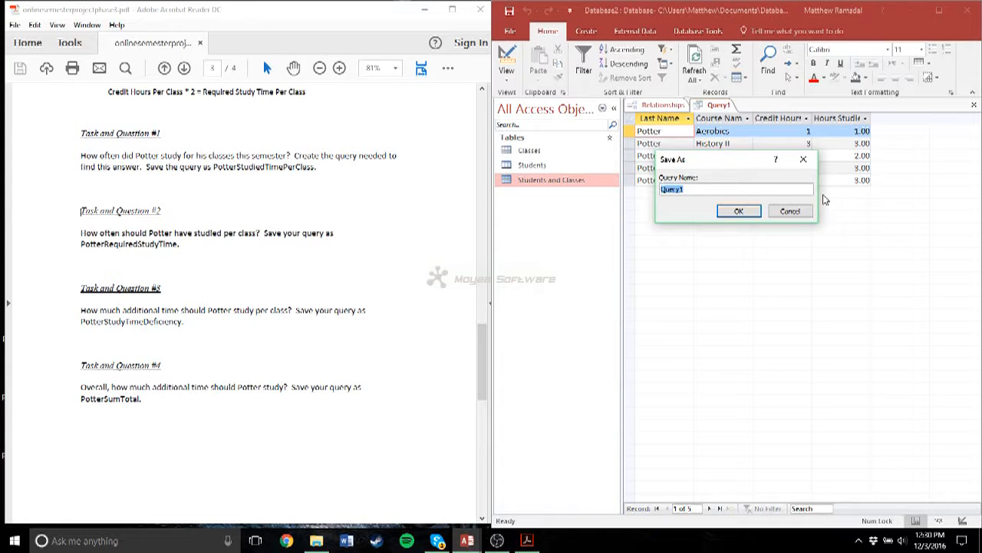
{"action": "type", "text": "PotterStudiedTimePerClass"}
{"action": "key", "text": "Return"}
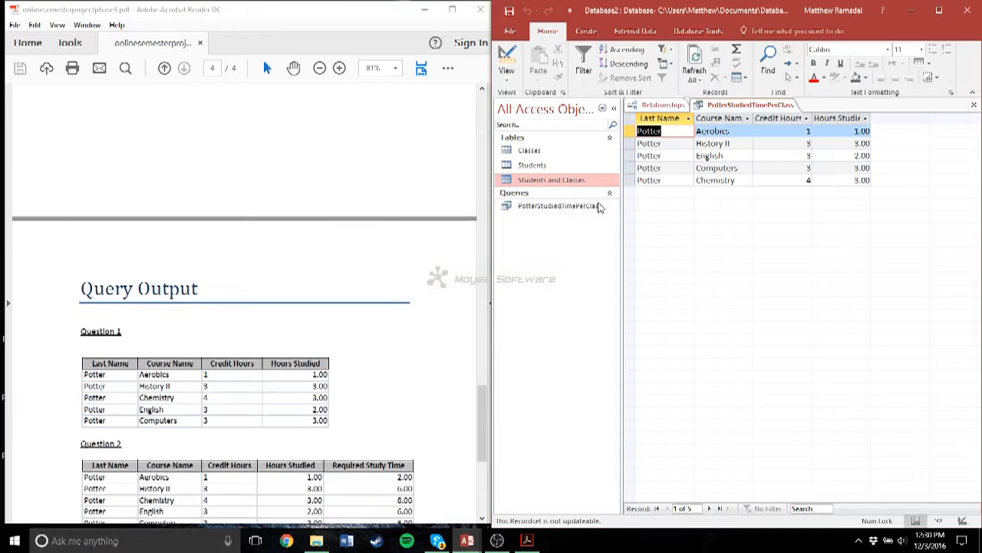
- Start another design-view query for Task and Question #2 with the Classes, Students, and Students and Classes tables
{"action": "scroll", "coordinate": [163, 336], "scroll_direction": "up", "scroll_amount": 10}
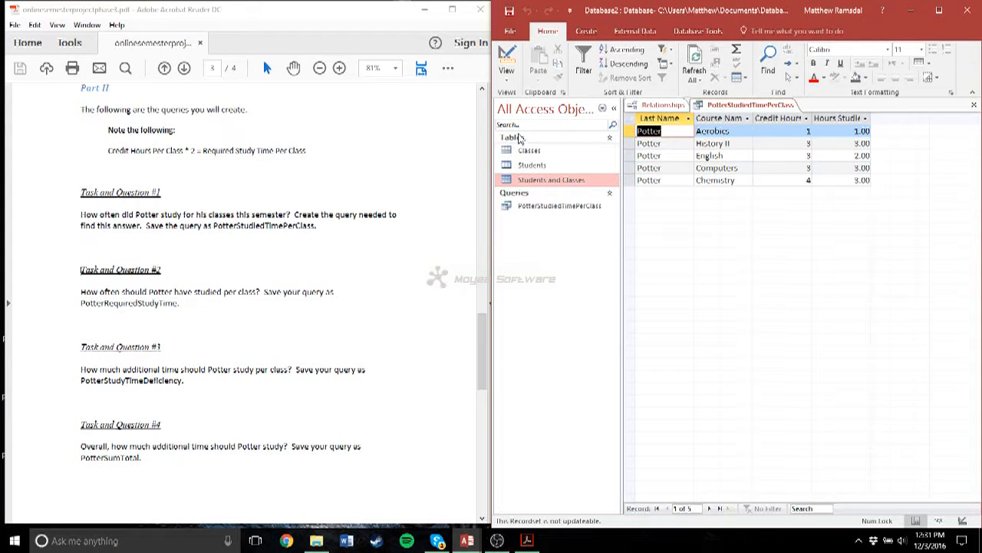
{"action": "left_click", "coordinate": [587, 31]}
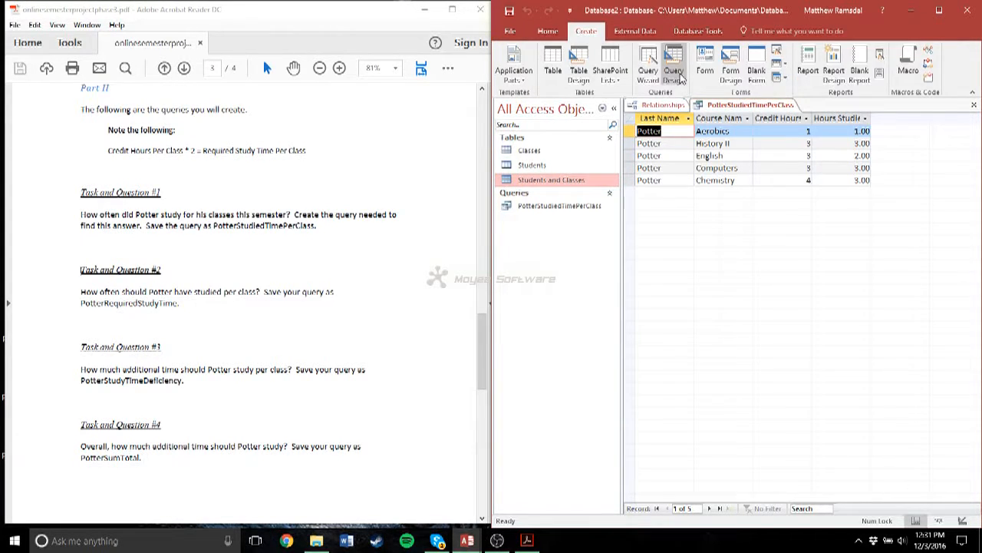
{"action": "left_click", "coordinate": [680, 76]}
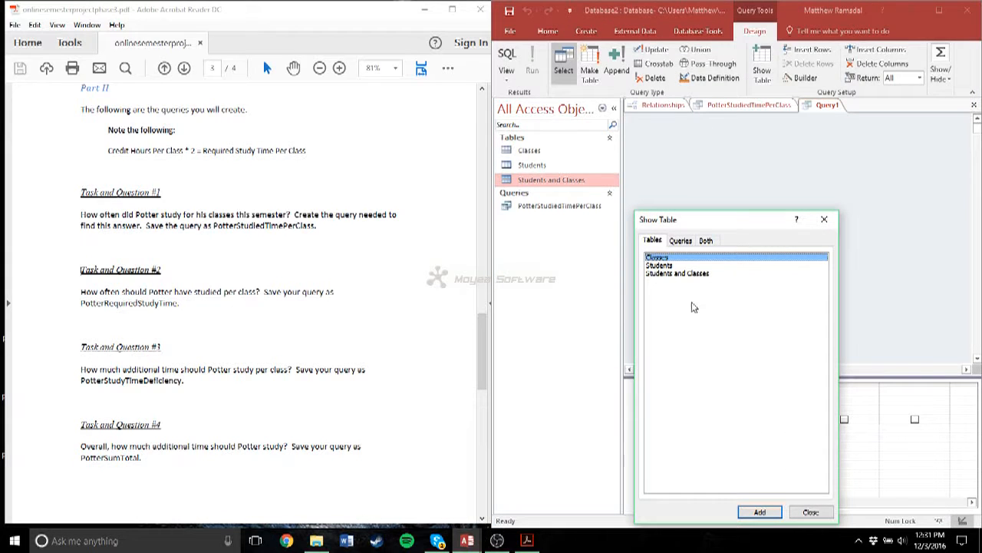
{"action": "left_click", "coordinate": [759, 512]}
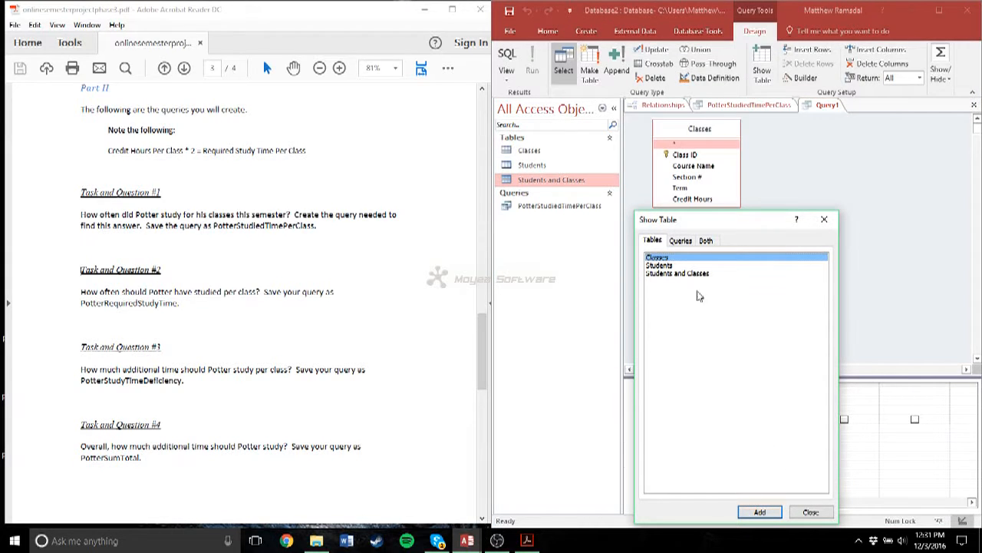
{"action": "left_click", "coordinate": [667, 264]}
{"action": "left_click", "coordinate": [760, 512]}
{"action": "left_click", "coordinate": [687, 273]}
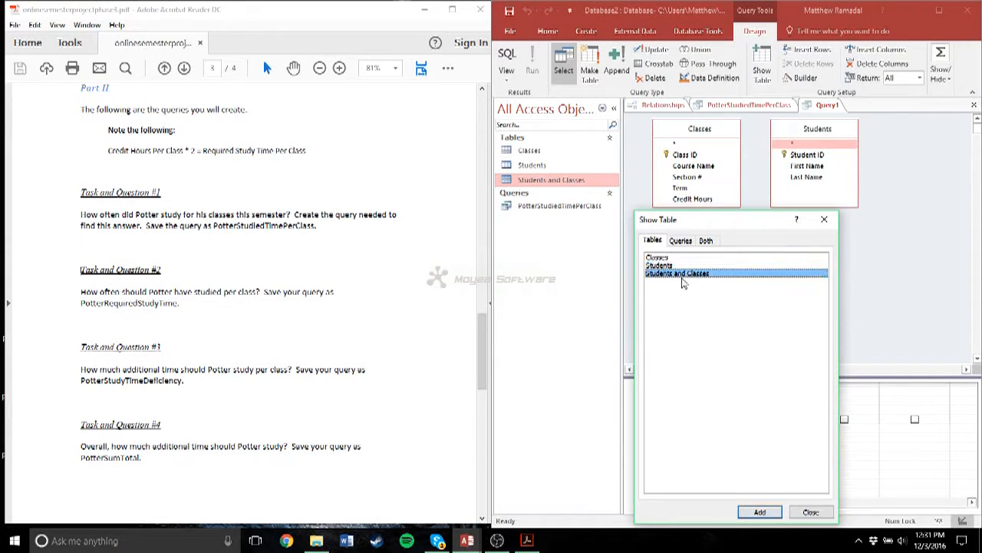
{"action": "left_click", "coordinate": [759, 511]}
{"action": "left_click", "coordinate": [811, 511]}
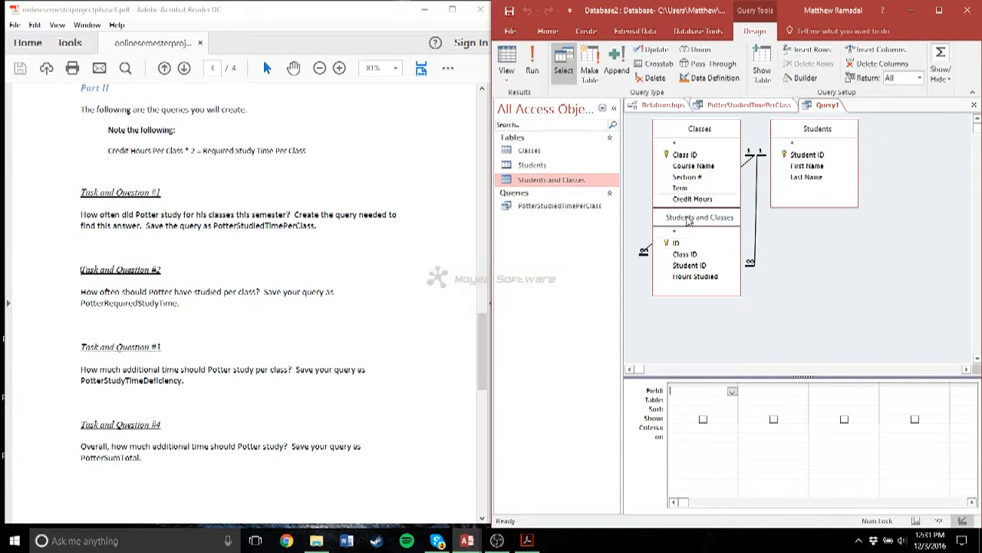
- Reposition the Students and Classes table below the other two and add Last Name, Course Name, Credit Hours, and Hours Studied to the query
{"action": "left_click_drag", "start_coordinate": [688, 221], "coordinate": [744, 233]}
{"action": "double_click", "coordinate": [806, 179]}
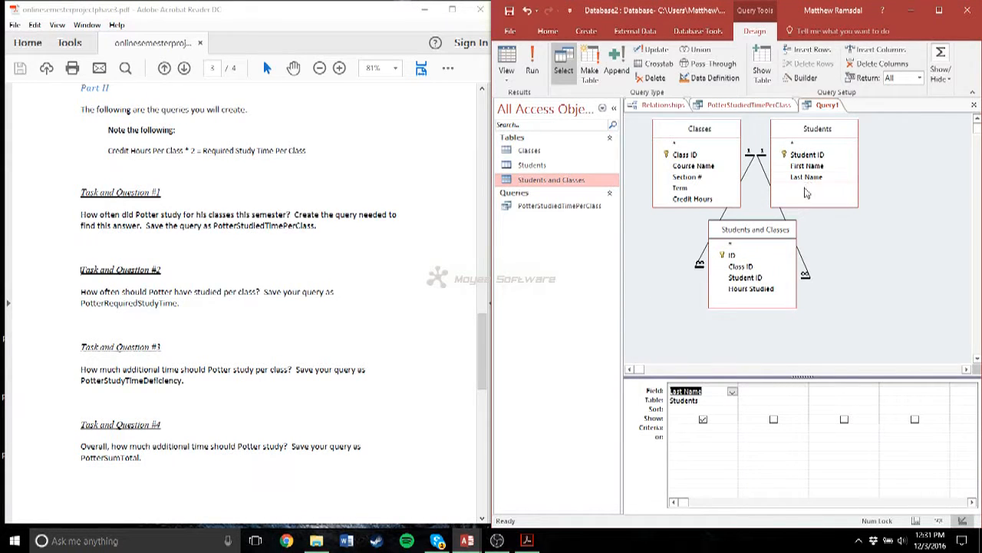
{"action": "double_click", "coordinate": [692, 166]}
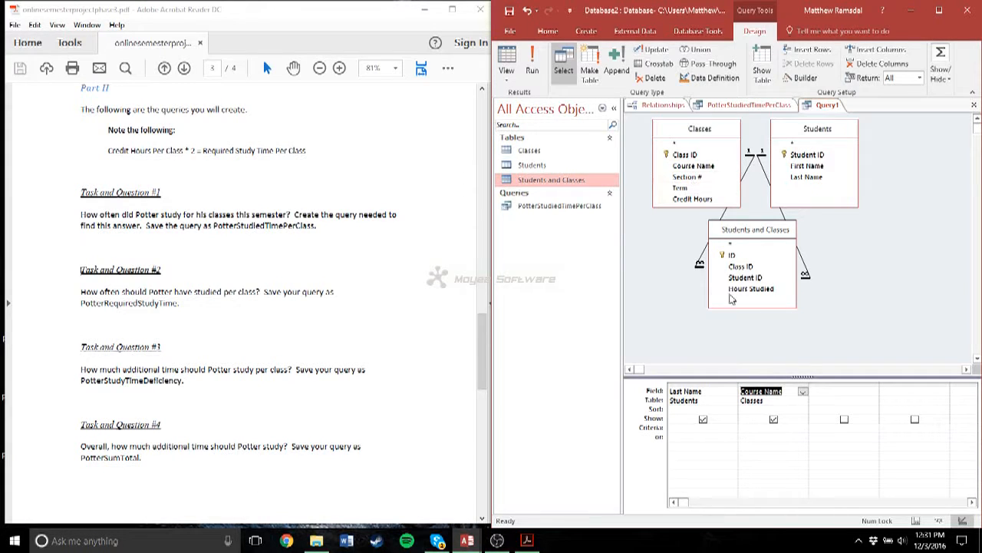
{"action": "double_click", "coordinate": [684, 199]}
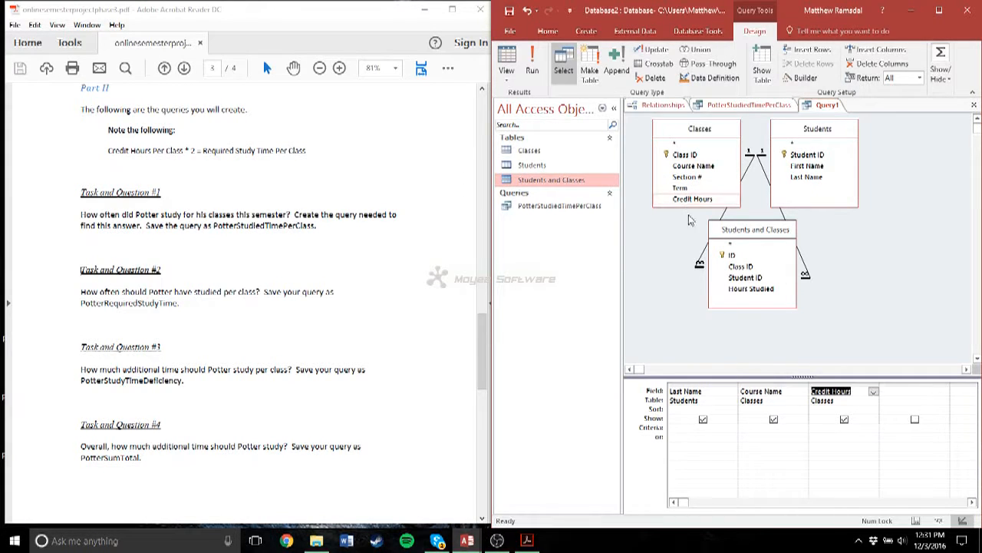
{"action": "double_click", "coordinate": [754, 289]}
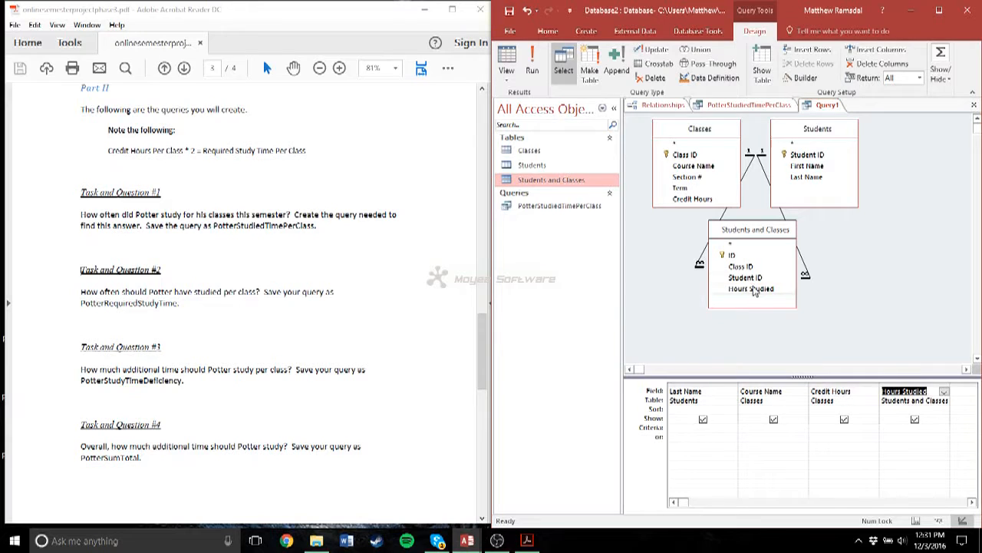
- Add a calculated column after Hours Studied with the expression [Credit Hours]*2
{"action": "left_click", "coordinate": [956, 391]}
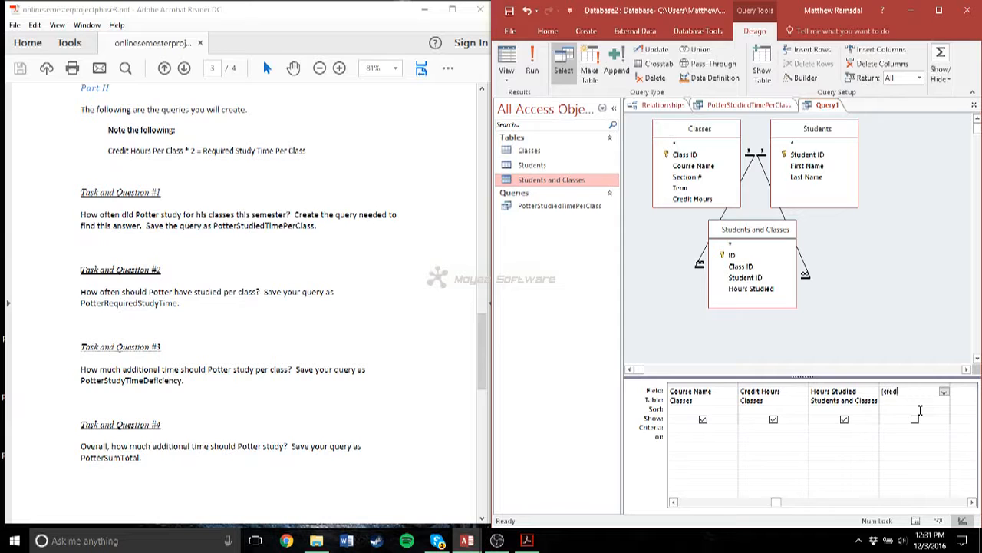
{"action": "key", "text": "BackSpace"}
{"action": "key", "text": "BackSpace"}
{"action": "key", "text": "BackSpace"}
{"action": "key", "text": "BackSpace"}
{"action": "type", "text": "Credit Hour"}
{"action": "key", "text": "Tab"}
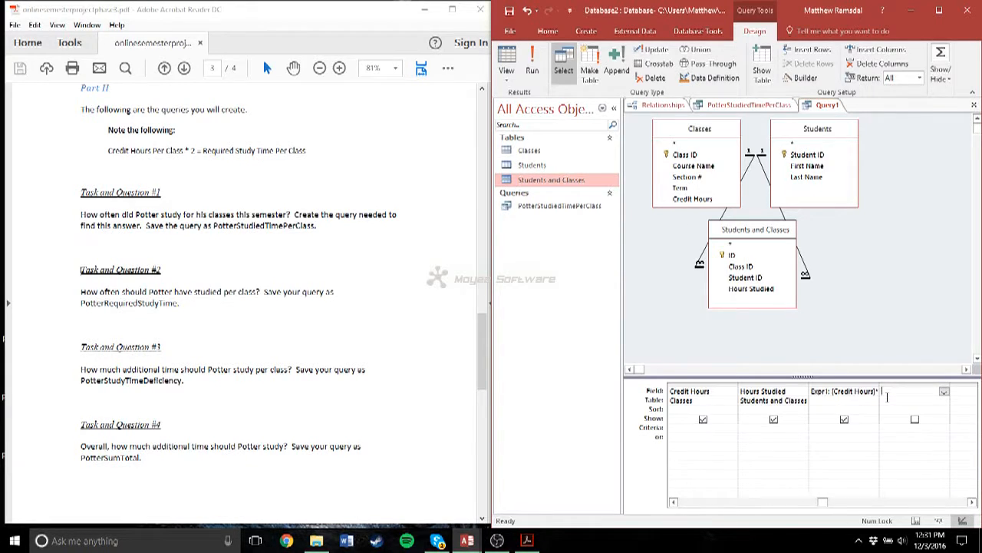
- Name the calculated column Required Study Time and run the query
{"action": "left_click", "coordinate": [828, 392]}
{"action": "key", "text": "BackSpace"}
{"action": "key", "text": "BackSpace"}
{"action": "key", "text": "BackSpace"}
{"action": "key", "text": "BackSpace"}
{"action": "key", "text": "BackSpace"}
{"action": "key", "text": "BackSpace"}
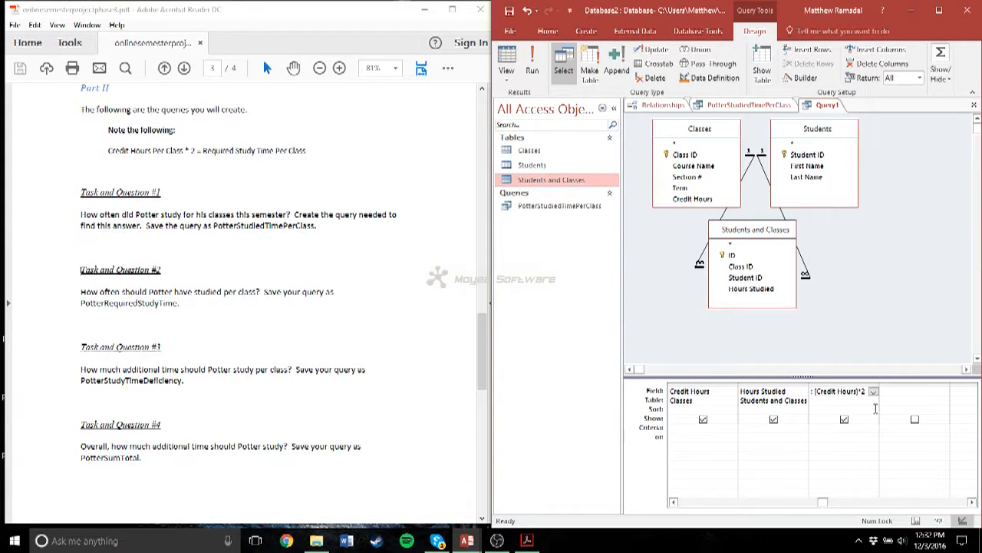
{"action": "type", "text": "Required"}
{"action": "type", "text": " Study Ti"}
{"action": "type", "text": "me: (Cr"}
{"action": "left_click", "coordinate": [532, 61]}
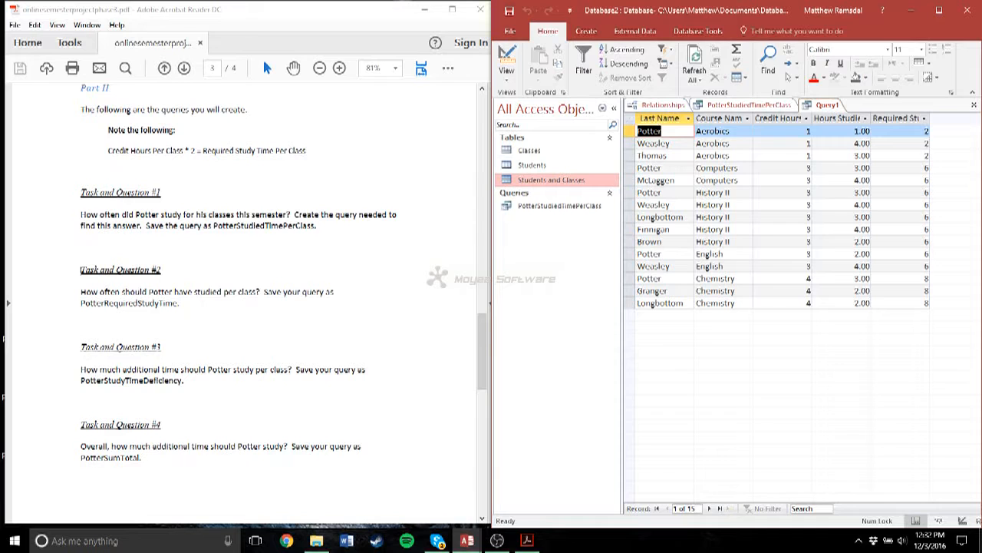
- Return to the query design, restrict Last Name to the student's last name given in Task and Question #2, and rerun the query
{"action": "left_click", "coordinate": [964, 521]}
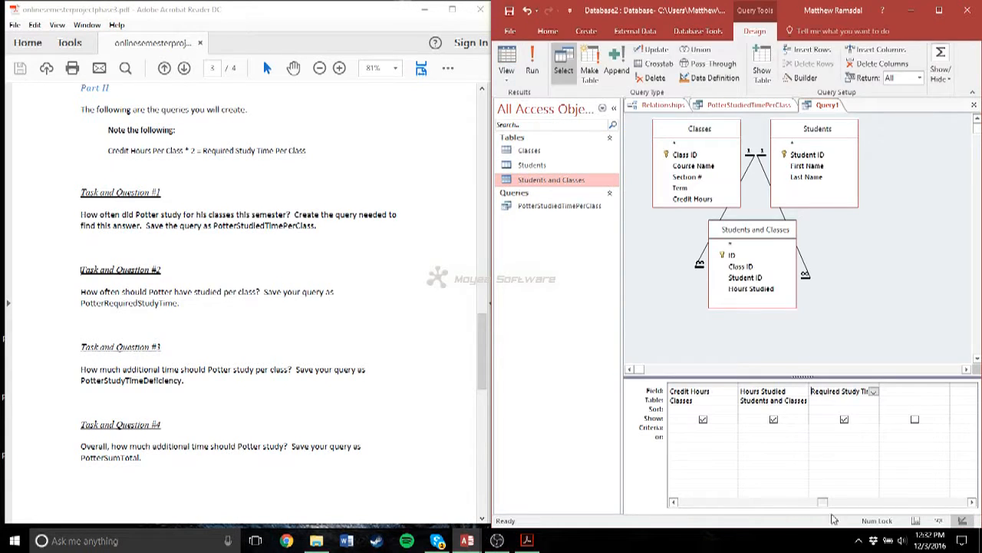
{"action": "left_click_drag", "start_coordinate": [824, 504], "coordinate": [704, 500]}
{"action": "left_click", "coordinate": [681, 430]}
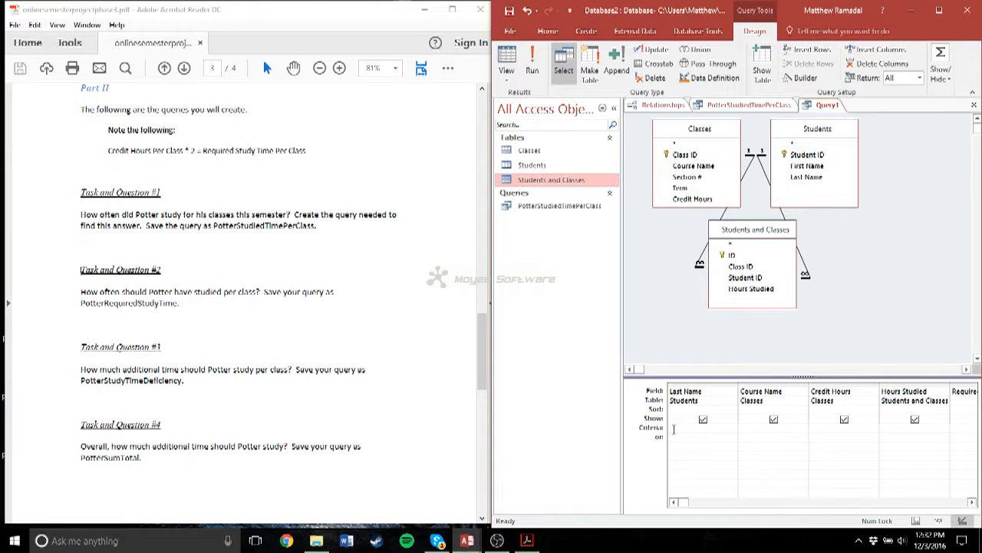
{"action": "type", "text": "Potter"}
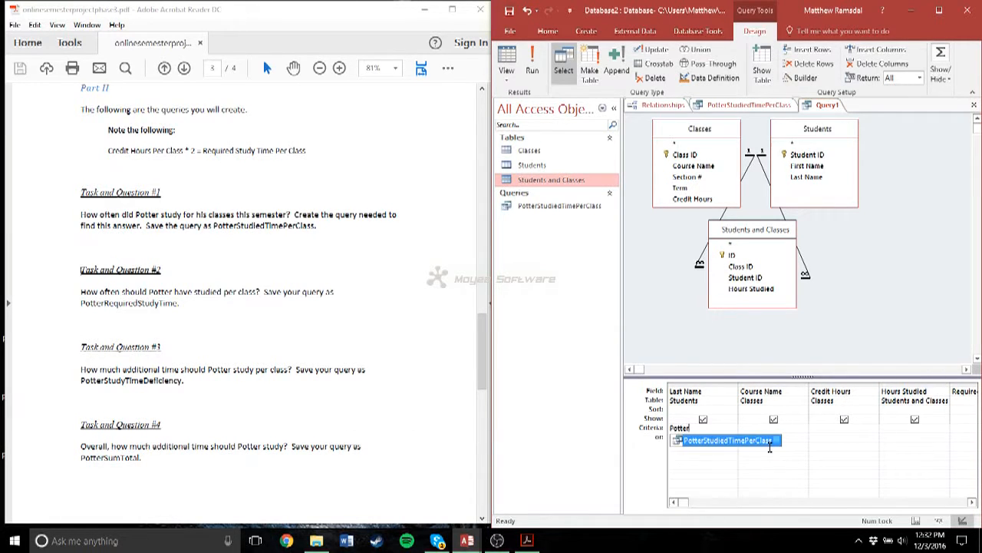
{"action": "left_click", "coordinate": [699, 433]}
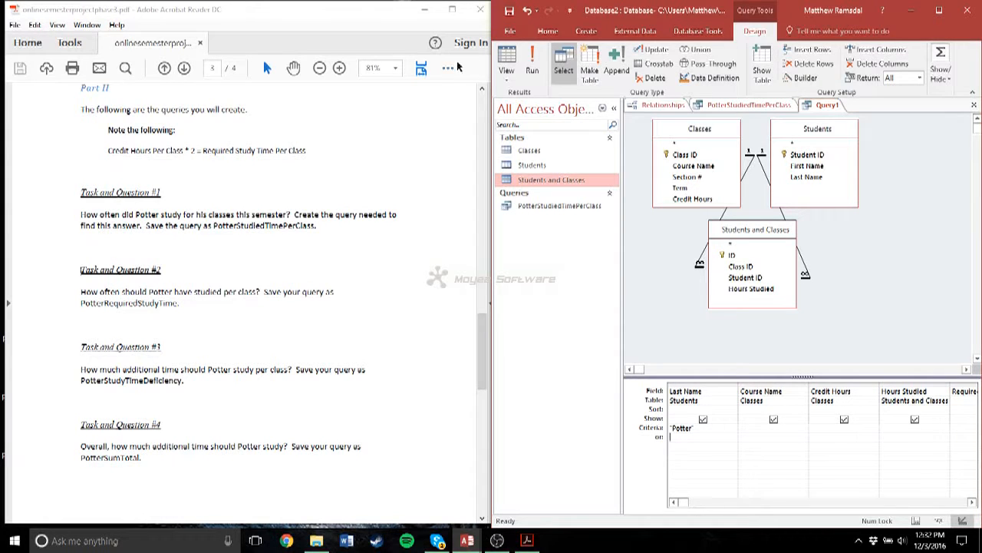
{"action": "left_click", "coordinate": [531, 61]}
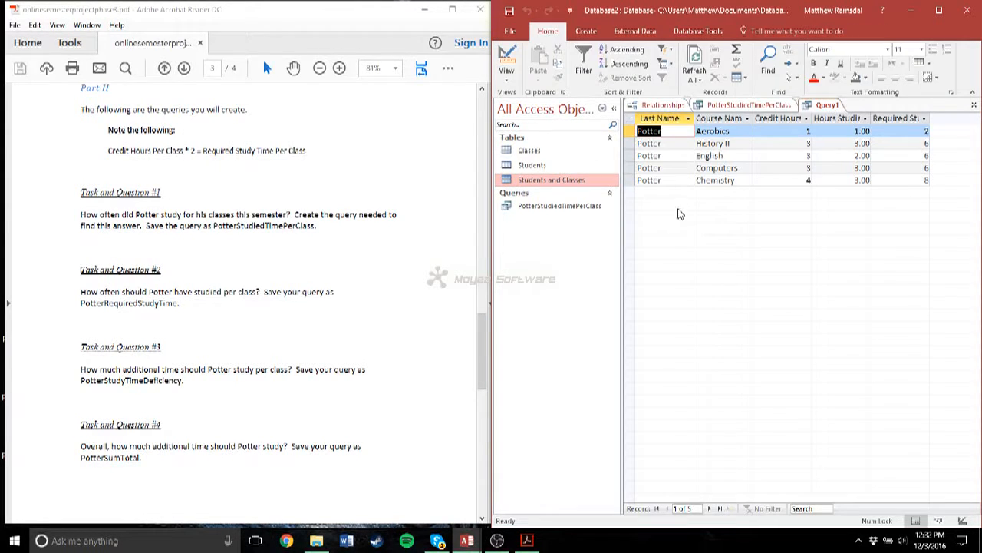
- Fit the Required Study Time, Hours Studied, Credit Hours, and Course Name columns to their full headings in the query results
{"action": "double_click", "coordinate": [930, 117]}
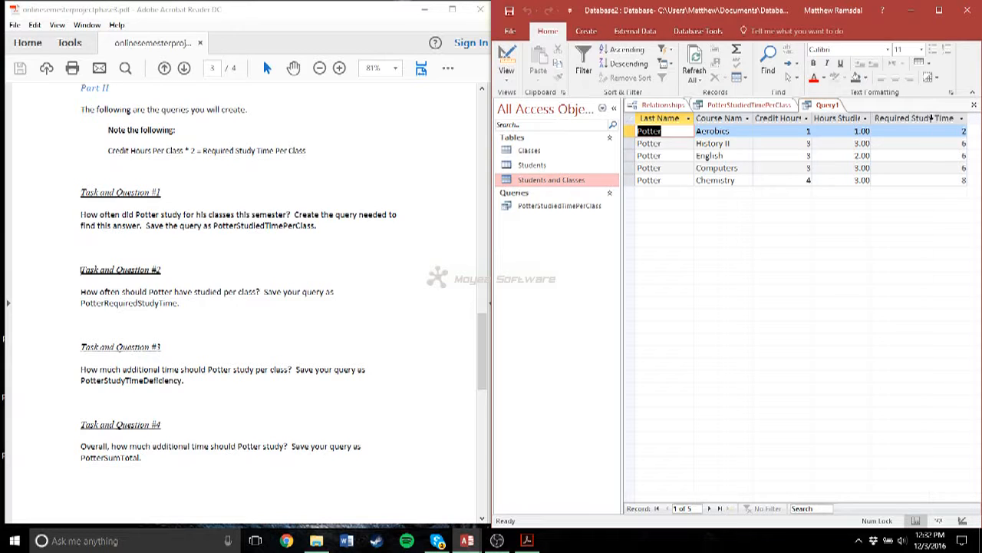
{"action": "double_click", "coordinate": [871, 117]}
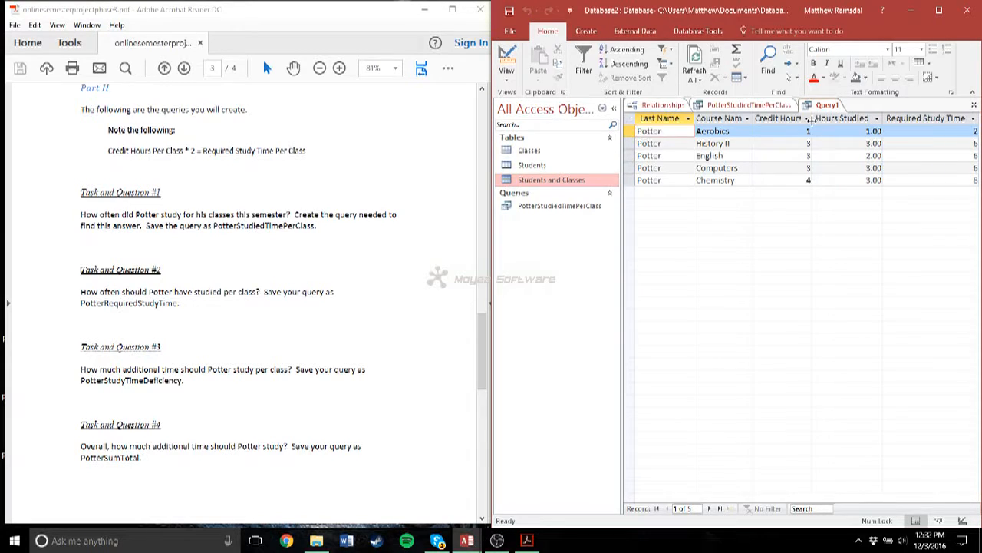
{"action": "double_click", "coordinate": [811, 117]}
{"action": "double_click", "coordinate": [753, 118]}
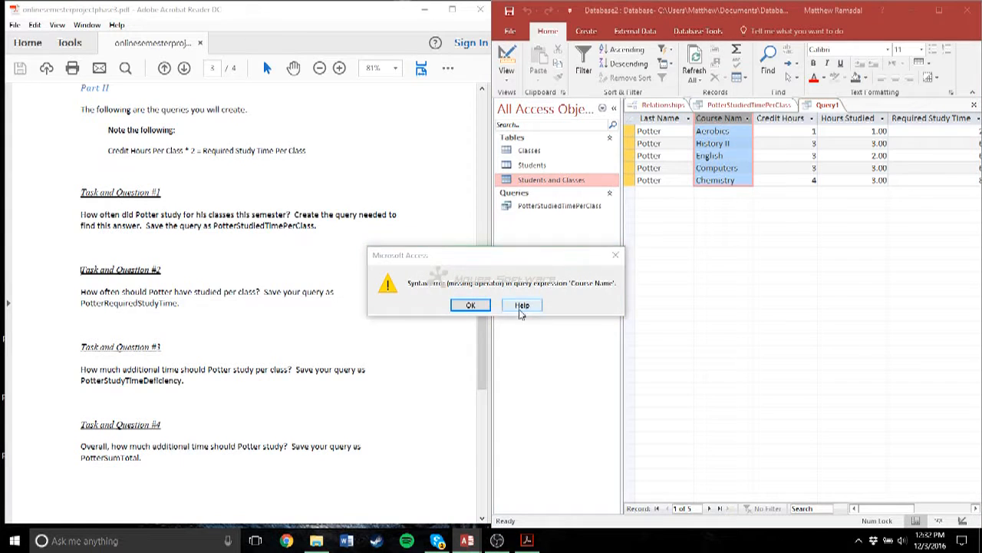
{"action": "left_click", "coordinate": [471, 305]}
{"action": "left_click", "coordinate": [746, 117]}
{"action": "left_click", "coordinate": [747, 117]}
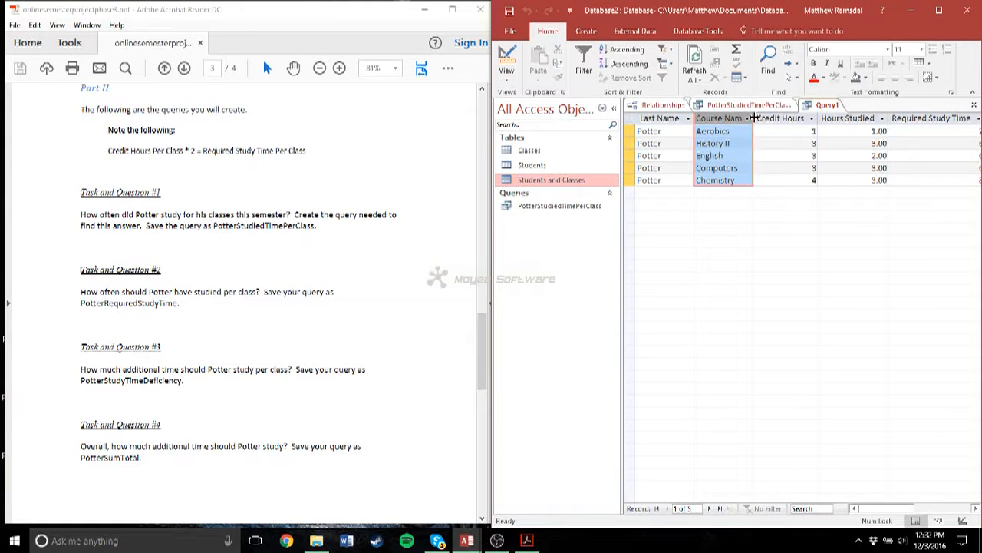
{"action": "double_click", "coordinate": [754, 117]}
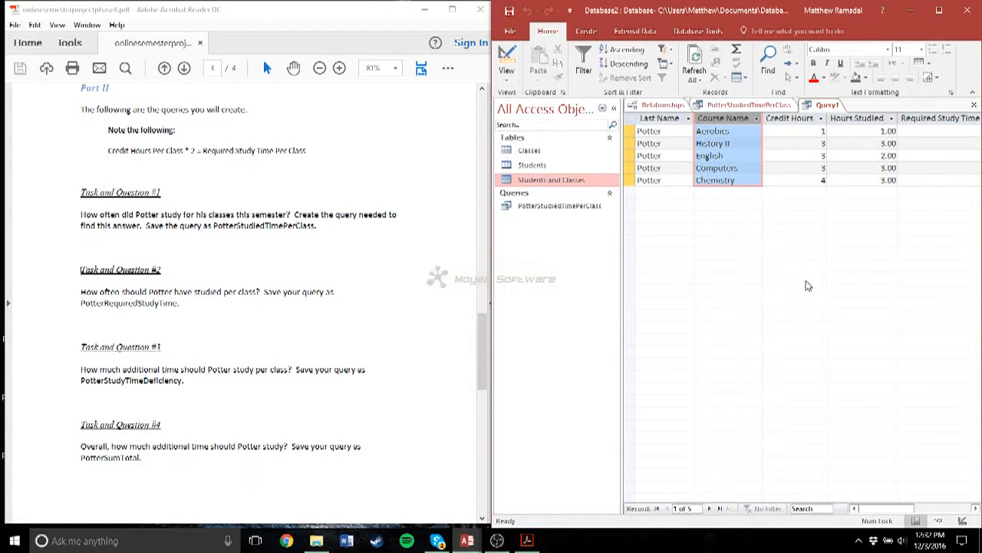
- Save the query as PotterRequiredStudyTime
{"action": "left_click", "coordinate": [509, 11]}
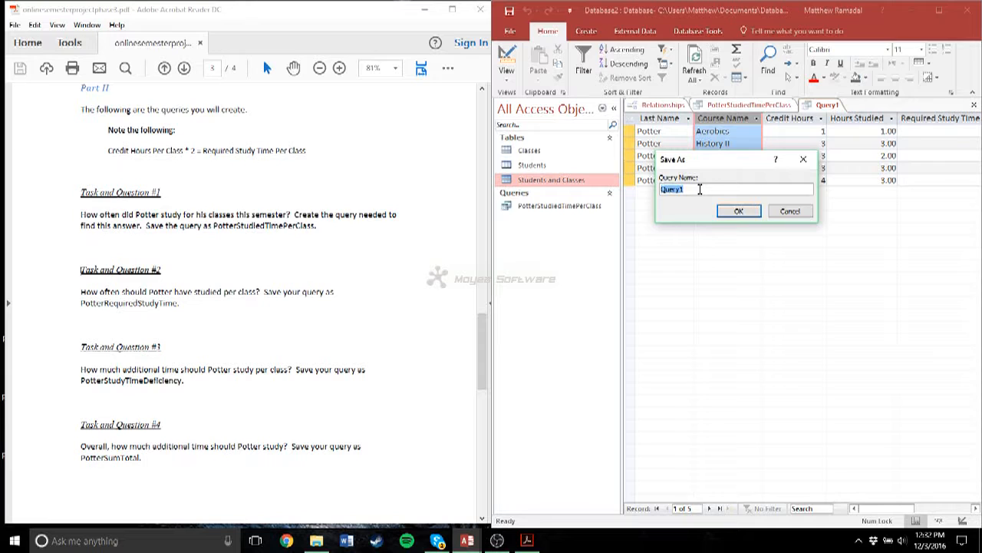
{"action": "type", "text": "PotterRequiredStudyTime"}
{"action": "key", "text": "Return"}
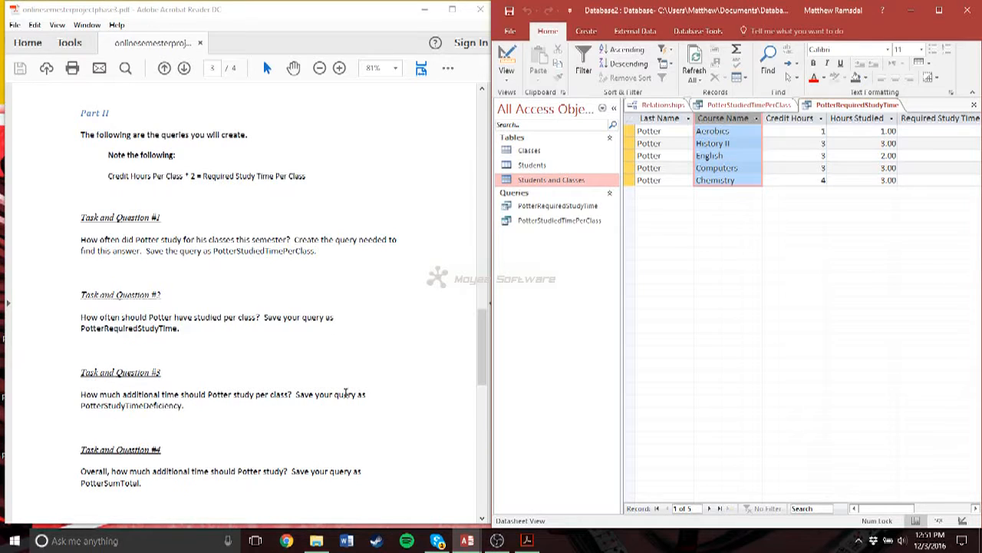
- Start a design-view query for Task and Question #3 with the Classes, Students, and Students and Classes tables, and arrange them
{"action": "left_click", "coordinate": [585, 32]}
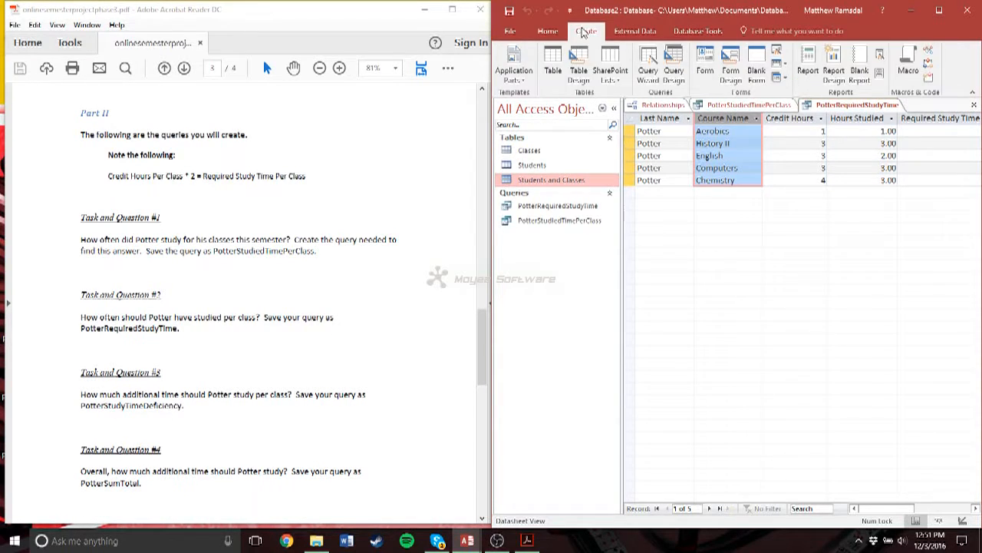
{"action": "left_click", "coordinate": [673, 70]}
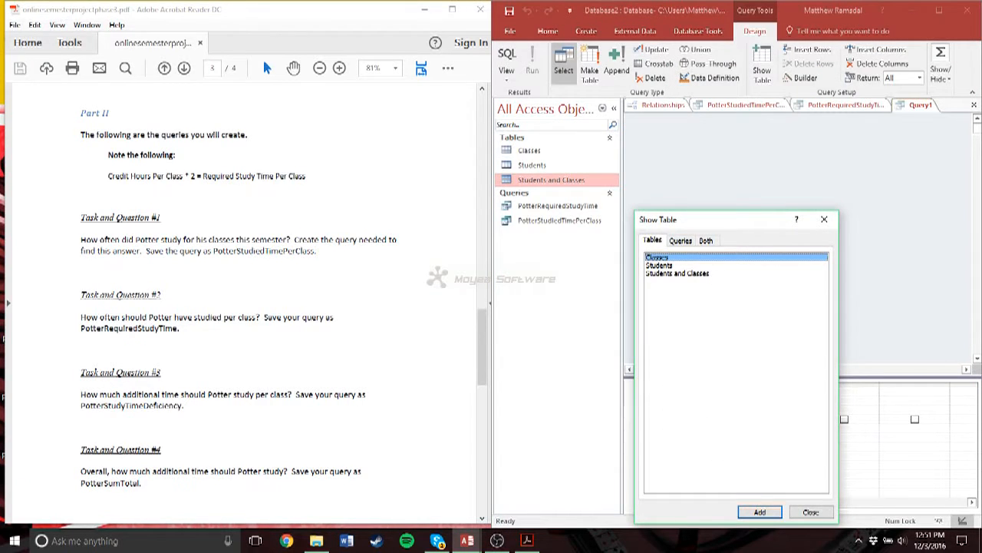
{"action": "left_click", "coordinate": [812, 511]}
{"action": "left_click_drag", "start_coordinate": [537, 151], "coordinate": [819, 180]}
{"action": "left_click_drag", "start_coordinate": [551, 180], "coordinate": [749, 300]}
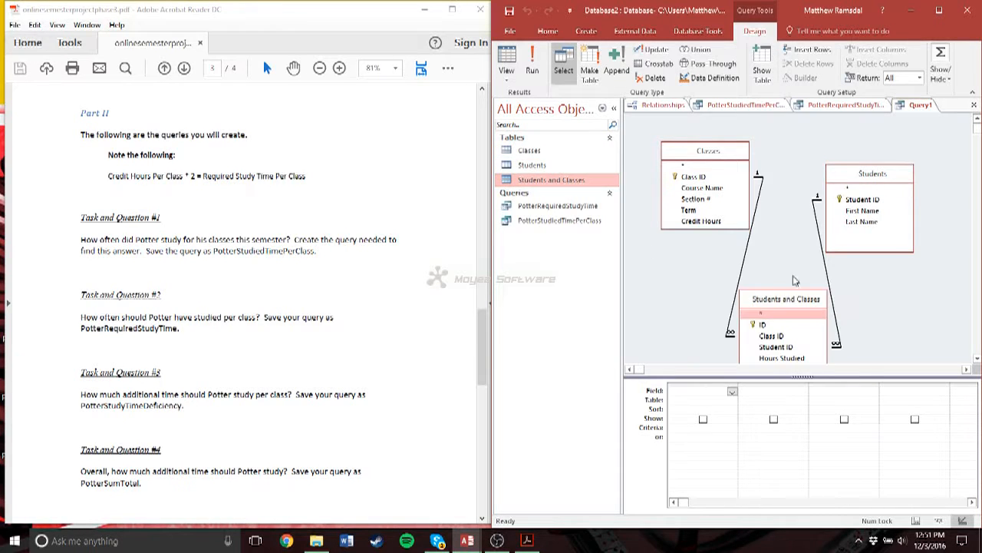
{"action": "left_click_drag", "start_coordinate": [864, 175], "coordinate": [857, 143]}
{"action": "left_click_drag", "start_coordinate": [694, 149], "coordinate": [682, 115]}
{"action": "left_click_drag", "start_coordinate": [767, 301], "coordinate": [771, 259]}
- Add the Last Name, Course Name, and Credit Hours fields to the new query, keeping each field only once
{"action": "double_click", "coordinate": [858, 189]}
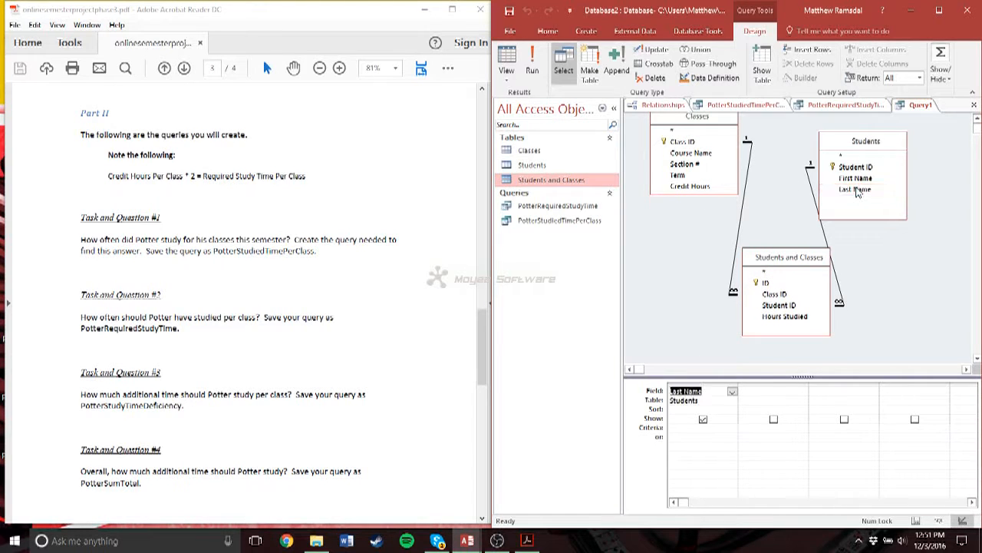
{"action": "double_click", "coordinate": [858, 190]}
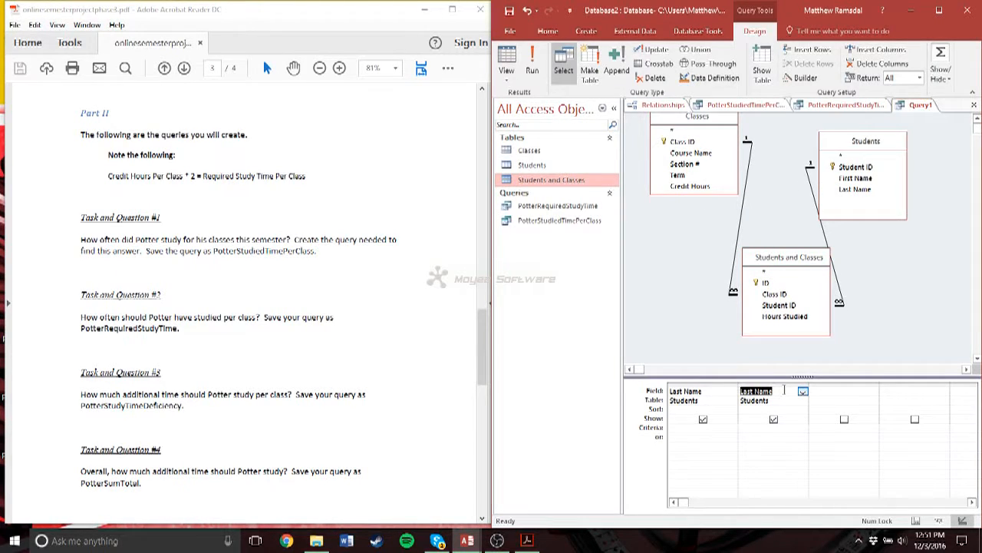
{"action": "key", "text": "ctrl+z"}
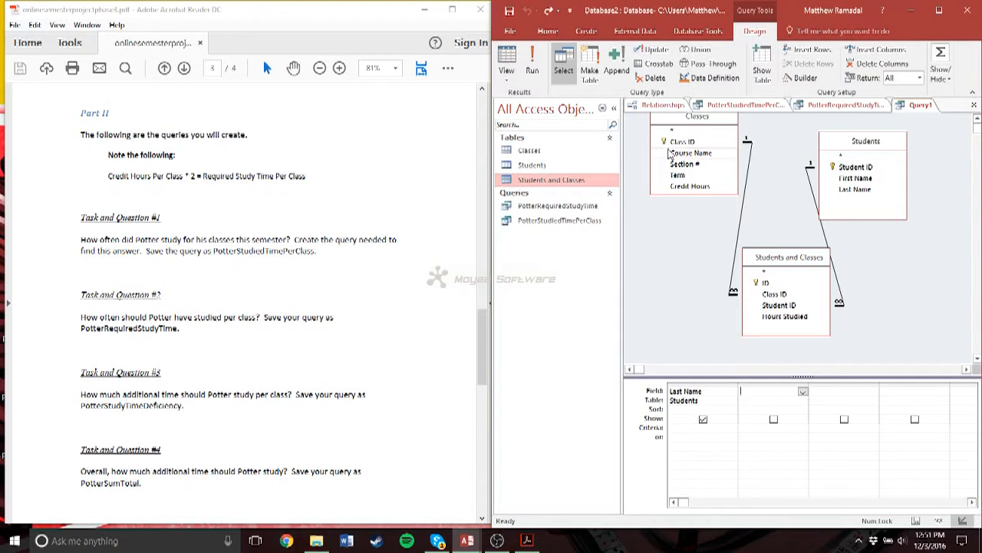
{"action": "double_click", "coordinate": [678, 153]}
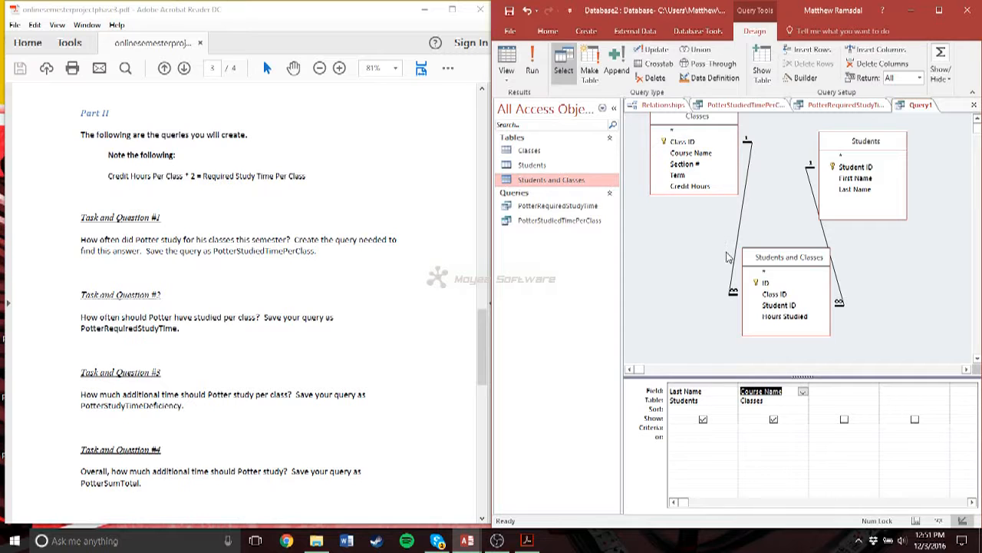
{"action": "double_click", "coordinate": [690, 186]}
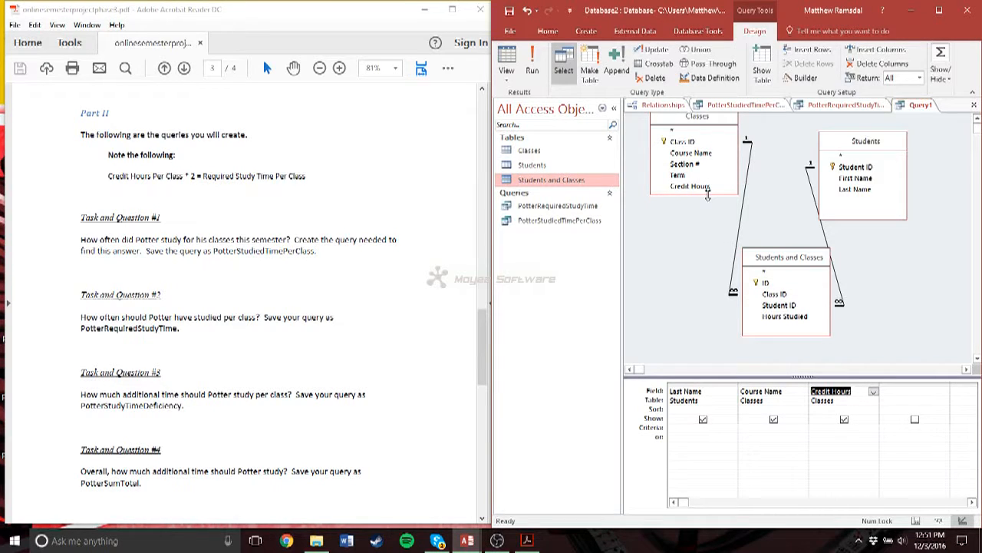
- Add a calculated column after Credit Hours with the expression [Credit Hours]*2
{"action": "left_click", "coordinate": [902, 391]}
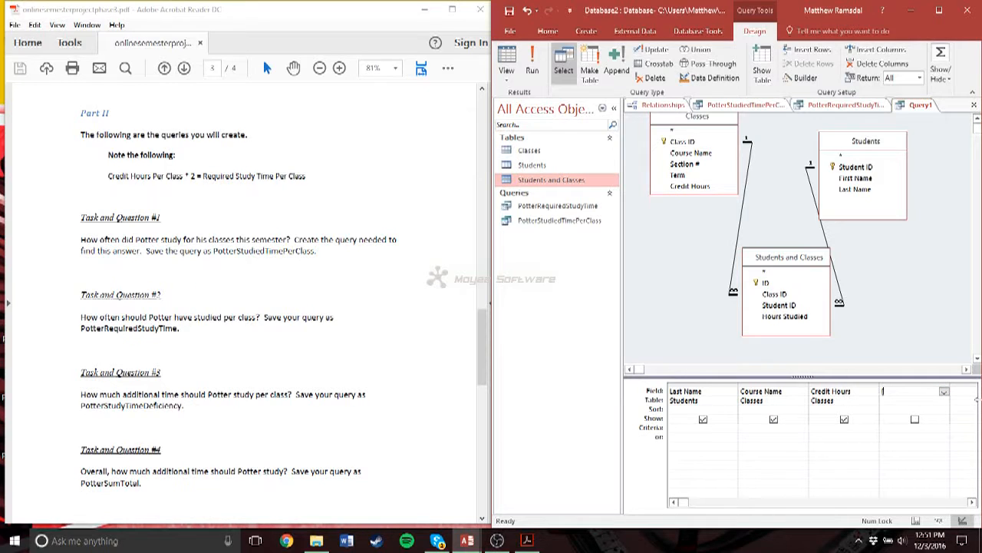
{"action": "type", "text": "[Credit Hours]*2"}
{"action": "key", "text": "Return"}
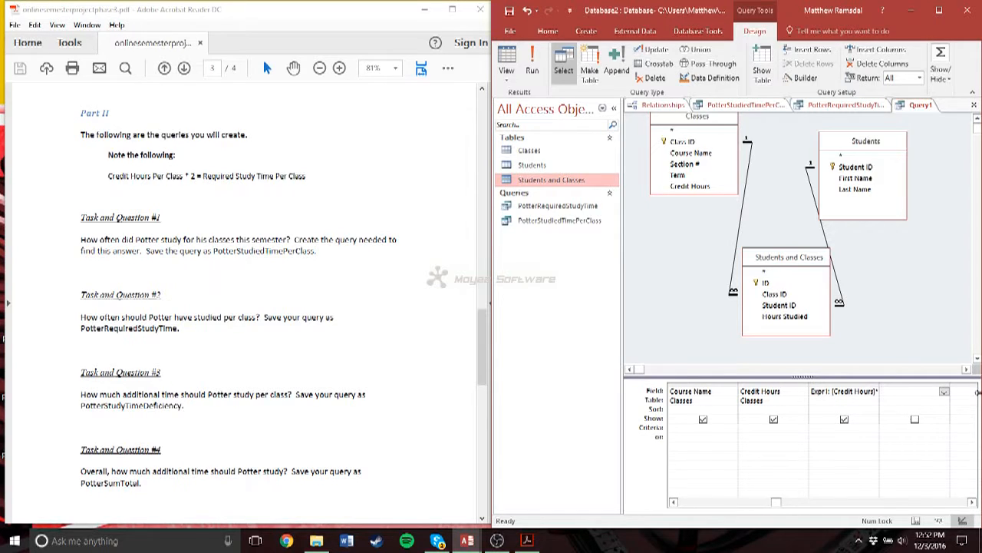
- Replace the default name of the doubled credit hours column with Required Study Time
{"action": "left_click", "coordinate": [841, 393]}
{"action": "key", "text": "BackSpace"}
{"action": "key", "text": "BackSpace"}
{"action": "key", "text": "BackSpace"}
{"action": "key", "text": "BackSpace"}
{"action": "key", "text": "BackSpace"}
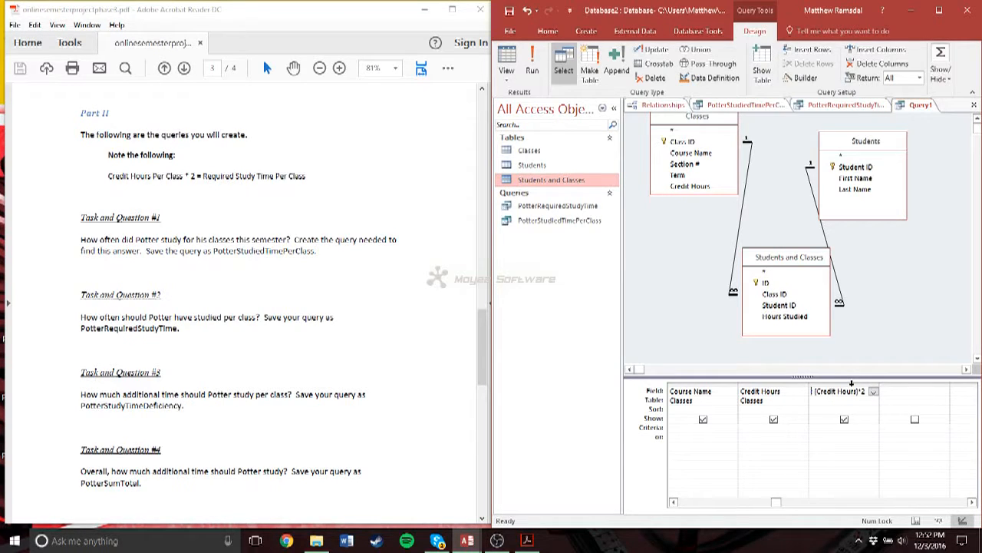
{"action": "type", "text": "Required"}
{"action": "type", "text": " Study"}
{"action": "type", "text": " Time:"}
{"action": "key", "text": "Tab"}
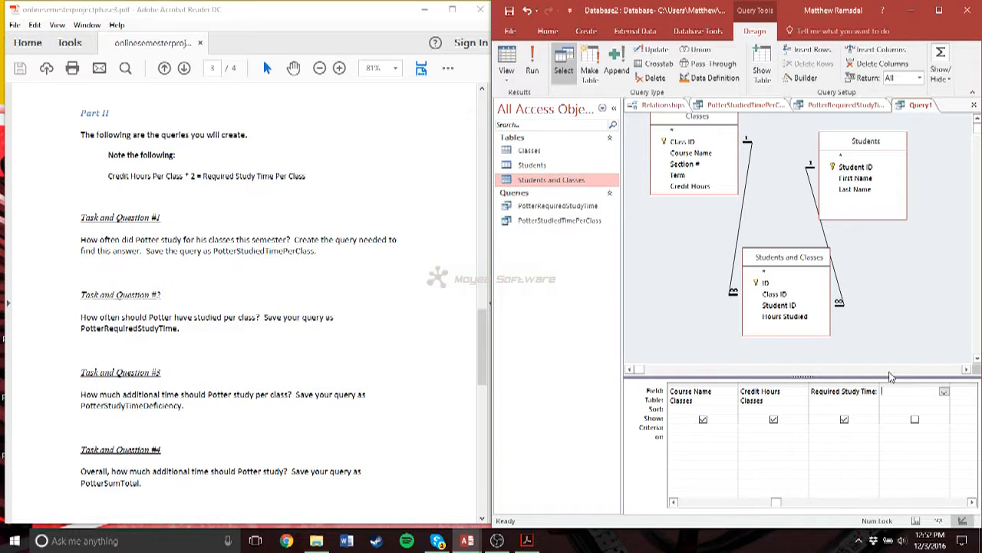
- Add the Hours Studied field, followed by a calculated column with the expression [Required Study Time]-[Hours Studied]
{"action": "left_click_drag", "start_coordinate": [784, 316], "coordinate": [934, 386]}
{"action": "left_click", "coordinate": [965, 391]}
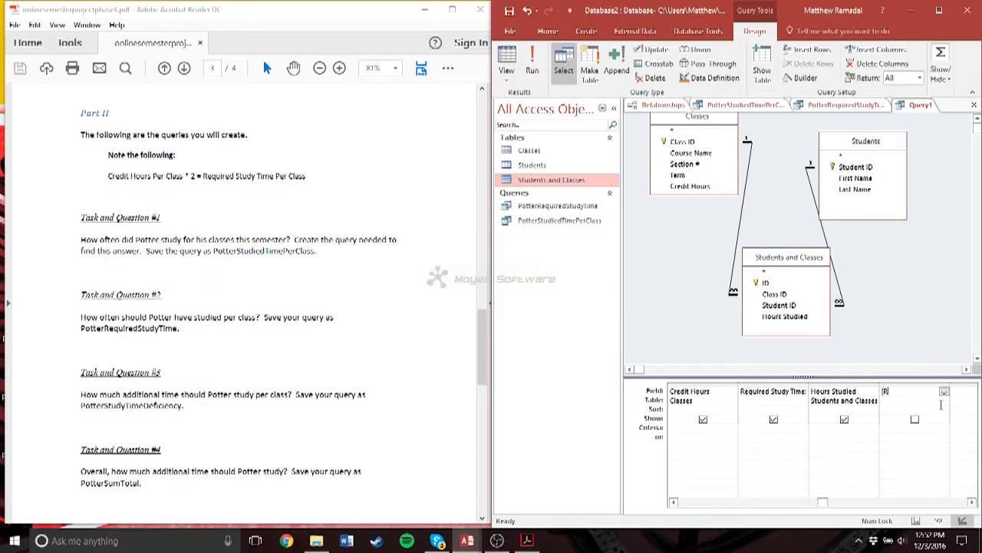
{"action": "type", "text": "[Require"}
{"action": "type", "text": "d Study Tim"}
{"action": "type", "text": "e]-[Hours S"}
{"action": "type", "text": "tudie"}
{"action": "type", "text": "d"}
{"action": "key", "text": "Return"}
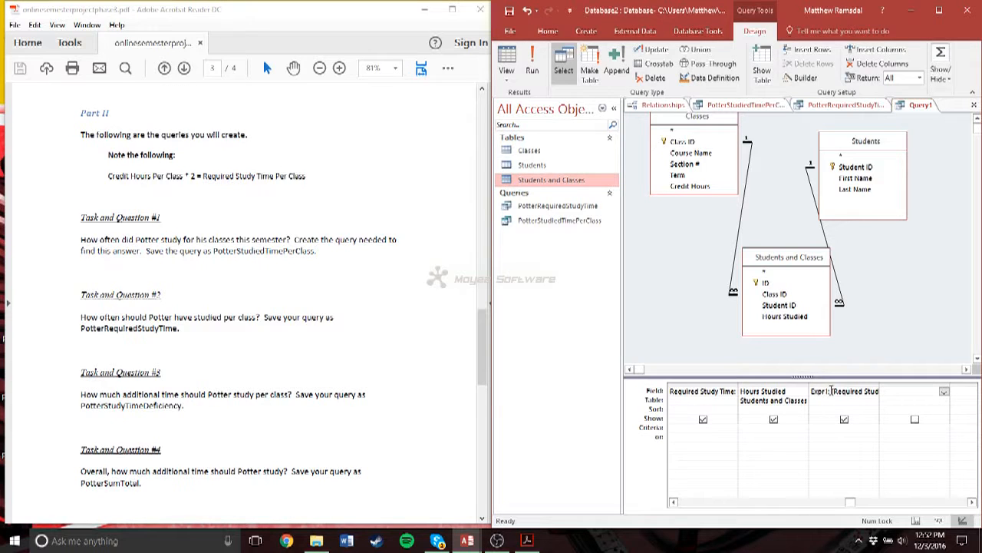
- Replace the default name of the hours difference column with Study Time Deficiency, run the query, and return to its design
{"action": "left_click", "coordinate": [830, 393]}
{"action": "key", "text": "BackSpace"}
{"action": "key", "text": "BackSpace"}
{"action": "key", "text": "BackSpace"}
{"action": "key", "text": "BackSpace"}
{"action": "key", "text": "BackSpace"}
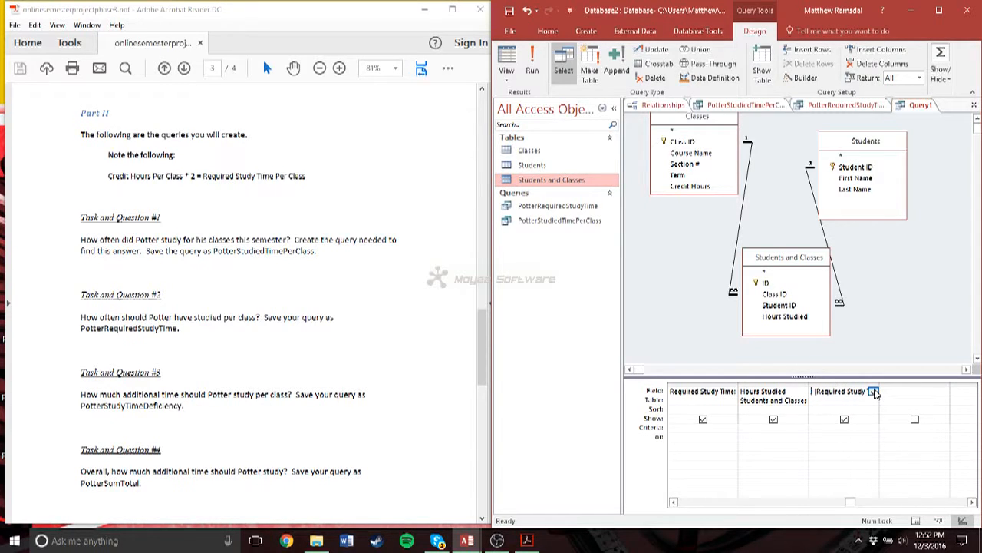
{"action": "type", "text": "Study Time Deficiency"}
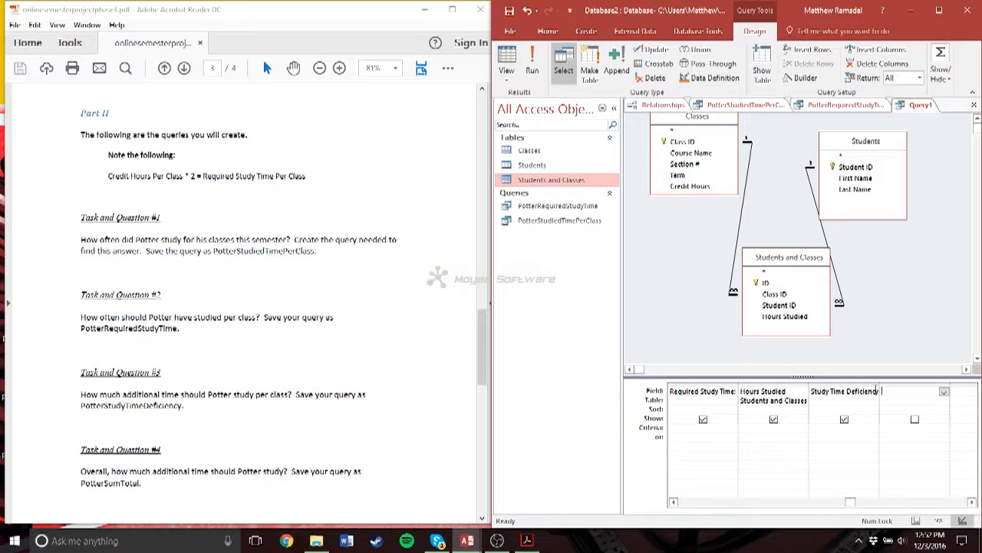
{"action": "left_click", "coordinate": [529, 69]}
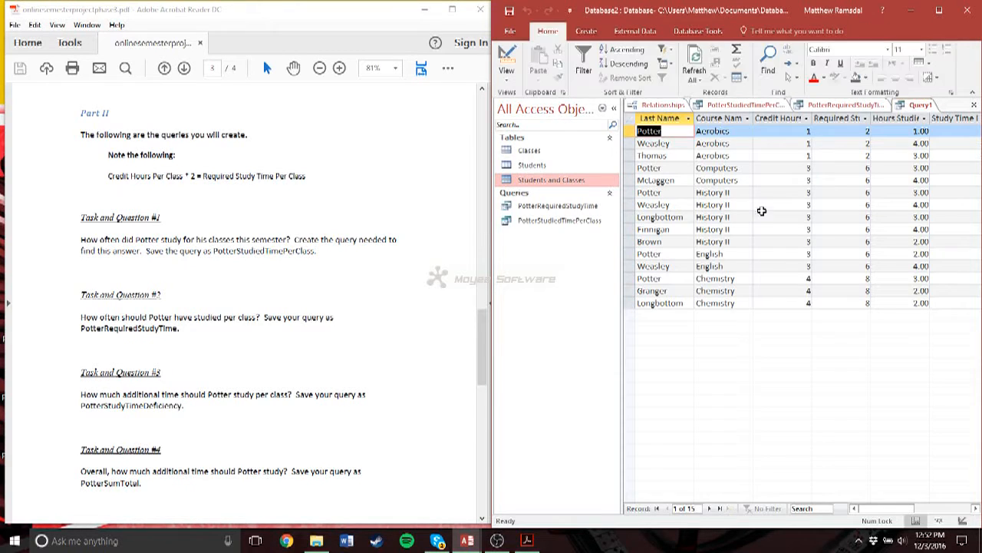
{"action": "left_click", "coordinate": [963, 521]}
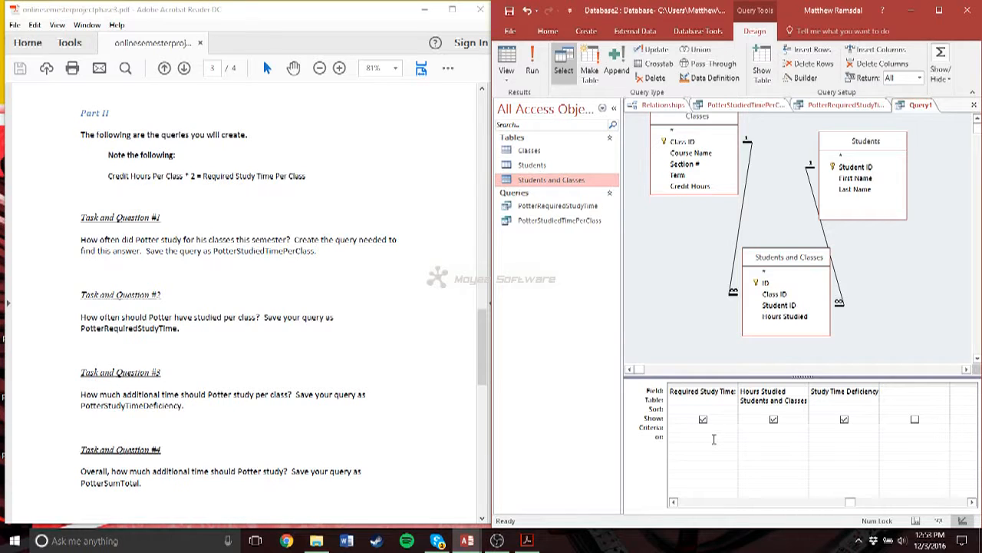
{"action": "type", "text": "Potter"}
{"action": "left_click", "coordinate": [531, 61]}
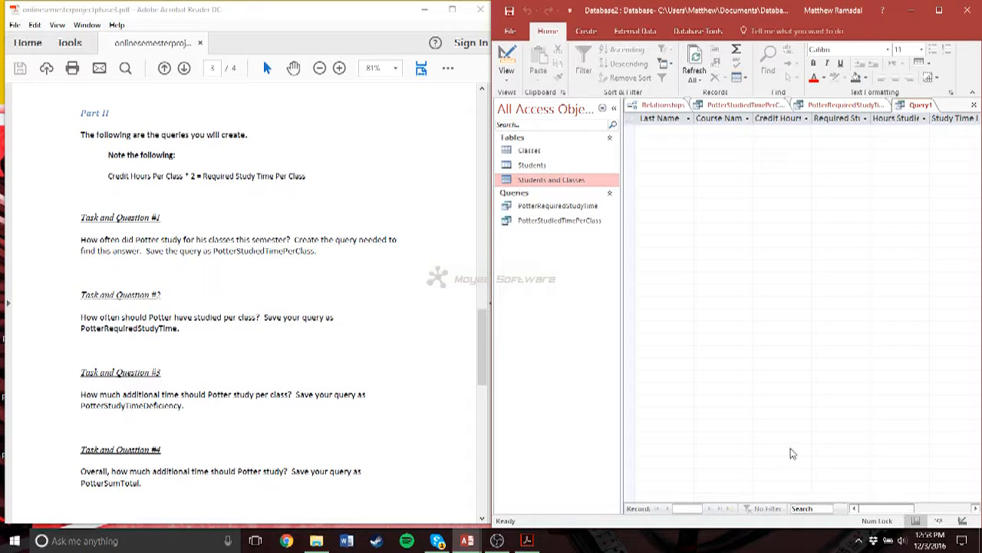
{"action": "left_click", "coordinate": [963, 520]}
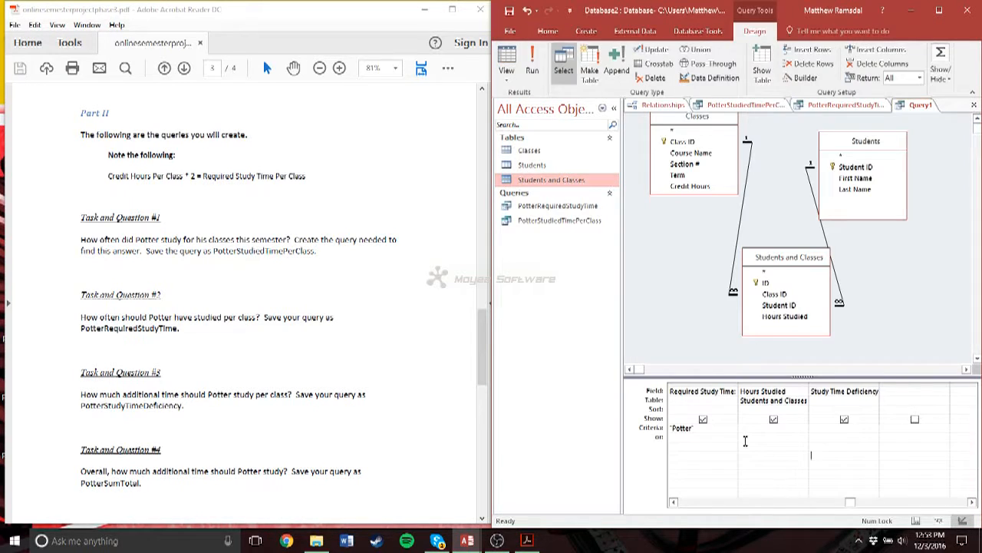
{"action": "left_click_drag", "start_coordinate": [705, 429], "coordinate": [660, 435]}
{"action": "key", "text": "Delete"}
- Set the Last Name criterion to Potter and run the query
{"action": "left_click_drag", "start_coordinate": [852, 503], "coordinate": [681, 502]}
{"action": "left_click", "coordinate": [707, 428]}
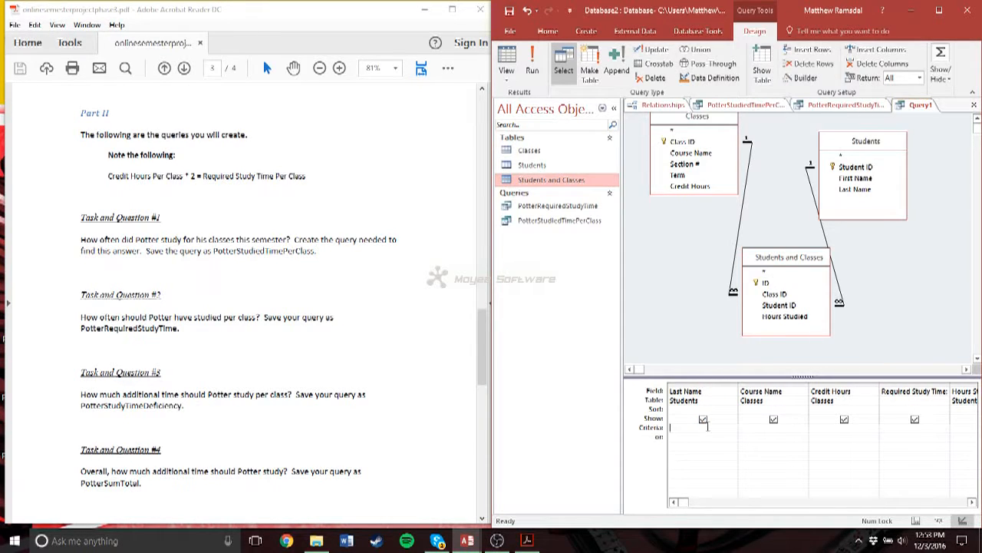
{"action": "type", "text": "Potter"}
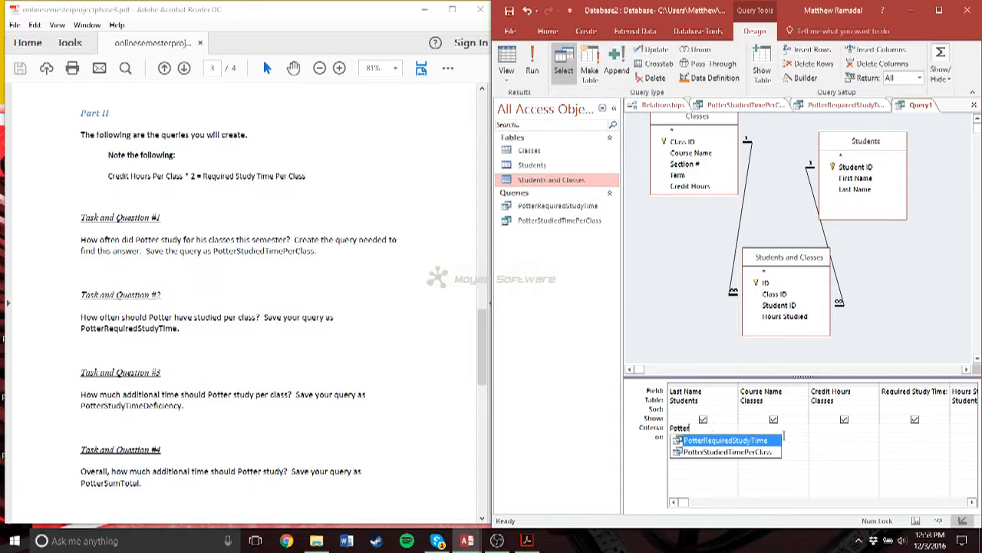
{"action": "left_click", "coordinate": [875, 452]}
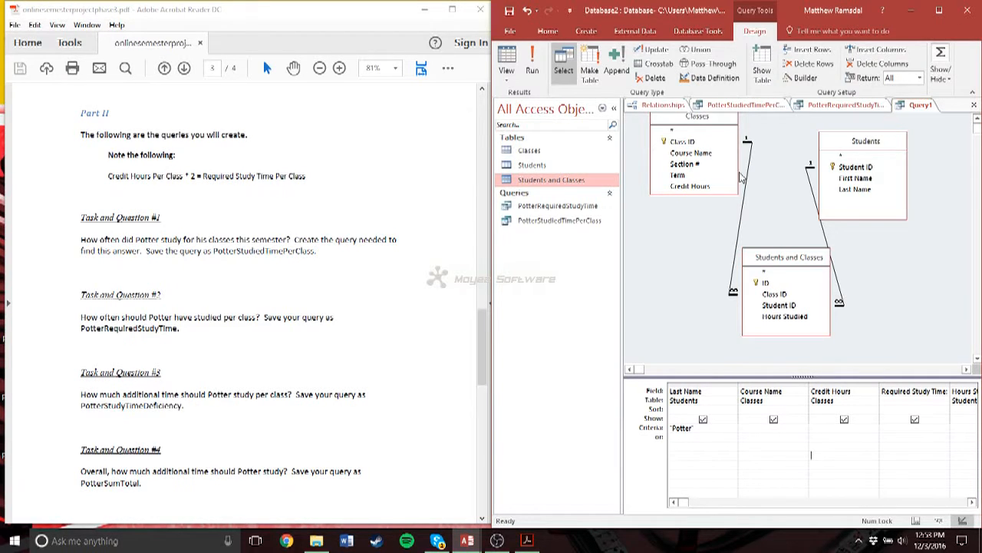
{"action": "left_click", "coordinate": [532, 65]}
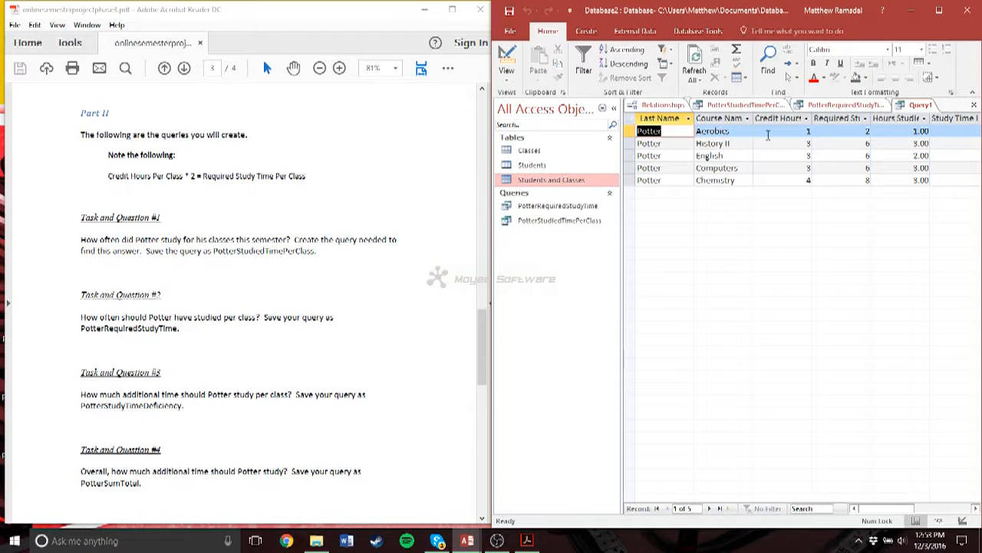
- Fit the widths of the columns from Course Name through Study Time Deficiency to their headings in the query results
{"action": "double_click", "coordinate": [753, 118]}
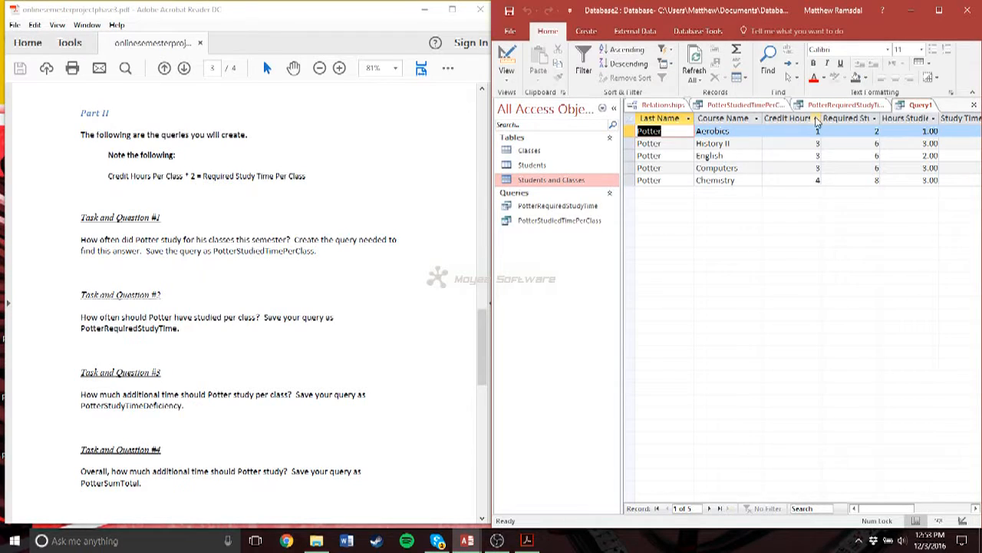
{"action": "double_click", "coordinate": [821, 118]}
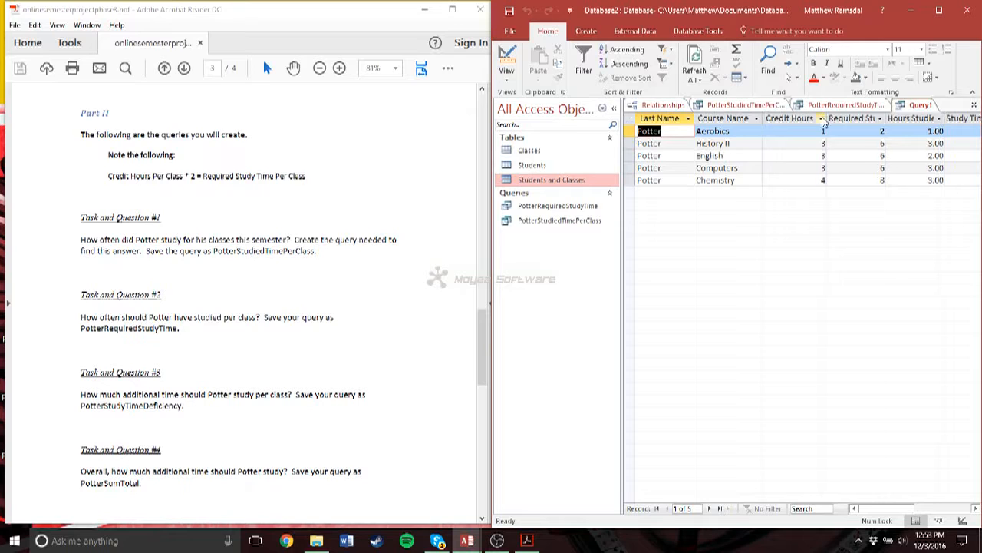
{"action": "double_click", "coordinate": [884, 118]}
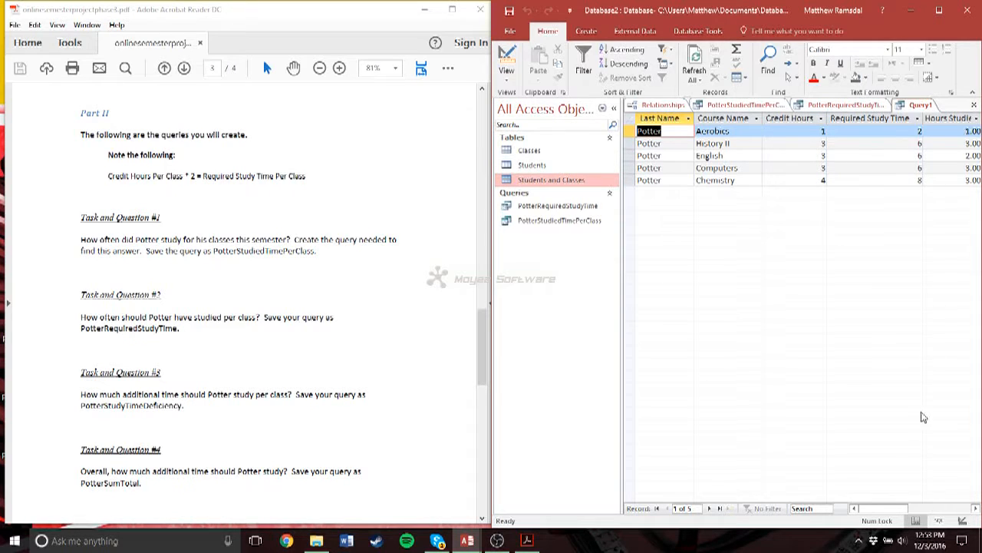
{"action": "left_click_drag", "start_coordinate": [898, 508], "coordinate": [921, 508]}
{"action": "double_click", "coordinate": [855, 118]}
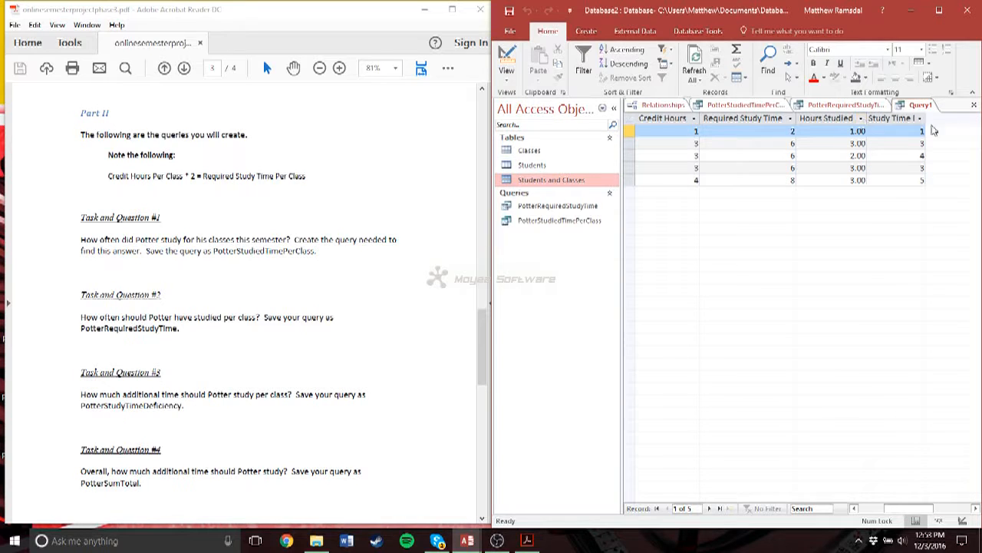
{"action": "double_click", "coordinate": [931, 118]}
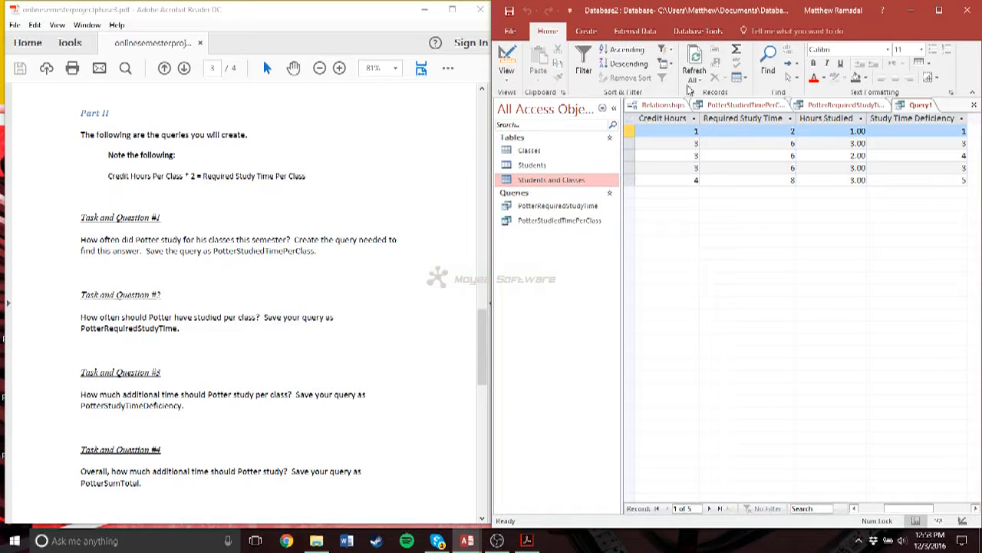
- Save the query as PotterStudyTimeDeficiency
{"action": "left_click", "coordinate": [508, 10]}
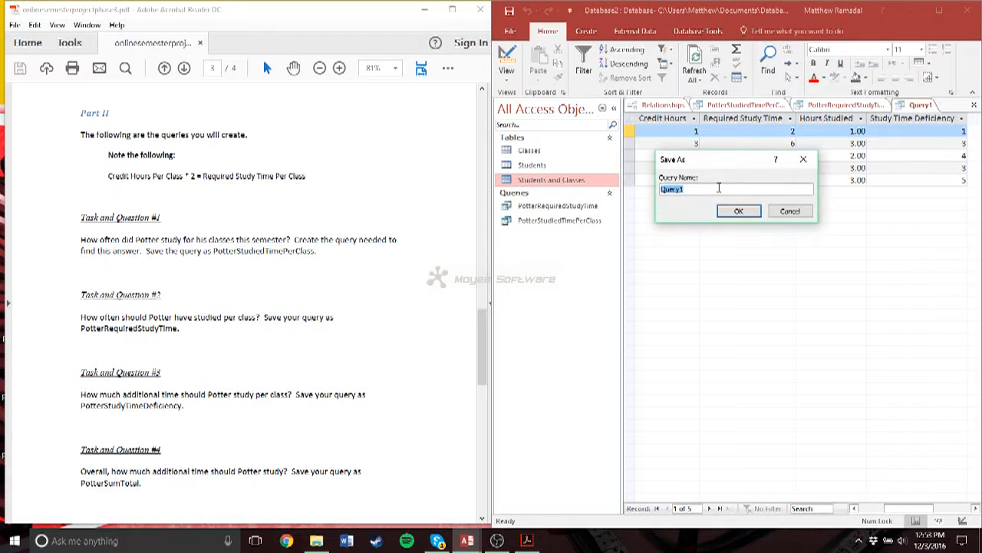
{"action": "type", "text": "PotterStudyTimeDeficiency"}
{"action": "key", "text": "Return"}
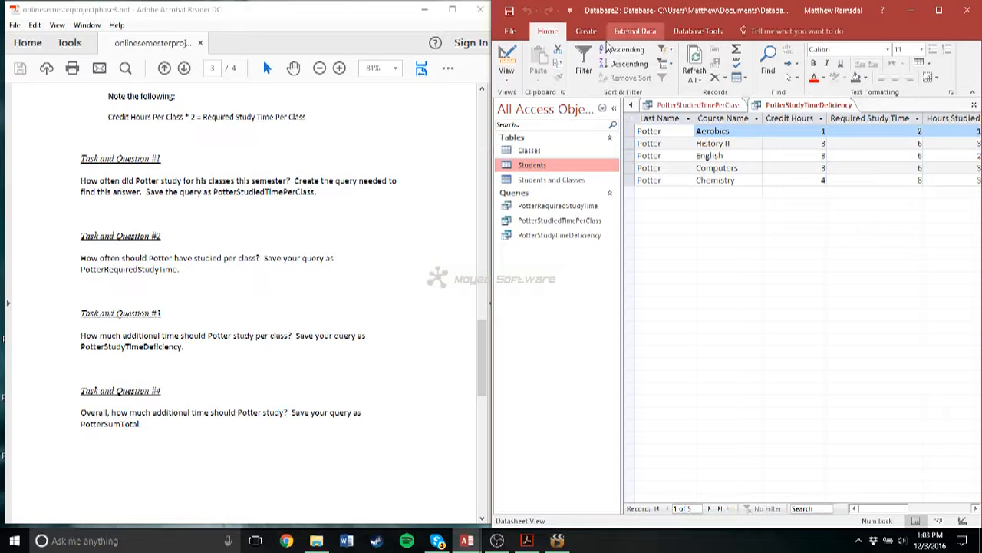
- Design a new query with the Classes, Students, and Students and Classes tables, arranging them with the junction table below the other two
{"action": "left_click", "coordinate": [587, 30]}
{"action": "left_click", "coordinate": [673, 63]}
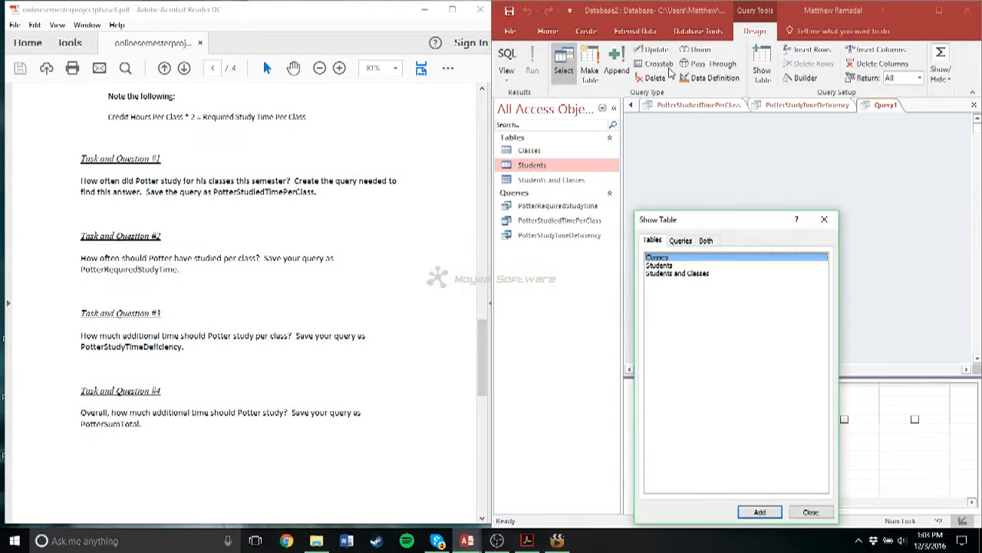
{"action": "left_click", "coordinate": [811, 512]}
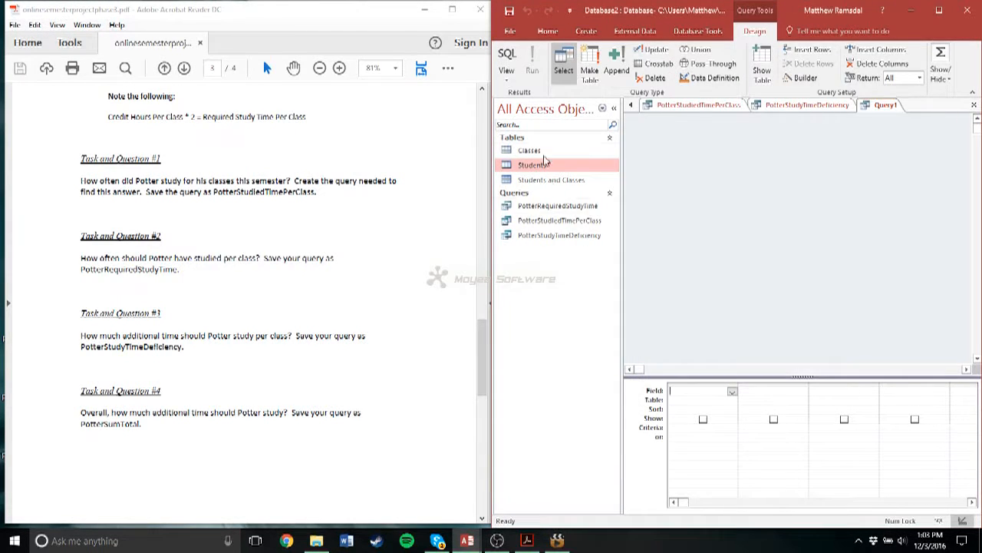
{"action": "left_click_drag", "start_coordinate": [529, 150], "coordinate": [683, 157]}
{"action": "left_click_drag", "start_coordinate": [530, 166], "coordinate": [878, 166]}
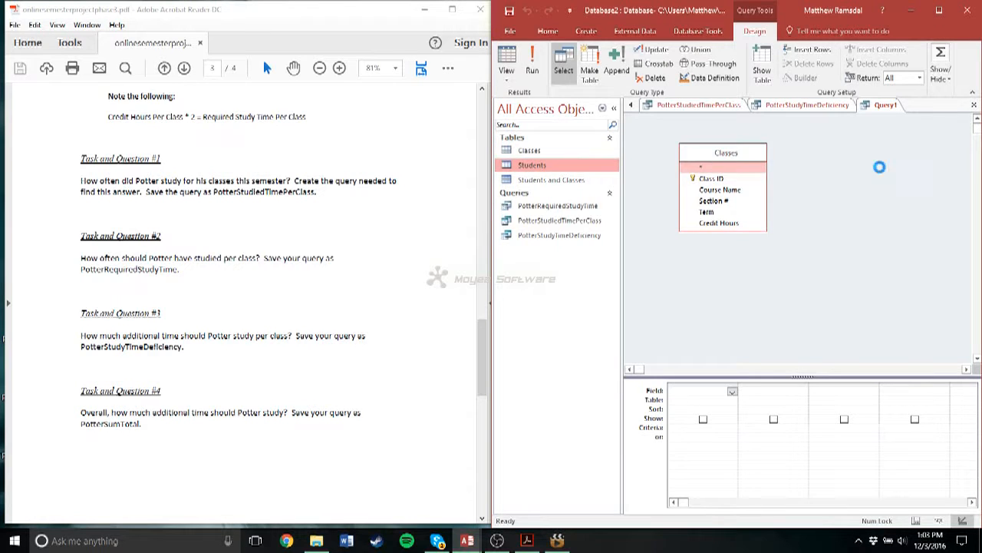
{"action": "left_click_drag", "start_coordinate": [550, 180], "coordinate": [799, 274]}
{"action": "left_click_drag", "start_coordinate": [723, 162], "coordinate": [711, 151]}
{"action": "left_click_drag", "start_coordinate": [918, 162], "coordinate": [904, 128]}
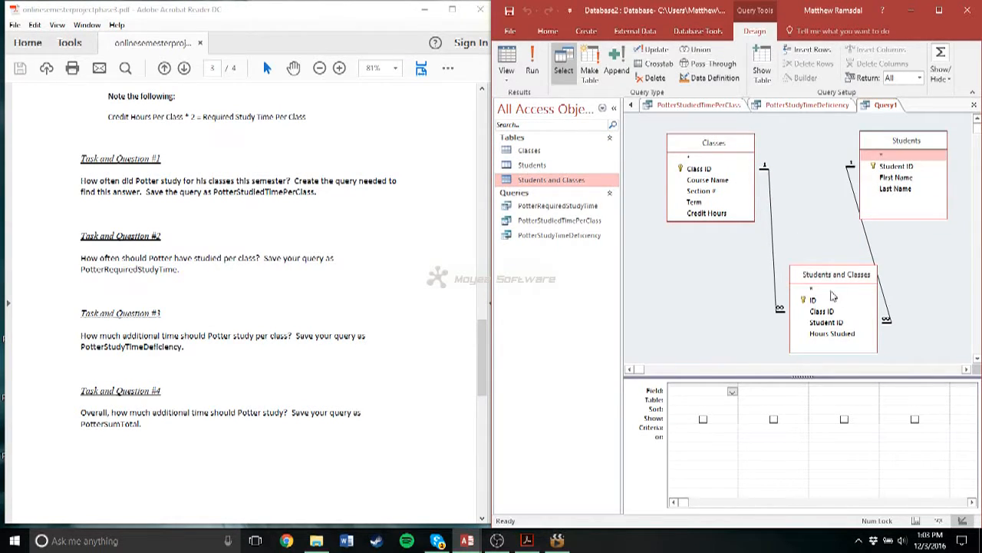
{"action": "left_click_drag", "start_coordinate": [821, 279], "coordinate": [798, 254]}
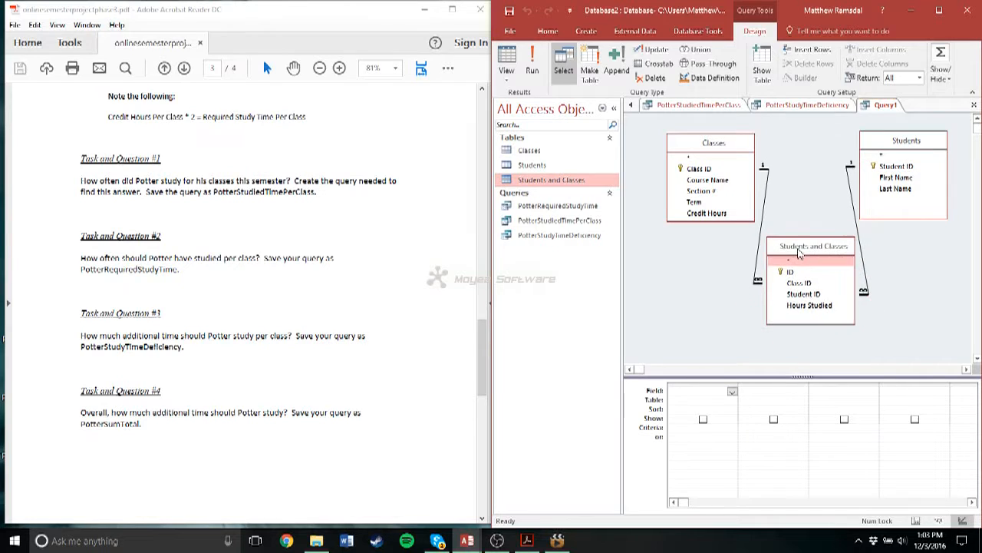
- Add the Last Name and Credit Hours fields to the new query
{"action": "double_click", "coordinate": [894, 190]}
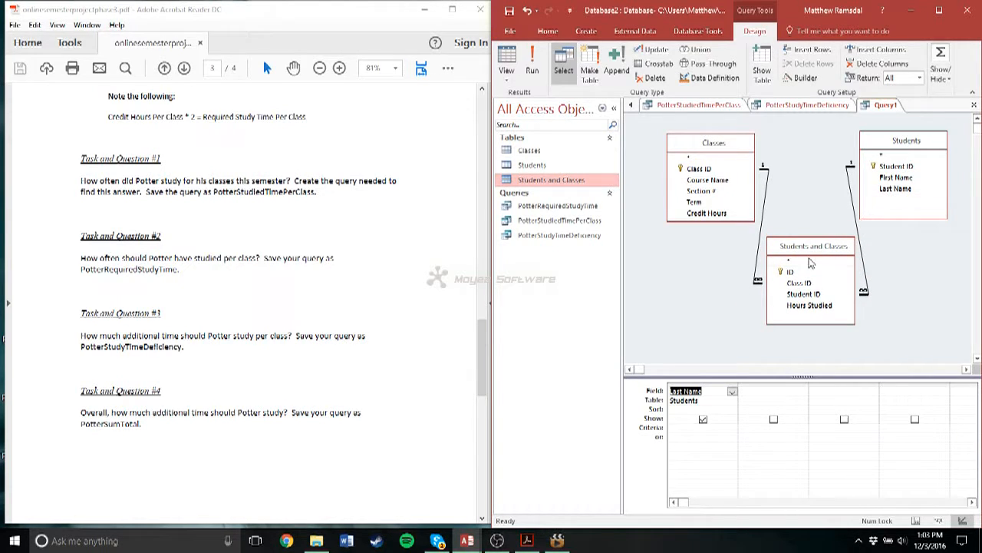
{"action": "left_click", "coordinate": [693, 214]}
{"action": "left_click", "coordinate": [744, 398]}
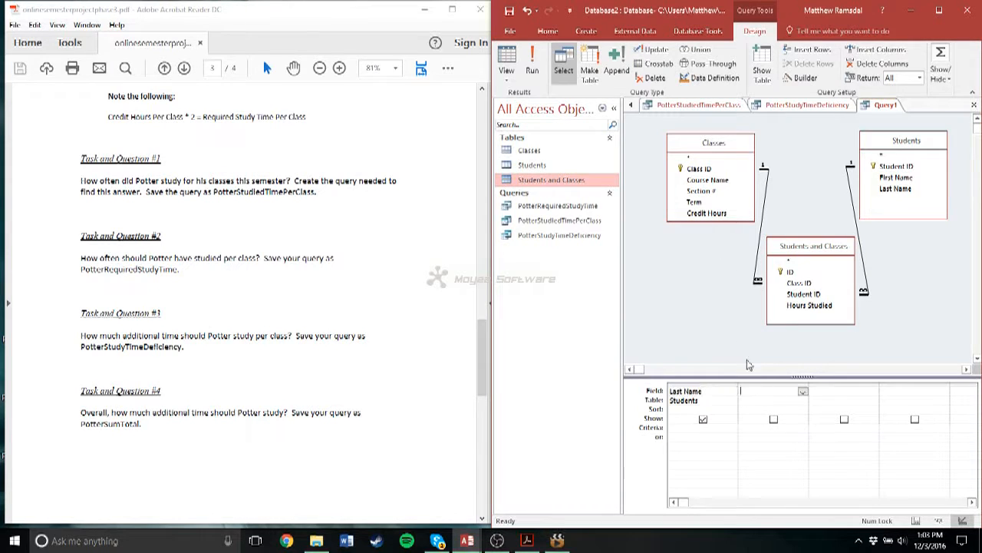
{"action": "double_click", "coordinate": [707, 214]}
{"action": "left_click", "coordinate": [834, 393]}
{"action": "type", "text": "Sum"}
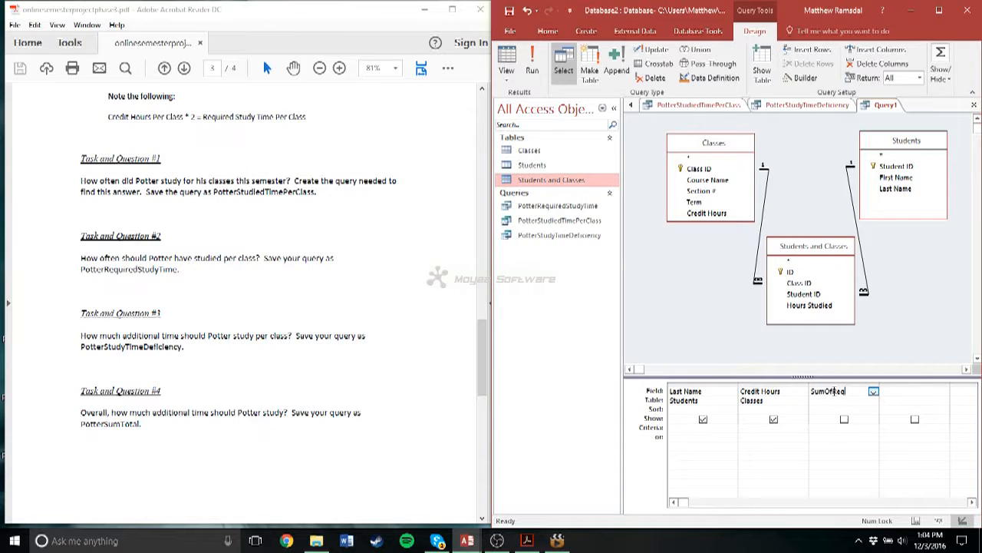
{"action": "type", "text": "OfRequired Study TC"}
{"action": "key", "text": "BackSpace"}
{"action": "key", "text": "BackSpace"}
{"action": "key", "text": "BackSpace"}
{"action": "key", "text": "BackSpace"}
{"action": "key", "text": "BackSpace"}
{"action": "key", "text": "BackSpace"}
{"action": "key", "text": "BackSpace"}
{"action": "key", "text": "BackSpace"}
{"action": "key", "text": "BackSpace"}
{"action": "key", "text": "BackSpace"}
{"action": "key", "text": "BackSpace"}
{"action": "key", "text": "BackSpace"}
{"action": "key", "text": "BackSpace"}
{"action": "key", "text": "BackSpace"}
{"action": "key", "text": "BackSpace"}
{"action": "key", "text": "BackSpace"}
{"action": "key", "text": "BackSpace"}
{"action": "key", "text": "BackSpace"}
{"action": "key", "text": "BackSpace"}
{"action": "key", "text": "BackSpace"}
- Add a calculated column after Credit Hours with the expression [Credit Hours]*2 in the new query
{"action": "left_click", "coordinate": [714, 214]}
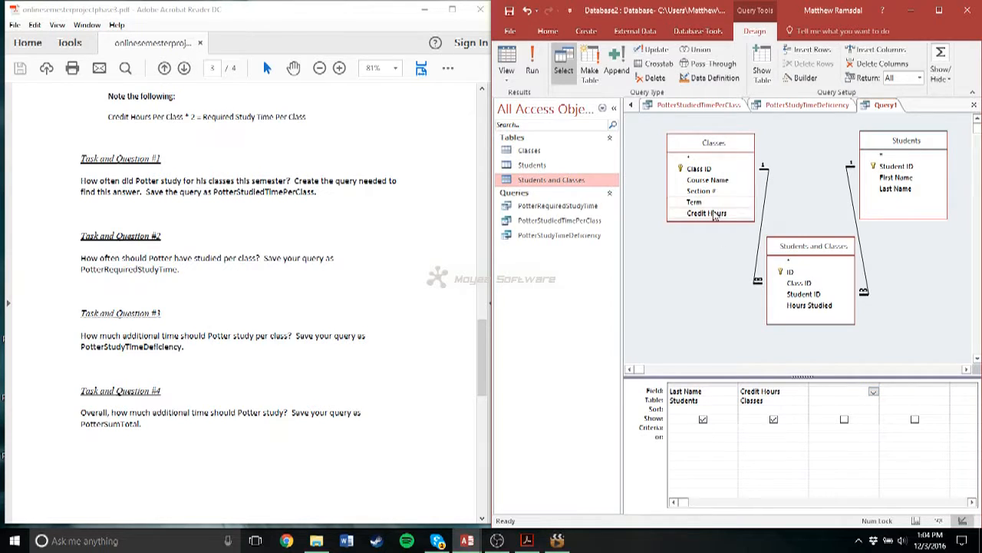
{"action": "left_click_drag", "start_coordinate": [713, 217], "coordinate": [833, 394]}
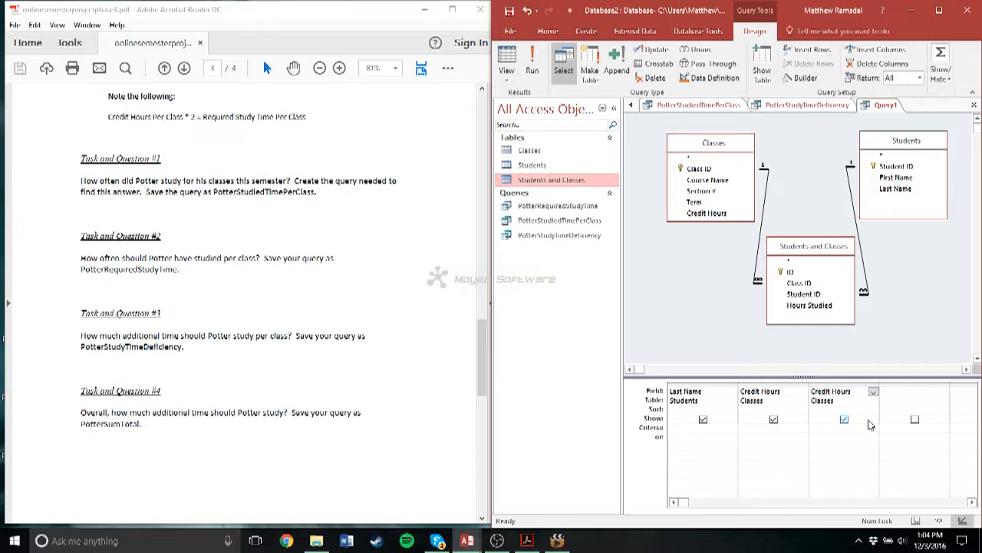
{"action": "left_click", "coordinate": [869, 425]}
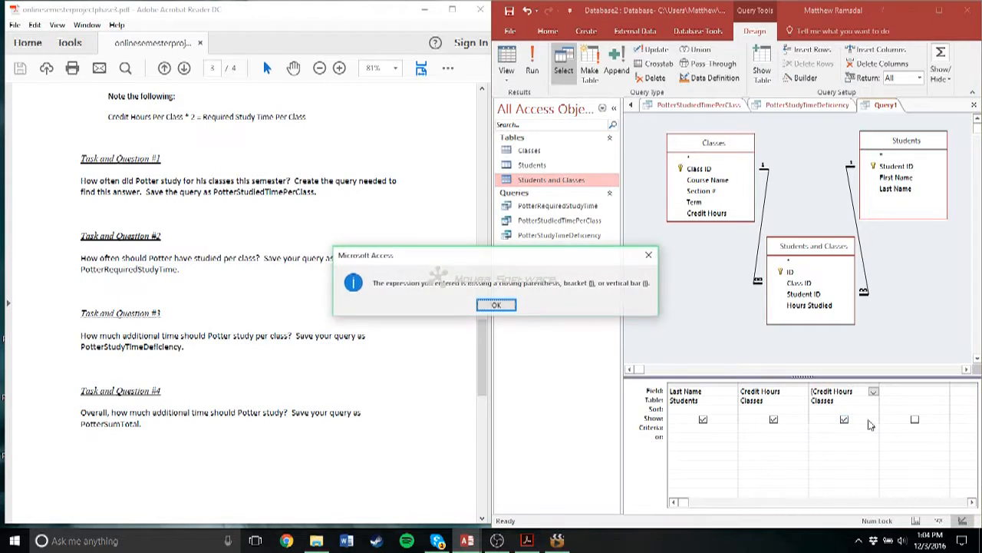
{"action": "left_click", "coordinate": [499, 307]}
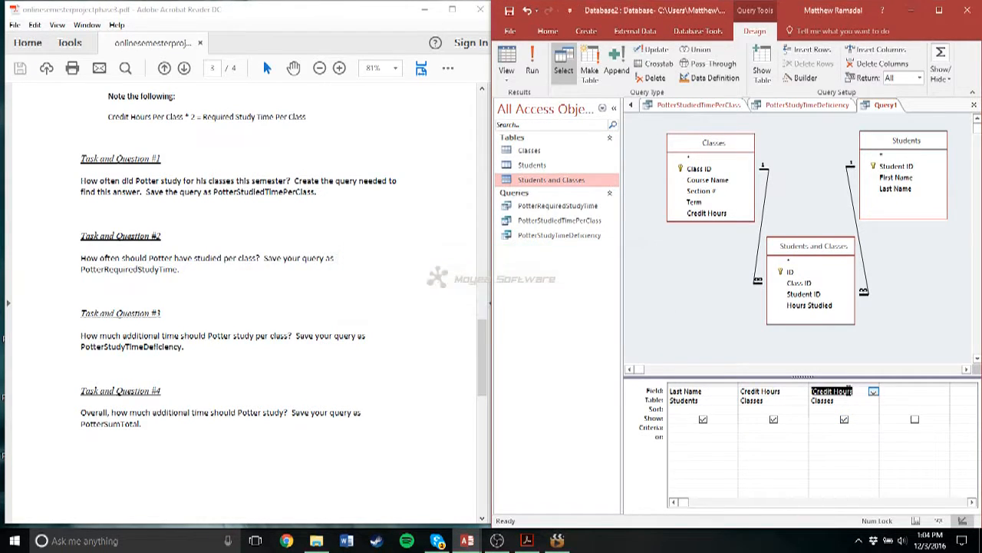
{"action": "left_click", "coordinate": [913, 420]}
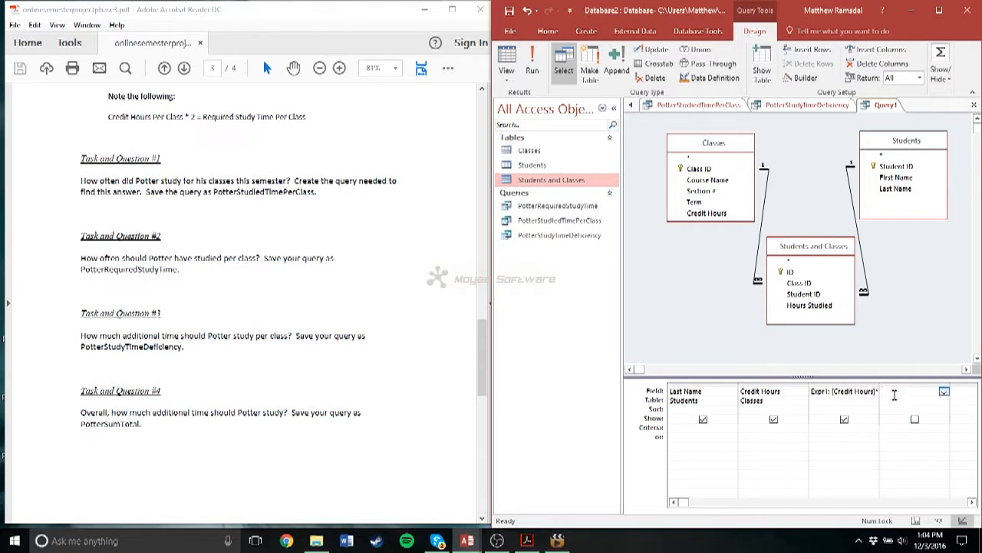
- Replace the default name of the new query's calculated column with SumOfRequired Study Time
{"action": "left_click", "coordinate": [833, 391]}
{"action": "key", "text": "BackSpace"}
{"action": "key", "text": "BackSpace"}
{"action": "key", "text": "BackSpace"}
{"action": "key", "text": "BackSpace"}
{"action": "key", "text": "BackSpace"}
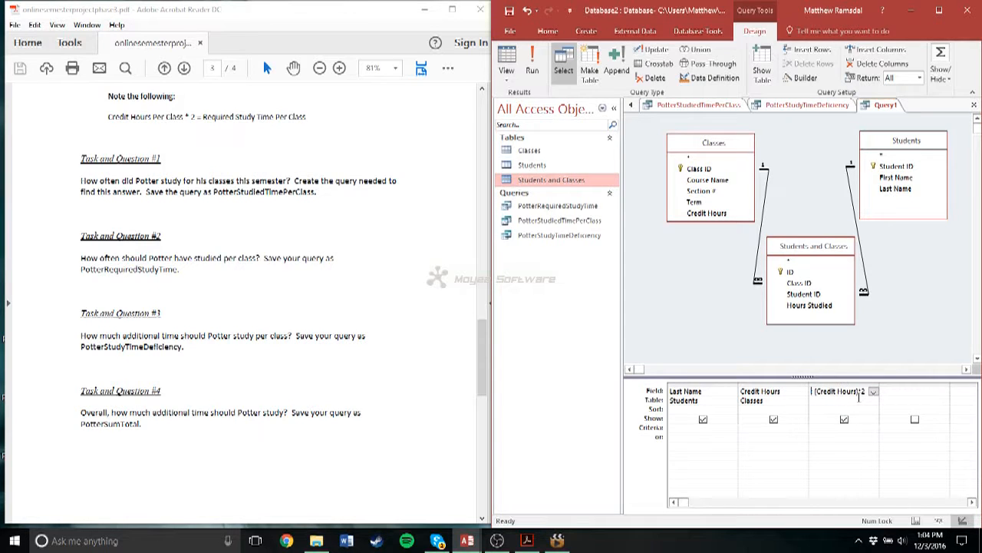
{"action": "type", "text": "Requ"}
{"action": "key", "text": "BackSpace"}
{"action": "key", "text": "BackSpace"}
{"action": "key", "text": "BackSpace"}
{"action": "key", "text": "BackSpace"}
{"action": "type", "text": "SumOfRequiredStudy"}
{"action": "key", "text": "BackSpace"}
{"action": "key", "text": "BackSpace"}
{"action": "key", "text": "BackSpace"}
{"action": "key", "text": "BackSpace"}
{"action": "key", "text": "BackSpace"}
{"action": "type", "text": "Study Time"}
- Turn on totals for the query and set the SumOfRequired Study Time column's total to Sum
{"action": "left_click", "coordinate": [937, 63]}
{"action": "left_click", "coordinate": [857, 115]}
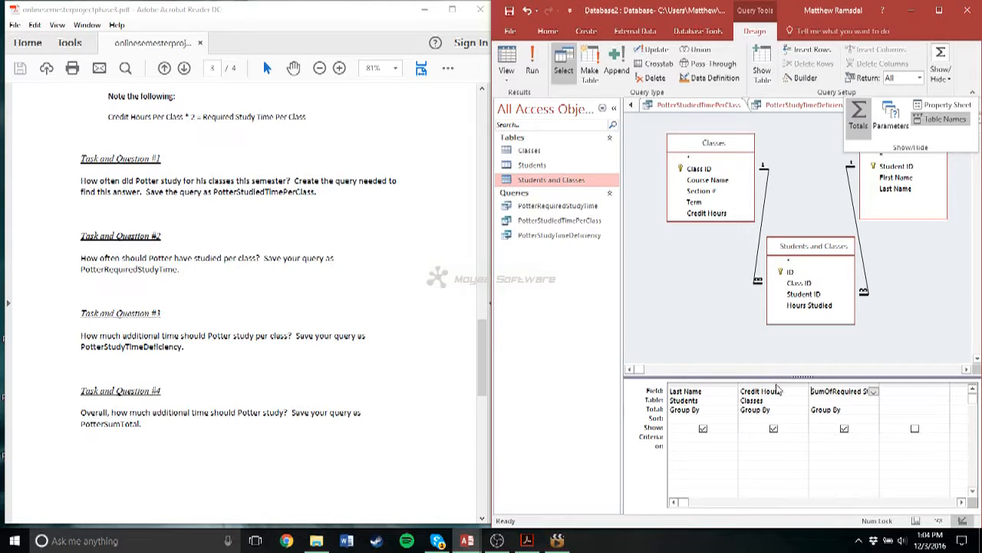
{"action": "left_click", "coordinate": [709, 411]}
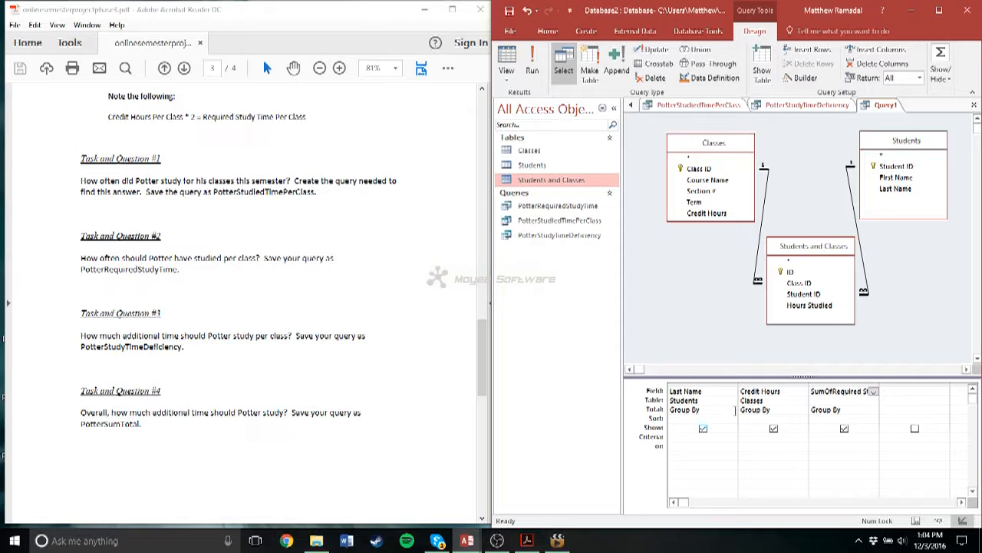
{"action": "left_click", "coordinate": [852, 411]}
{"action": "left_click", "coordinate": [875, 411]}
{"action": "left_click", "coordinate": [838, 427]}
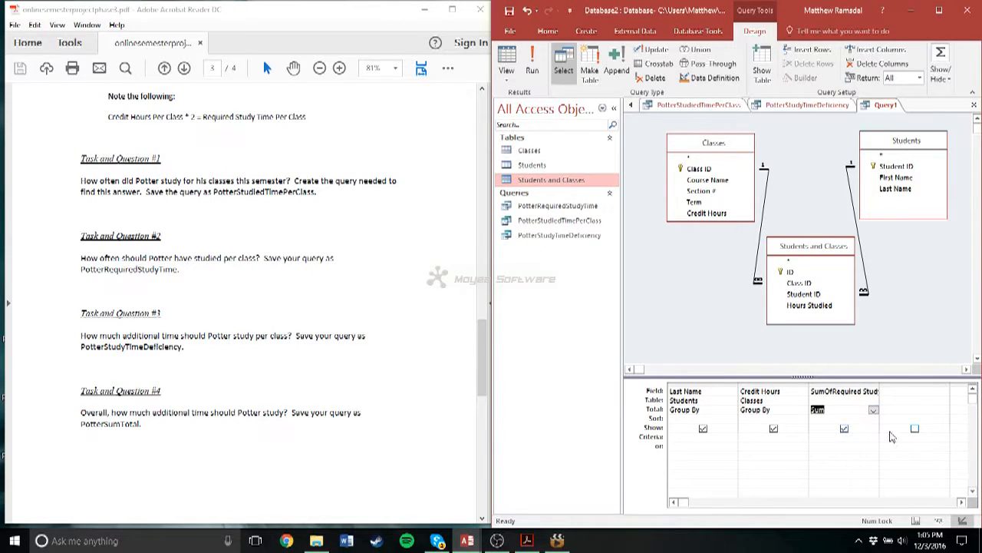
{"action": "left_click", "coordinate": [876, 392]}
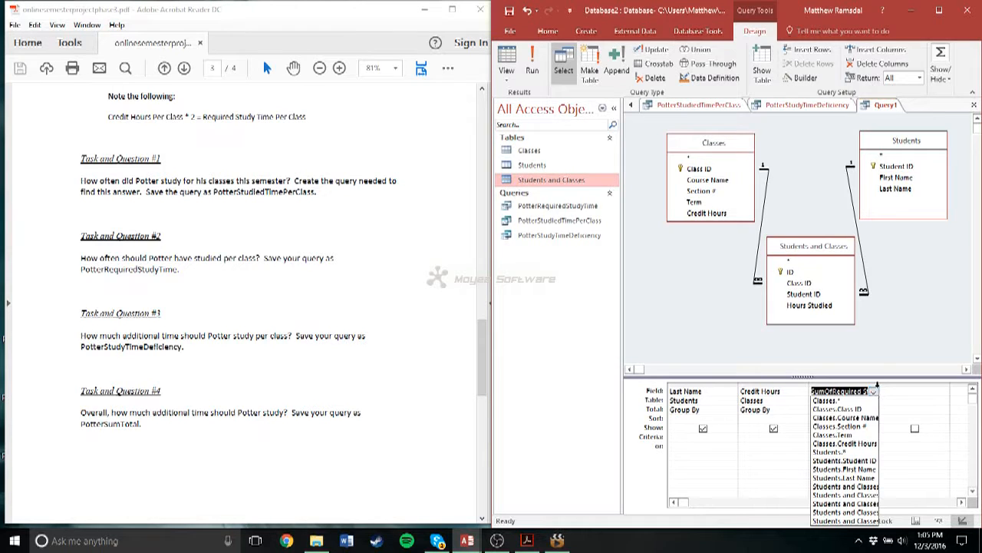
- Widen the SumOfRequired Study Time column to show its full expression and add the Hours Studied field after it
{"action": "double_click", "coordinate": [879, 383]}
{"action": "left_click", "coordinate": [929, 393]}
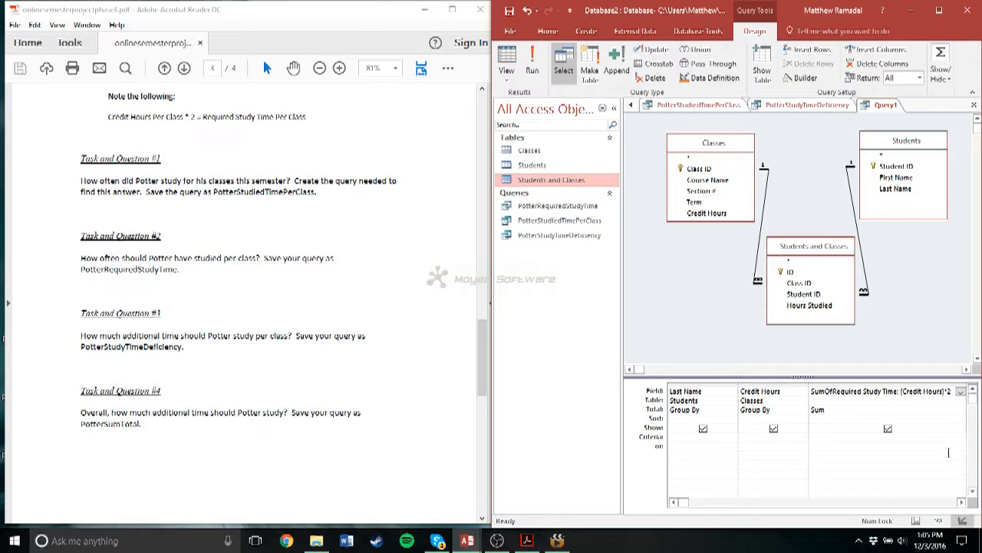
{"action": "left_click", "coordinate": [962, 503]}
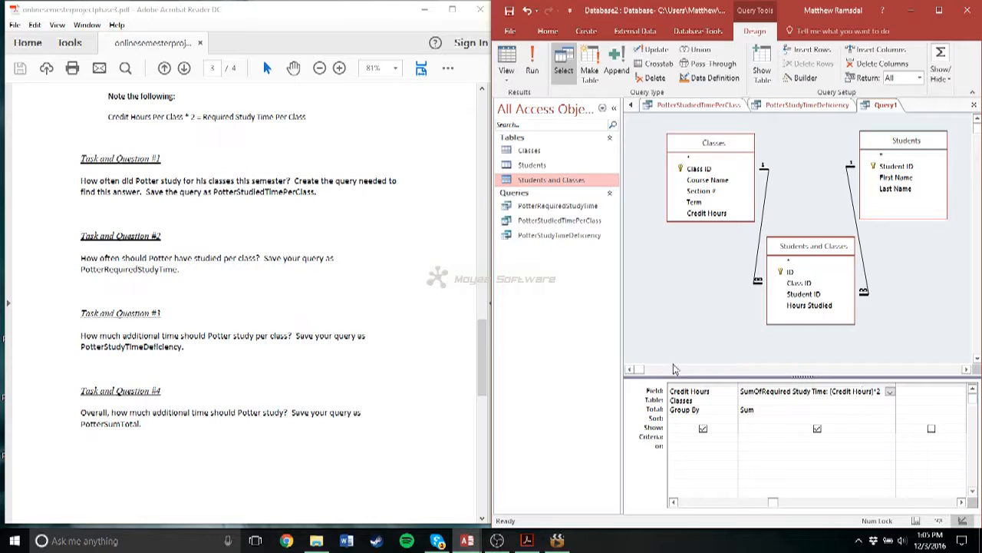
{"action": "left_click", "coordinate": [919, 392]}
{"action": "double_click", "coordinate": [809, 307]}
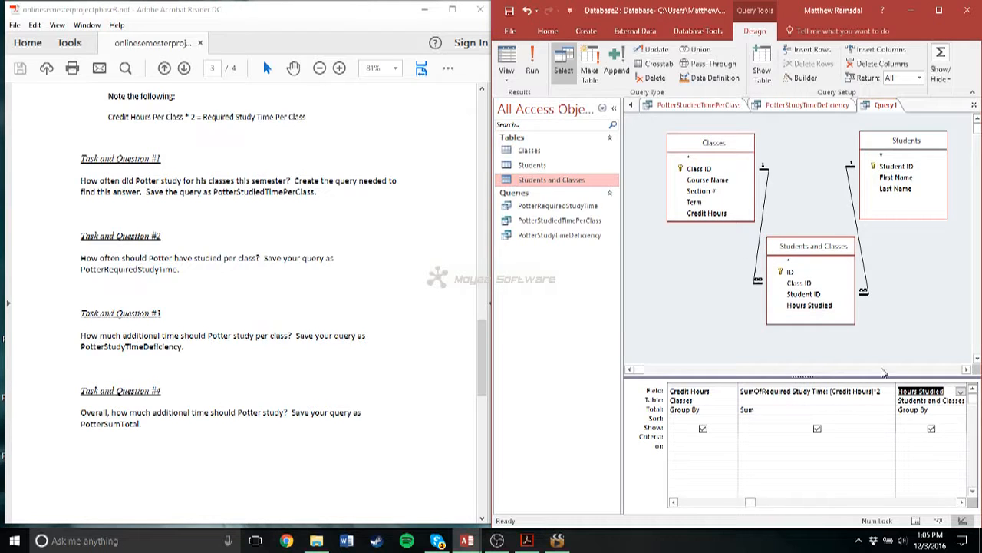
- Set the total of the Hours Studied column to Sum
{"action": "left_click", "coordinate": [962, 502]}
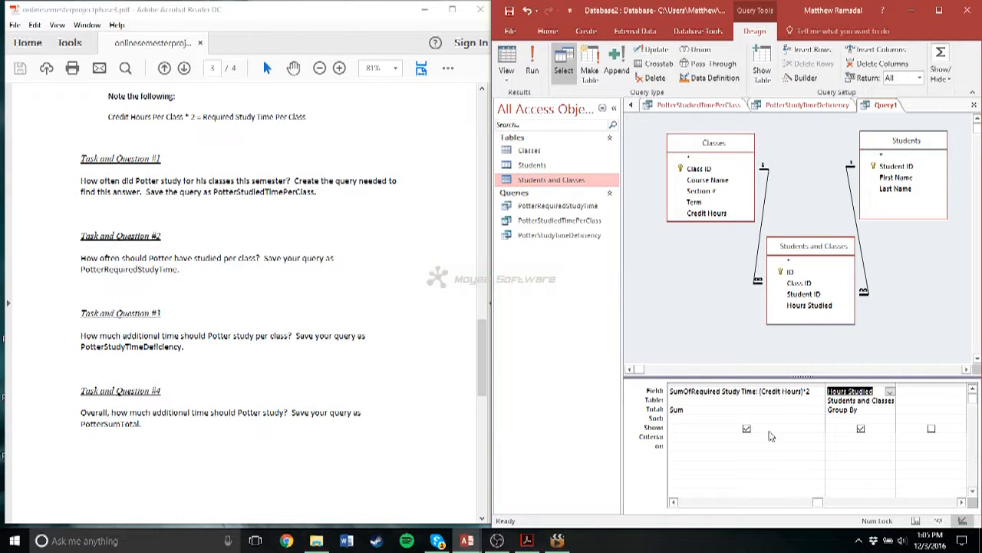
{"action": "left_click", "coordinate": [890, 391]}
{"action": "left_click", "coordinate": [888, 419]}
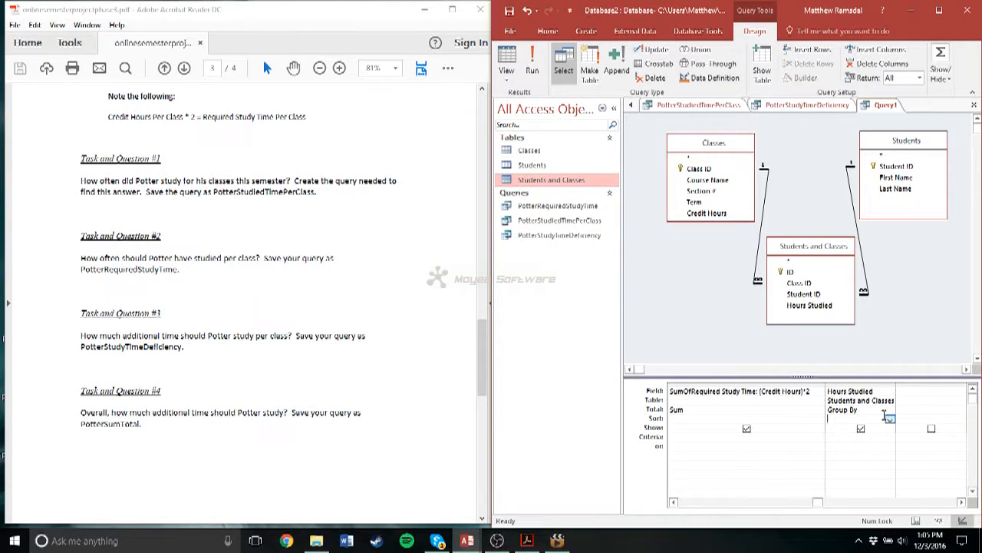
{"action": "left_click", "coordinate": [879, 427]}
{"action": "left_click", "coordinate": [891, 409]}
{"action": "left_click", "coordinate": [845, 419]}
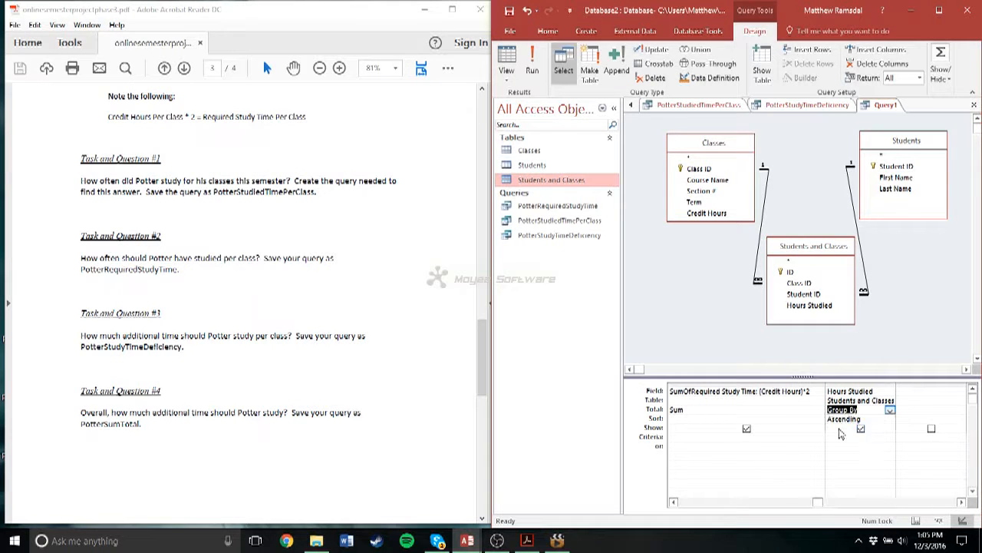
{"action": "left_click", "coordinate": [869, 419]}
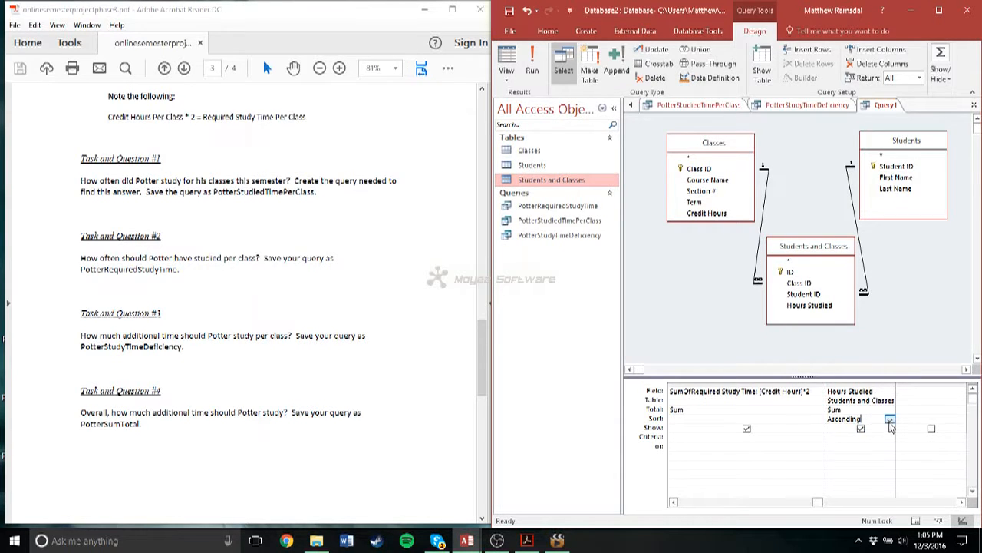
{"action": "left_click", "coordinate": [890, 419]}
{"action": "left_click", "coordinate": [914, 436]}
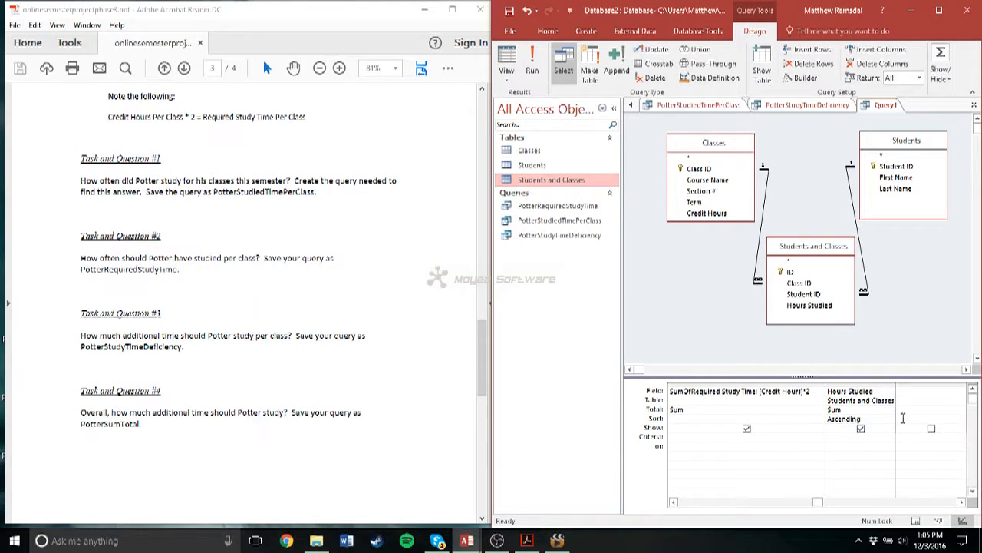
- Add a calculated column after Hours Studied that subtracts hours studied from doubled credit hours, and set its total to Sum
{"action": "left_click", "coordinate": [908, 391]}
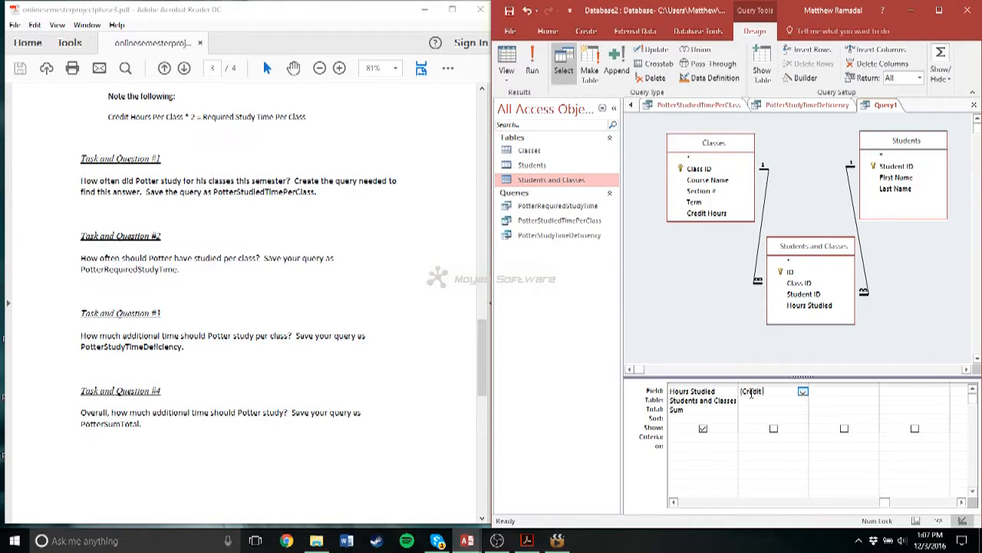
{"action": "type", "text": "Hou"}
{"action": "type", "text": "s] Studied"}
{"action": "left_click", "coordinate": [769, 413]}
{"action": "left_click", "coordinate": [802, 410]}
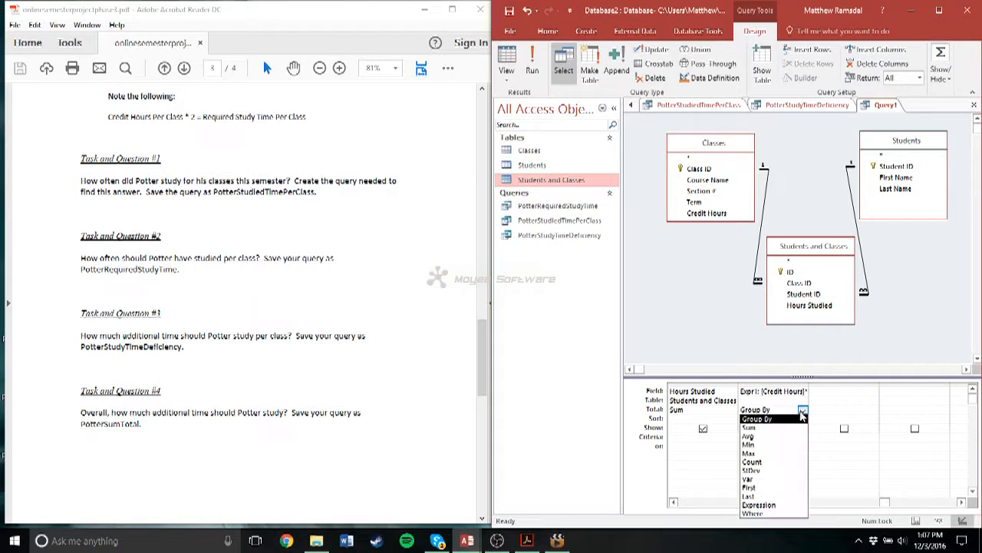
{"action": "left_click", "coordinate": [750, 427]}
- Replace the default name of the last calculated column with Study Time Deficiency
{"action": "left_click", "coordinate": [775, 391]}
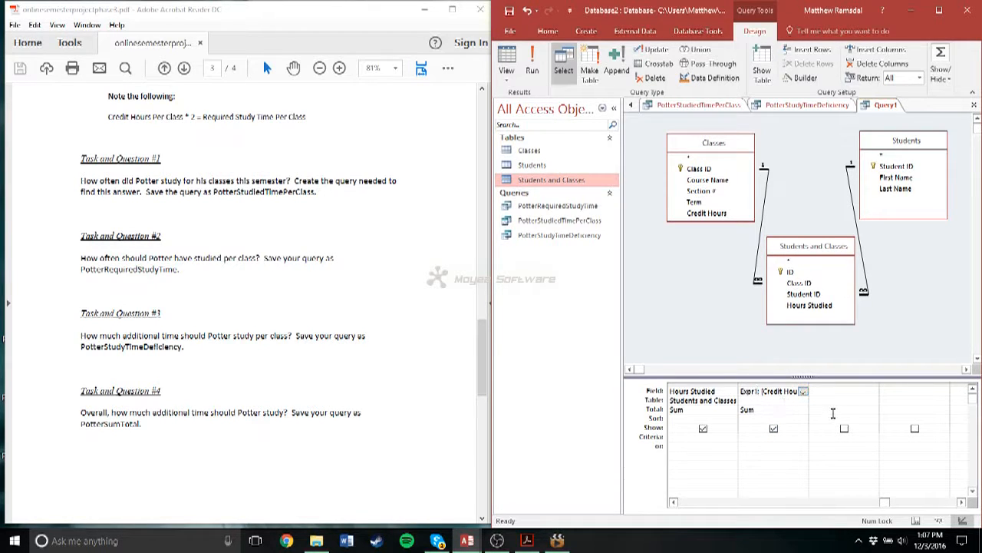
{"action": "key", "text": "BackSpace"}
{"action": "key", "text": "BackSpace"}
{"action": "key", "text": "BackSpace"}
{"action": "key", "text": "BackSpace"}
{"action": "key", "text": "BackSpace"}
{"action": "type", "text": "SumOfRequired Study Time Deficien"}
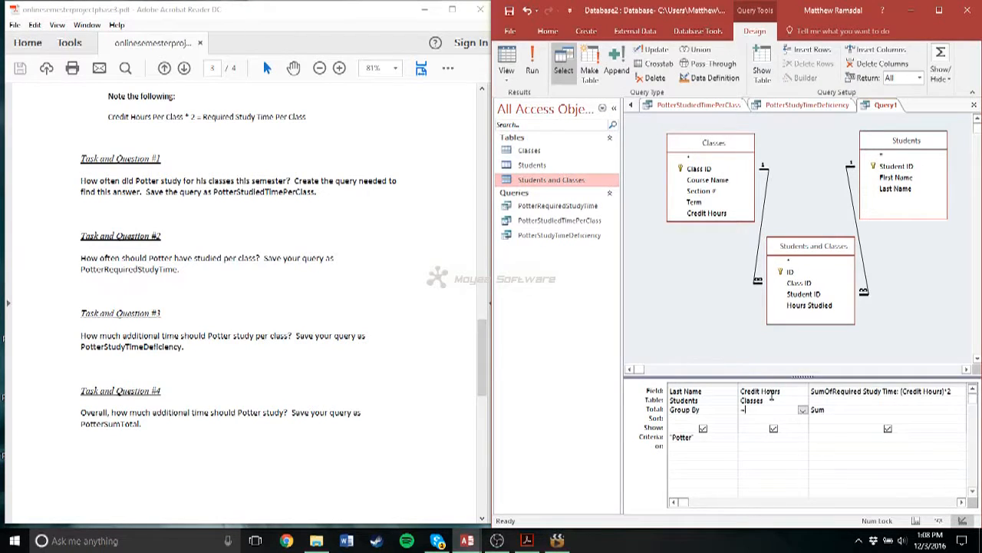
- Set the total of the Credit Hours column to Sum and run the query
{"action": "left_click", "coordinate": [766, 409]}
{"action": "left_click", "coordinate": [803, 411]}
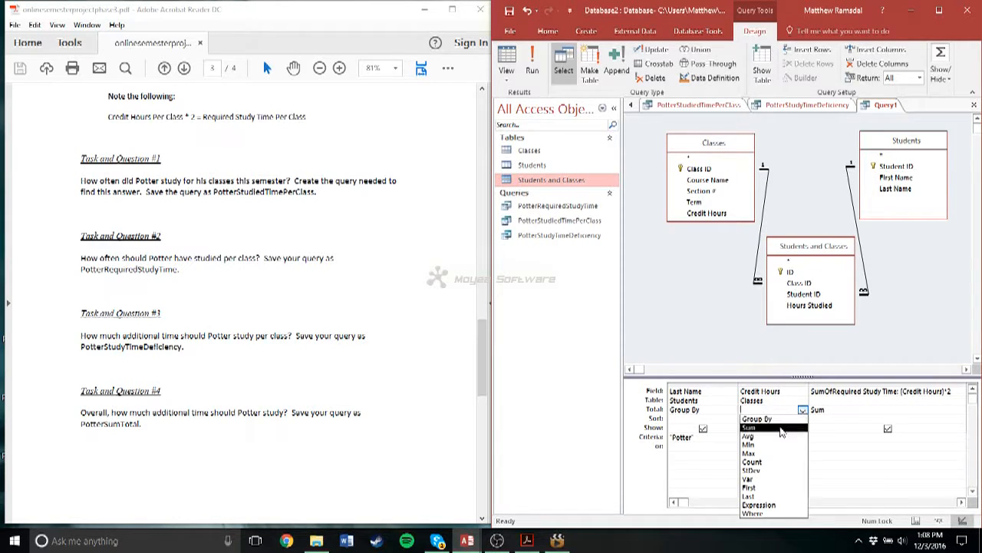
{"action": "left_click", "coordinate": [780, 428]}
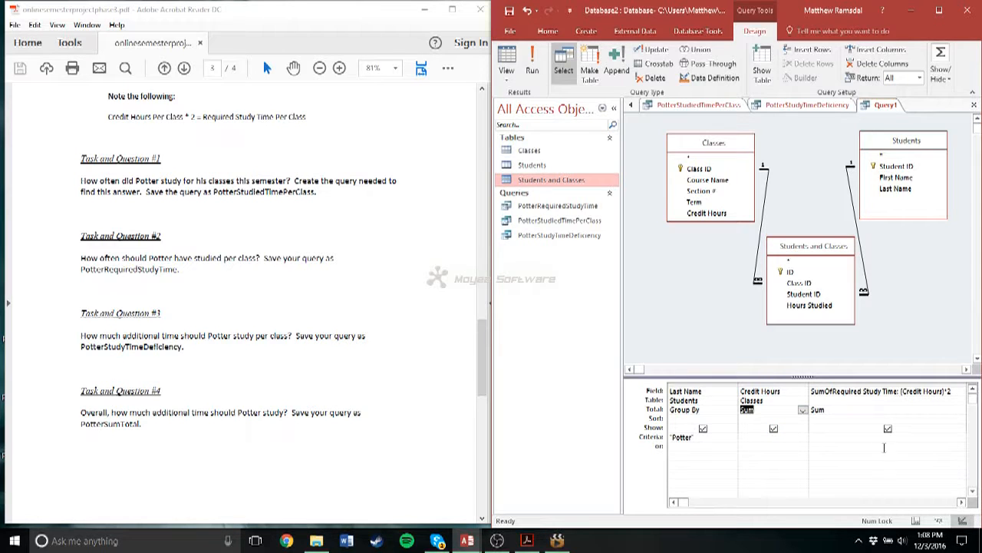
{"action": "left_click", "coordinate": [962, 502]}
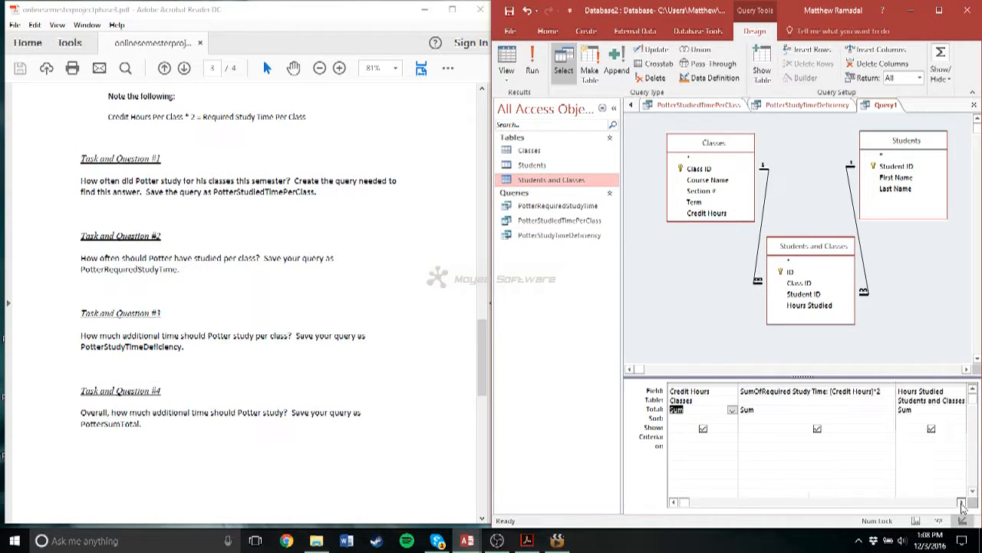
{"action": "left_click", "coordinate": [962, 502]}
{"action": "left_click", "coordinate": [962, 502]}
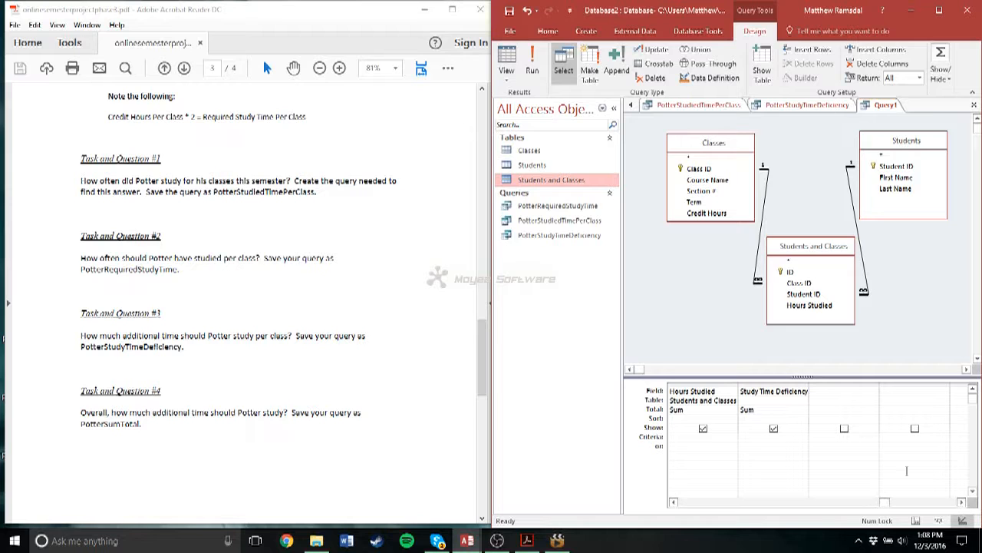
{"action": "left_click", "coordinate": [532, 63]}
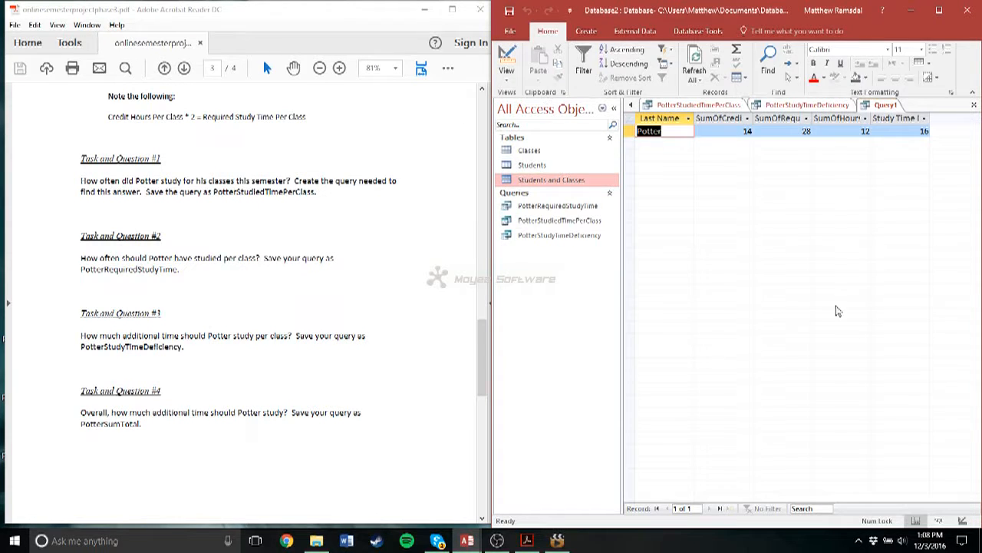
- Widen the query's result columns to fit their headings, from SumOfCredit Hours through Study Time Deficiency
{"action": "left_click", "coordinate": [749, 119]}
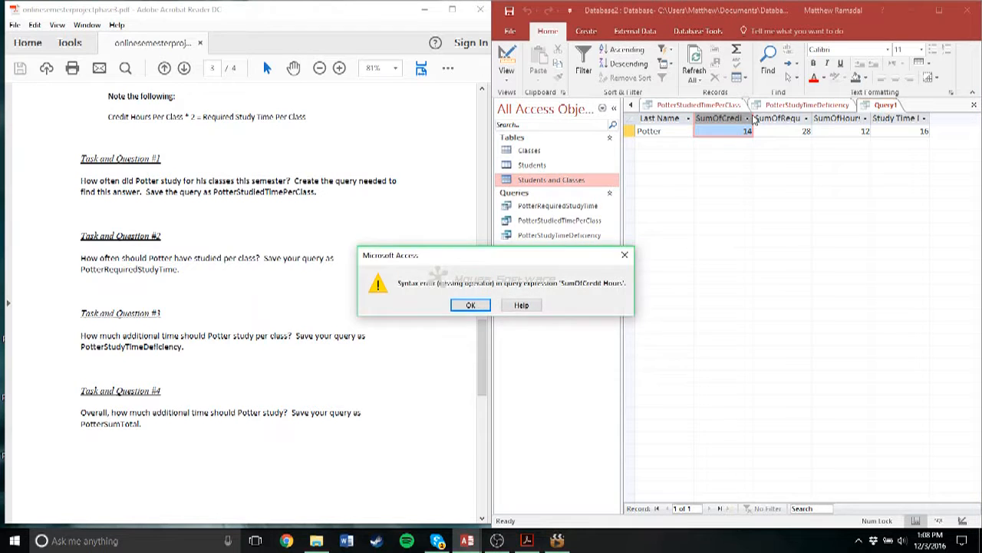
{"action": "left_click", "coordinate": [482, 307]}
{"action": "left_click", "coordinate": [749, 119]}
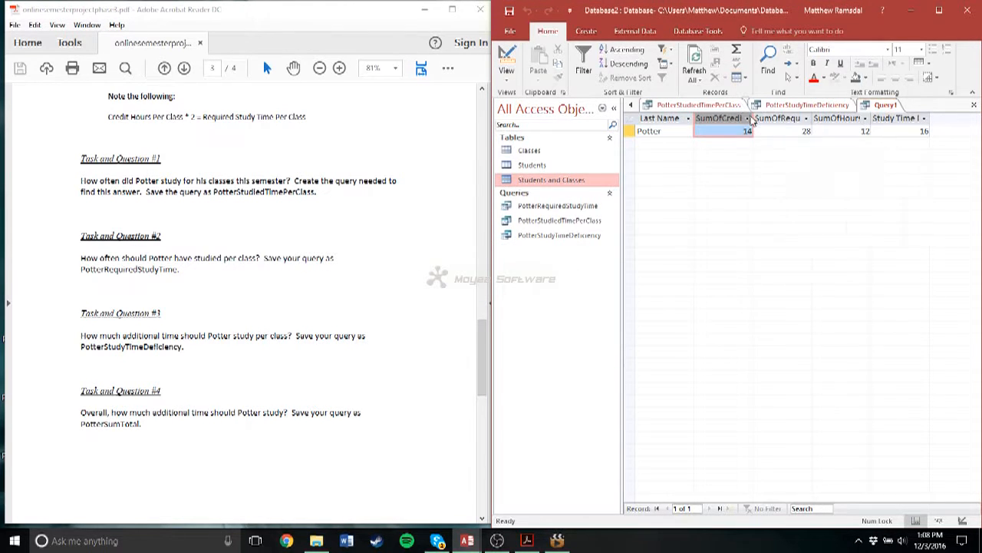
{"action": "double_click", "coordinate": [755, 115]}
{"action": "double_click", "coordinate": [841, 117]}
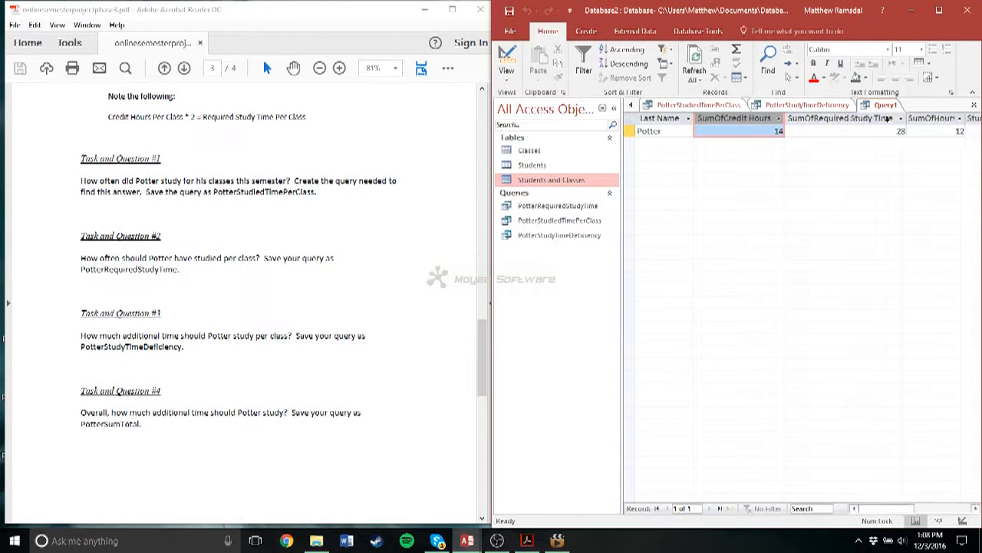
{"action": "double_click", "coordinate": [967, 118]}
{"action": "left_click", "coordinate": [976, 508]}
{"action": "left_click", "coordinate": [976, 508]}
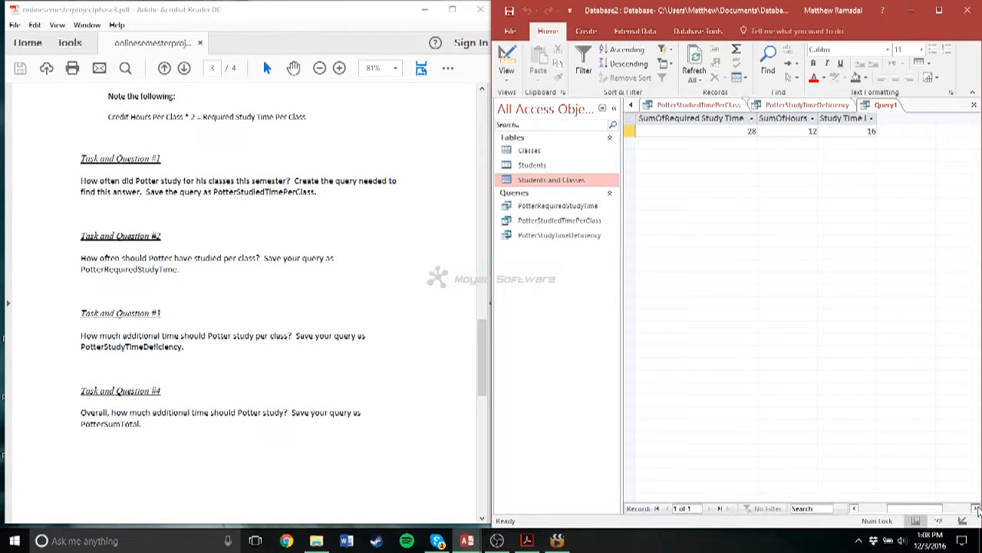
{"action": "double_click", "coordinate": [880, 118]}
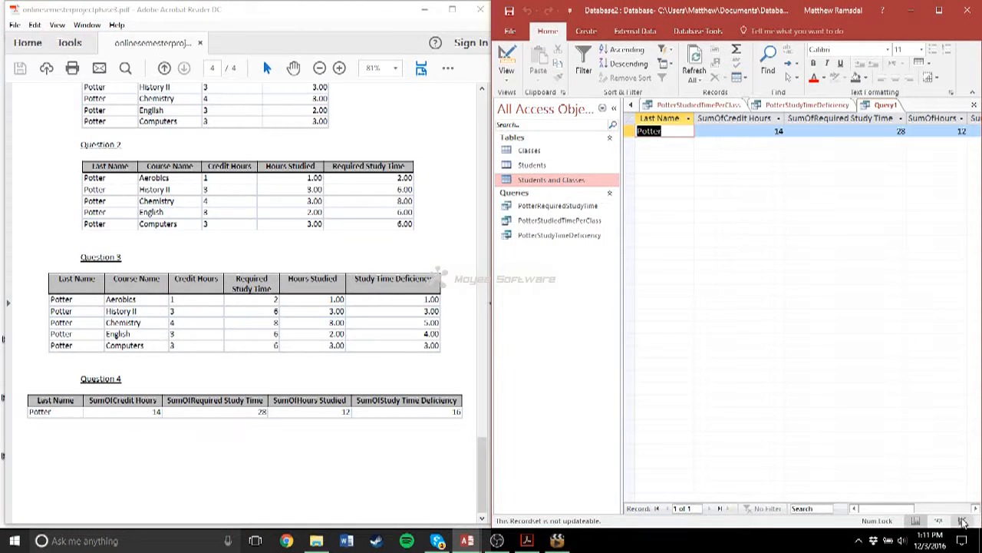
- Rename the Study Time Deficiency column as SumOfStudy Time Deficiency in the query design and run the query again
{"action": "left_click", "coordinate": [960, 522]}
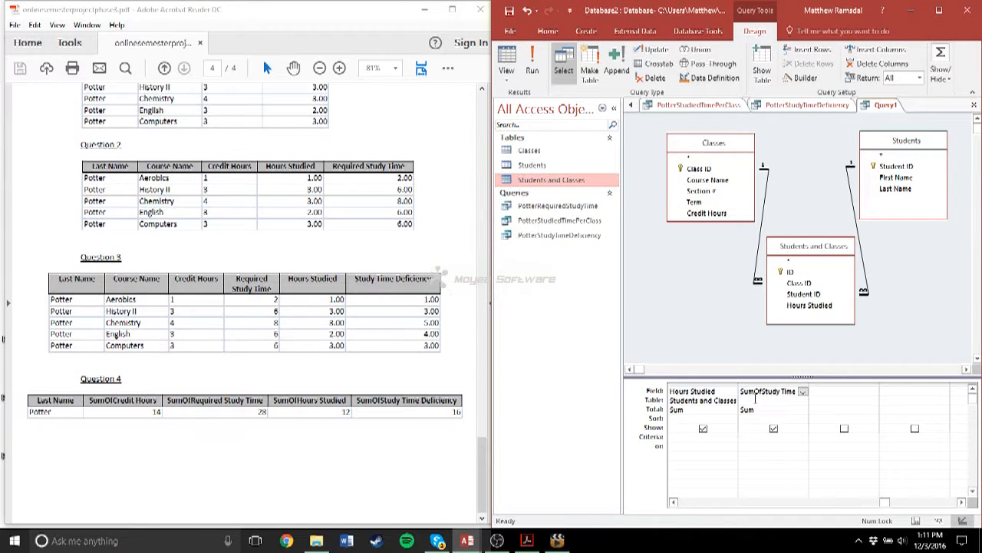
{"action": "left_click", "coordinate": [532, 63]}
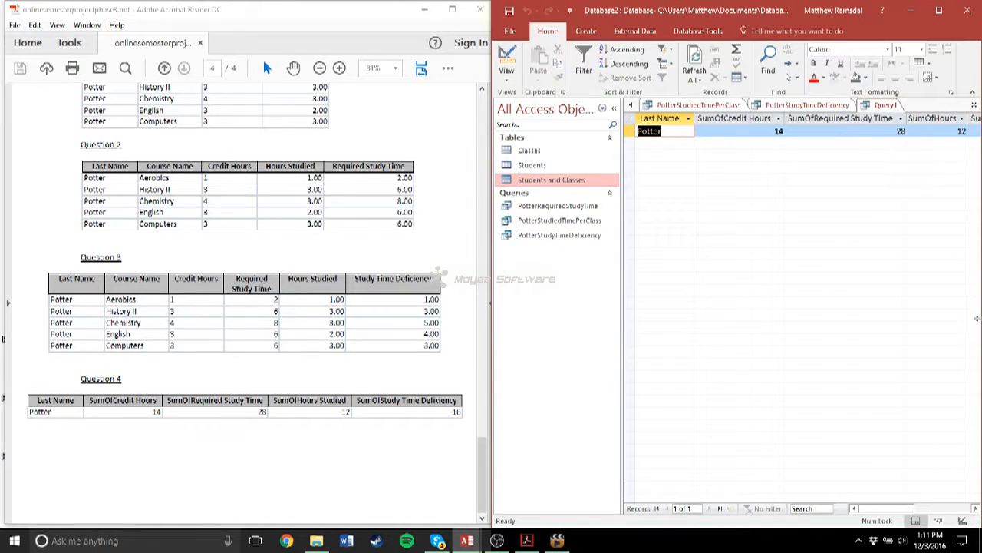
{"action": "left_click", "coordinate": [971, 508]}
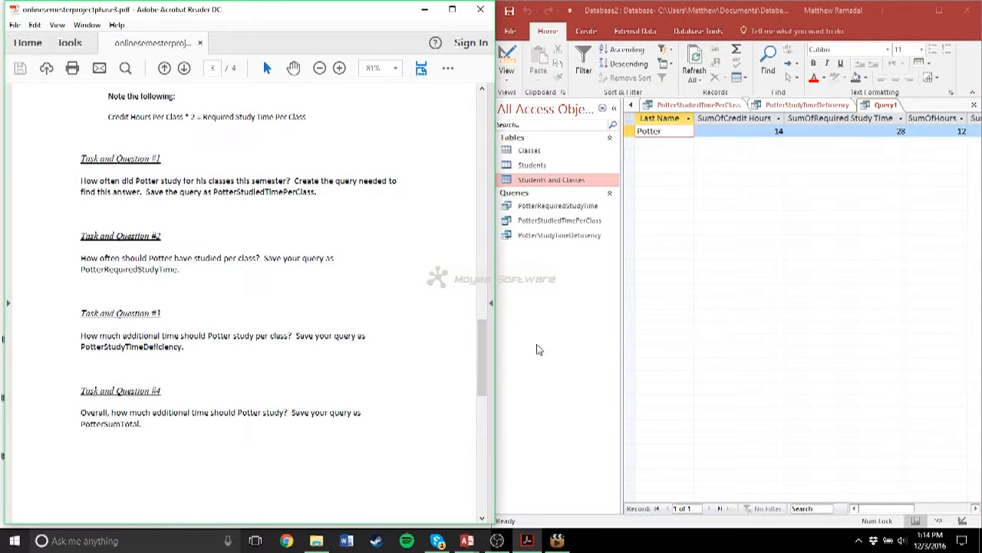
- Save the totals query as PotterSumTotal
{"action": "left_click", "coordinate": [509, 11]}
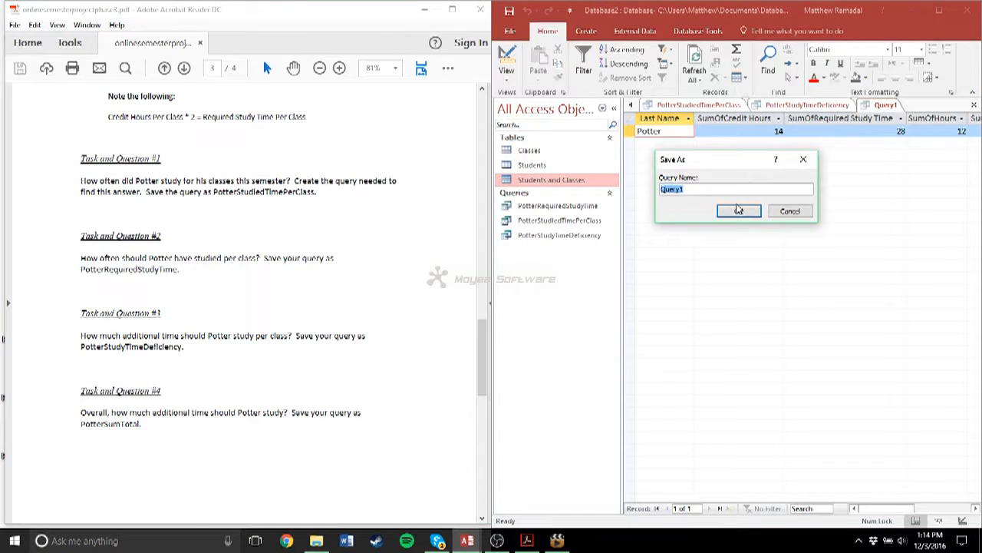
{"action": "type", "text": "PotterSumTotal"}
{"action": "left_click", "coordinate": [738, 211]}
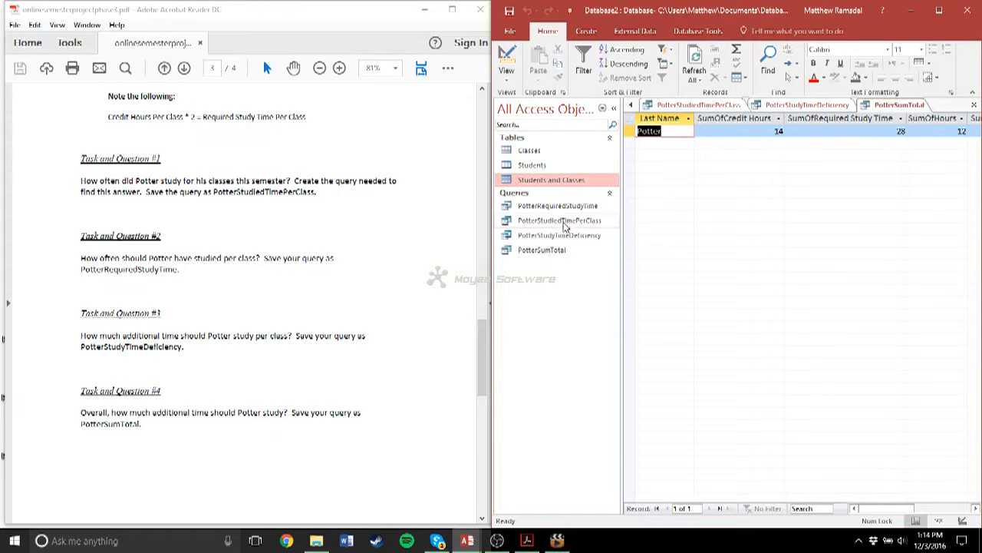
- Open the three tables and the PotterRequiredStudyTime, PotterStudiedTimePerClass and PotterStudyTimeDeficiency queries to review their records
{"action": "left_click", "coordinate": [548, 150]}
{"action": "double_click", "coordinate": [532, 165]}
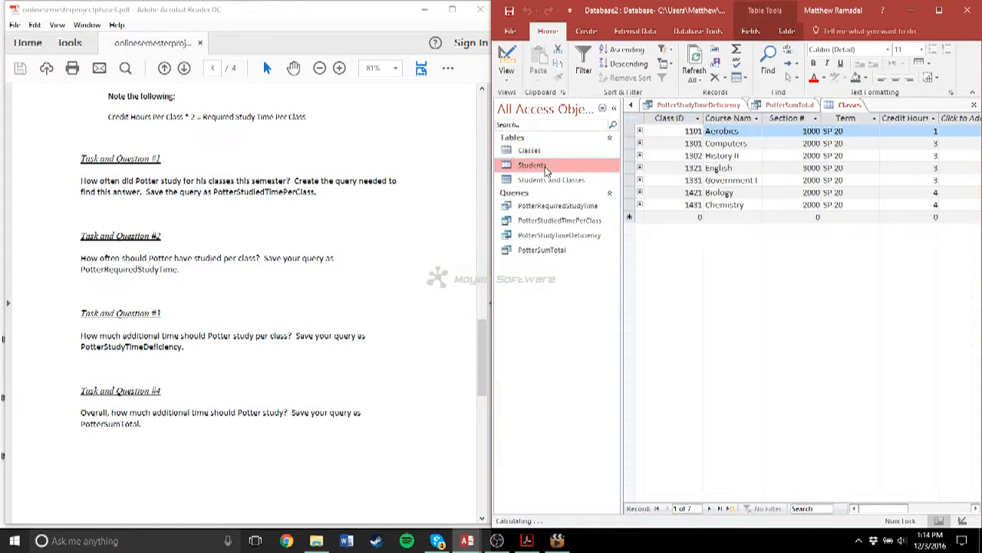
{"action": "double_click", "coordinate": [548, 181]}
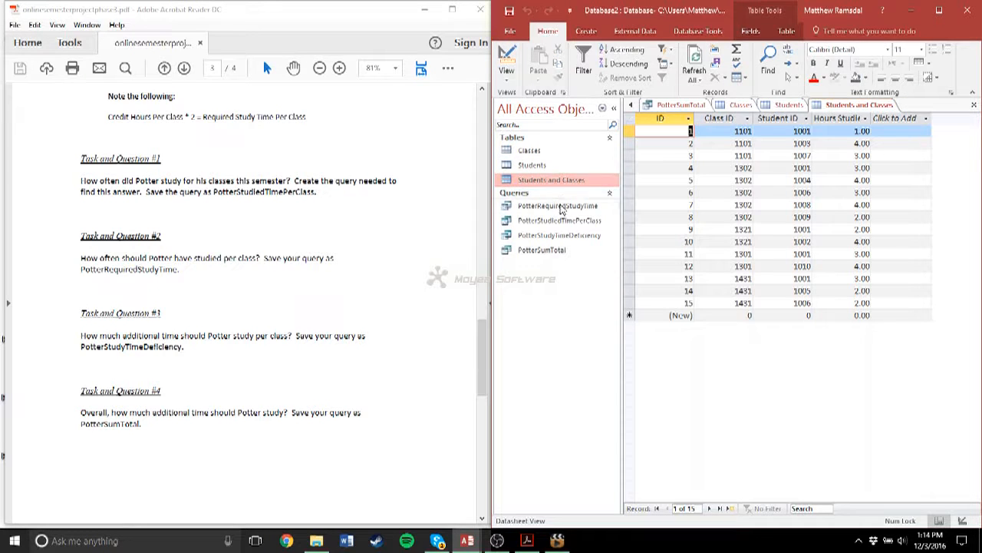
{"action": "left_click", "coordinate": [566, 220]}
{"action": "double_click", "coordinate": [565, 206]}
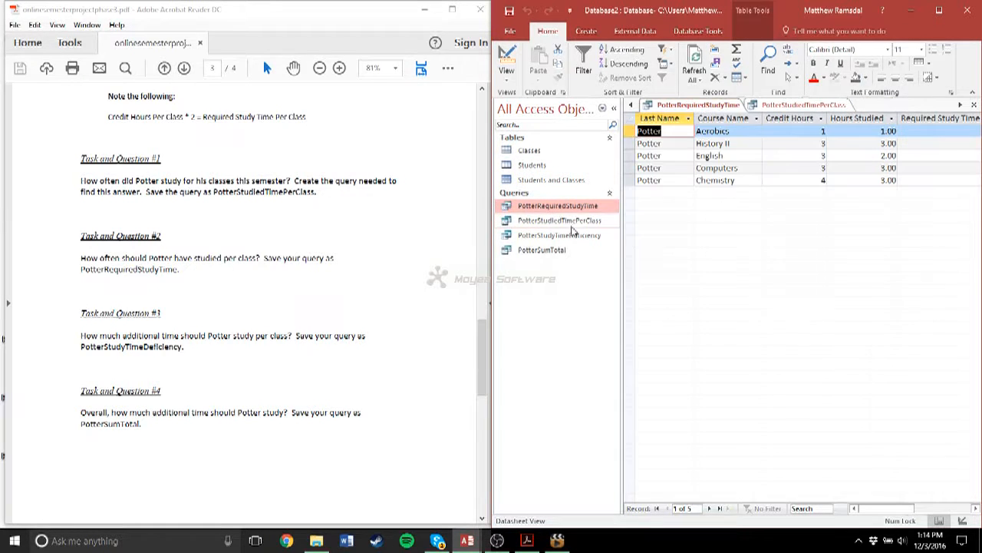
{"action": "double_click", "coordinate": [602, 220]}
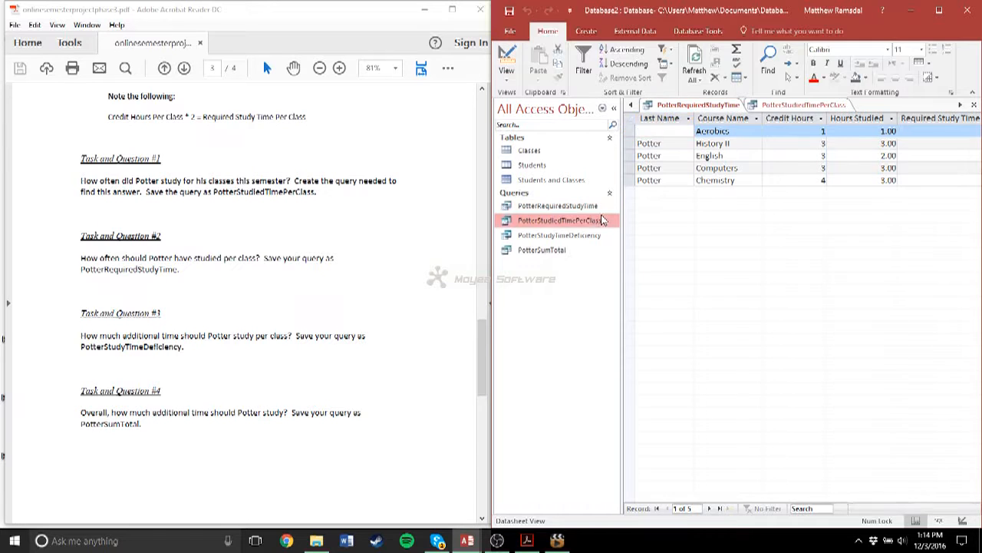
{"action": "left_click", "coordinate": [577, 238]}
{"action": "double_click", "coordinate": [577, 238]}
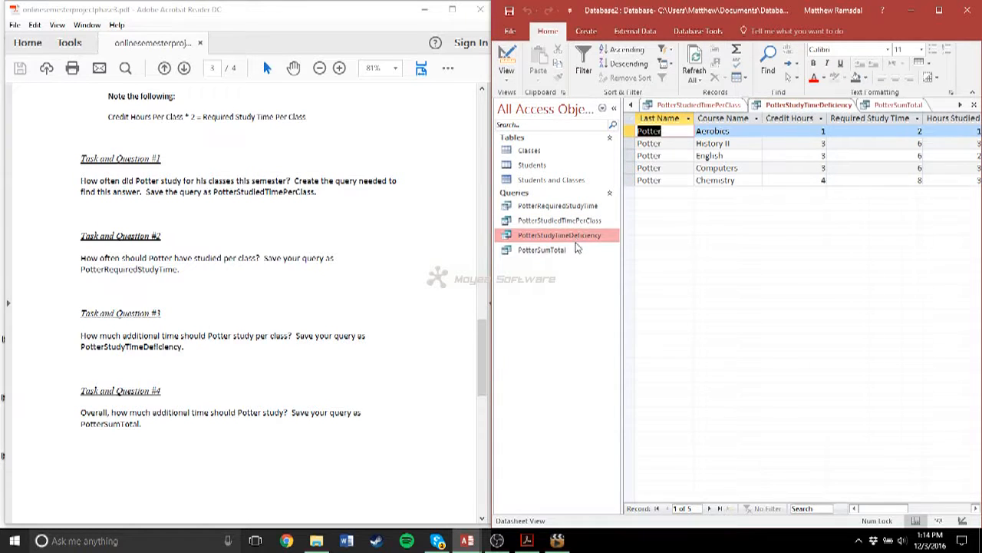